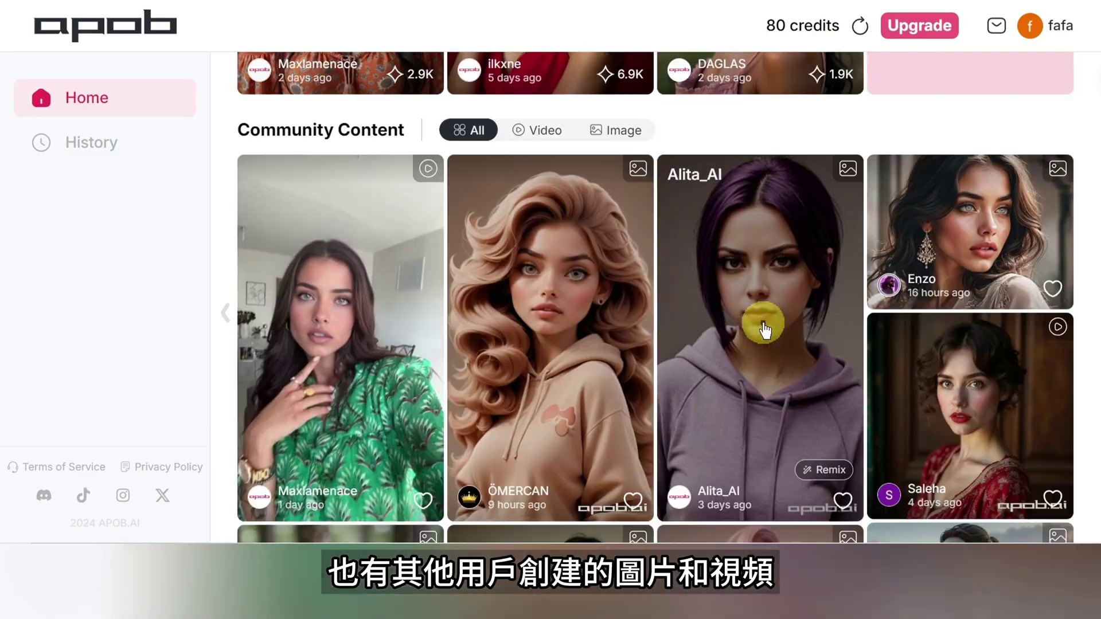
Browse the community content on the home page and start creating a new portrait model.
{"action": "scroll", "coordinate": [764, 327], "scroll_direction": "down", "scroll_amount": 20}
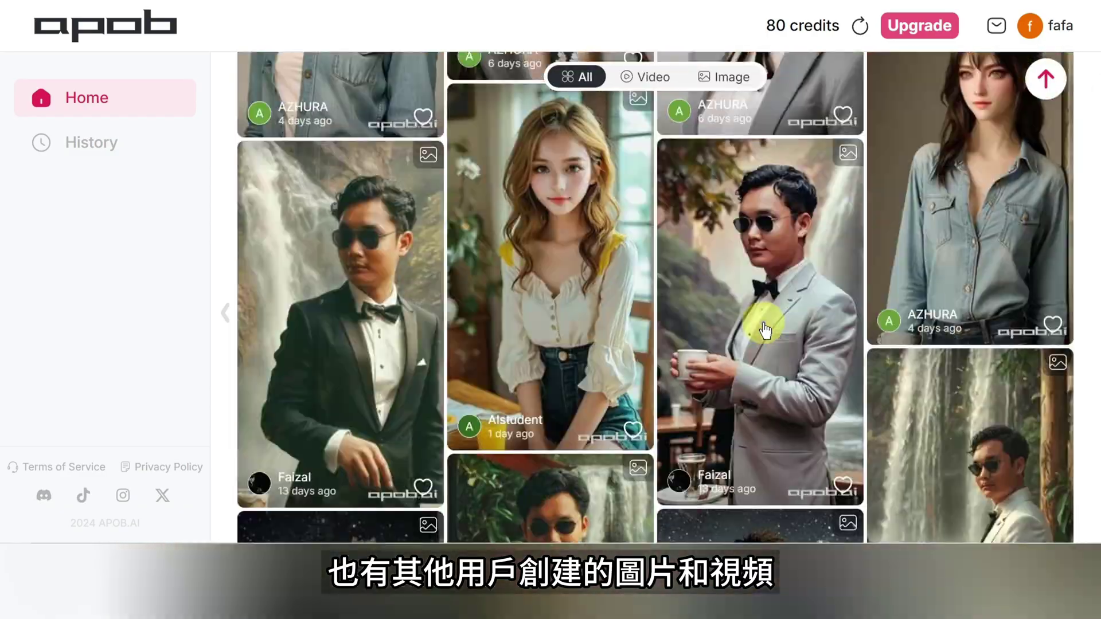
{"action": "scroll", "coordinate": [765, 330], "scroll_direction": "down", "scroll_amount": 20}
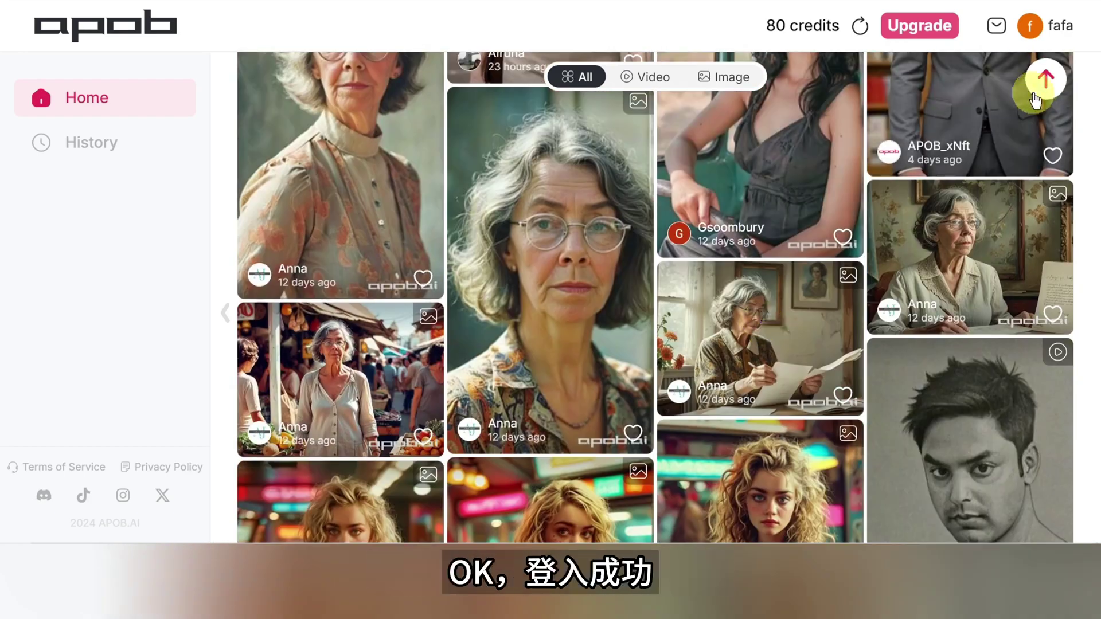
{"action": "left_click", "coordinate": [1034, 98]}
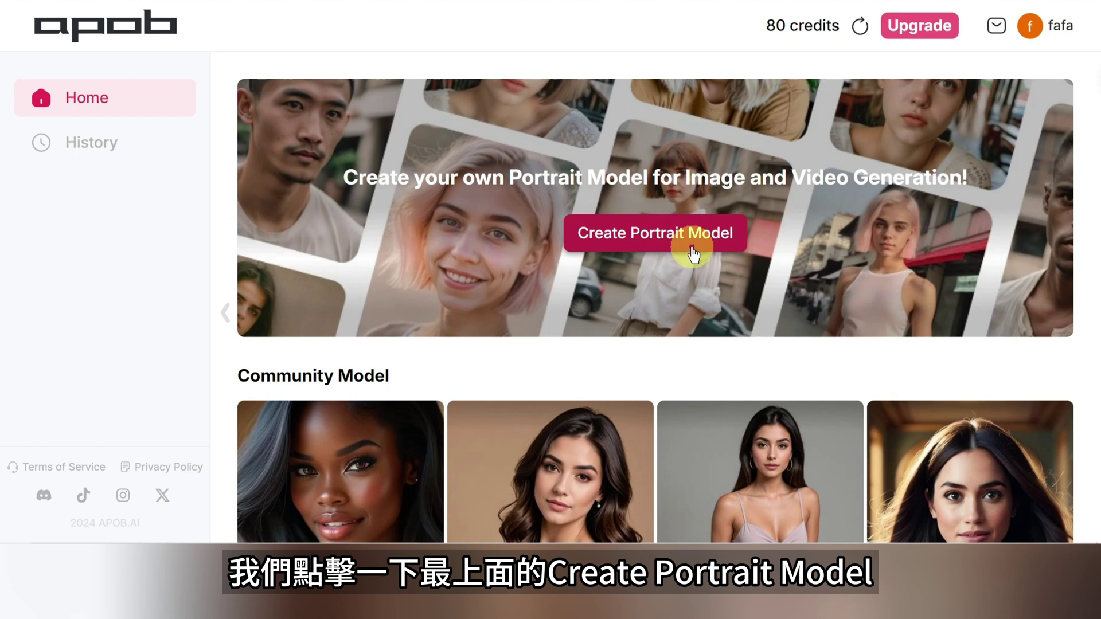
{"action": "left_click", "coordinate": [690, 247]}
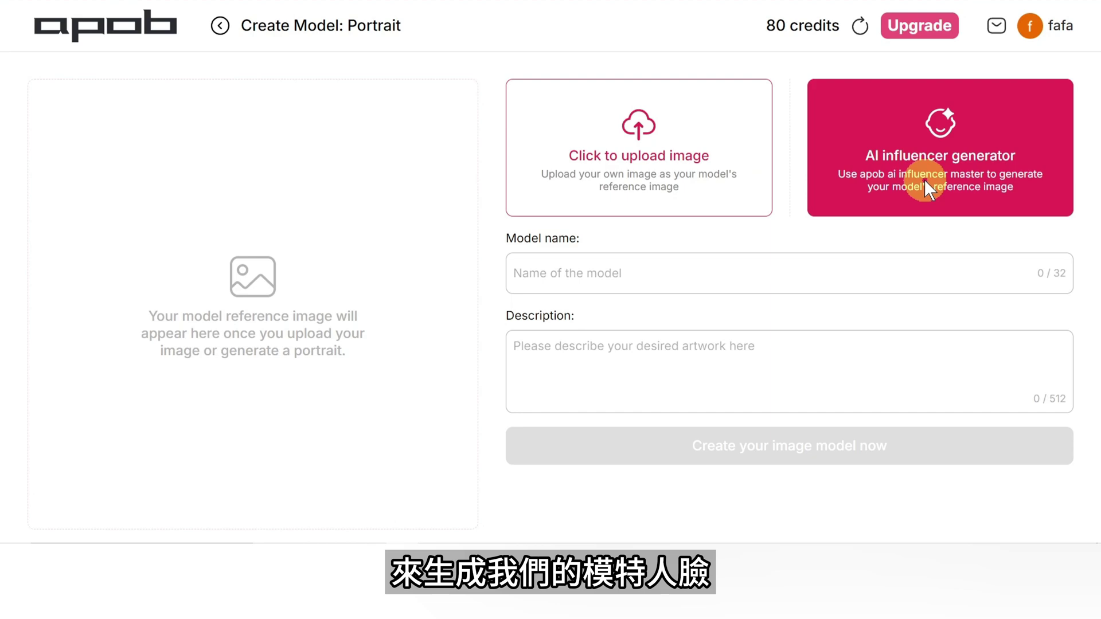
Upload the portrait photo of the woman in a white shirt as the model's reference image and save it.
{"action": "left_click", "coordinate": [684, 171]}
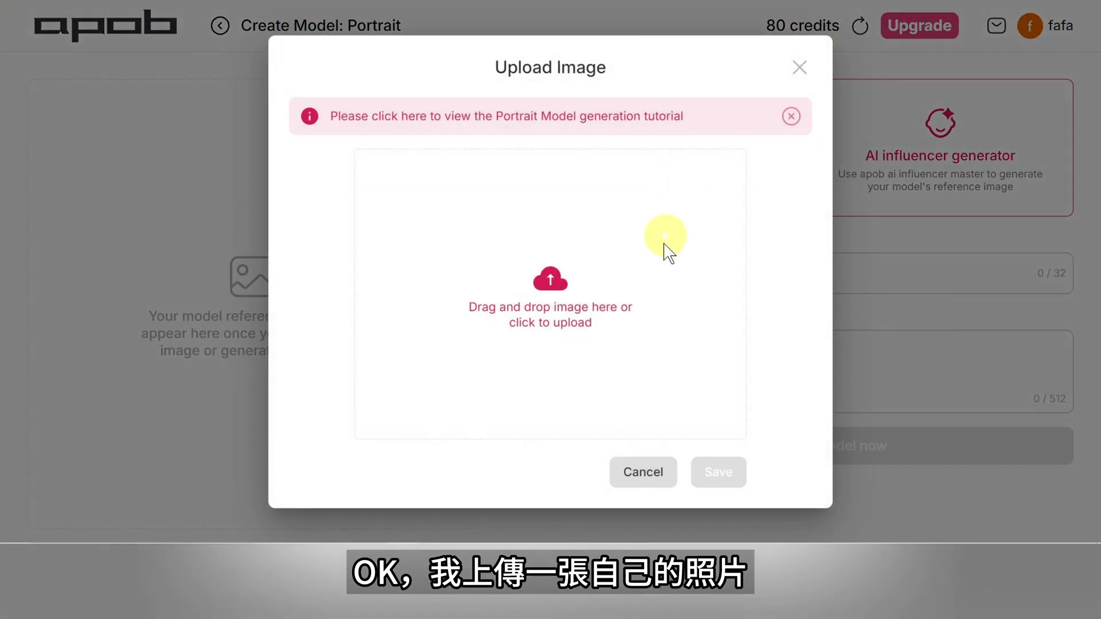
{"action": "left_click", "coordinate": [597, 309]}
{"action": "left_click", "coordinate": [201, 69]}
{"action": "left_click", "coordinate": [408, 282]}
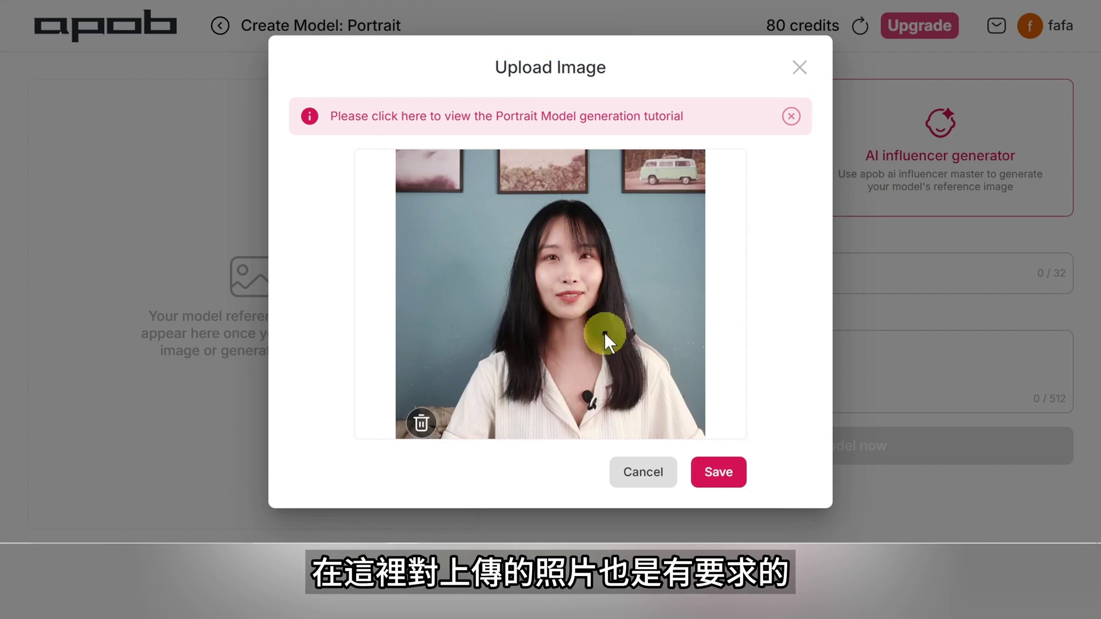
{"action": "left_click", "coordinate": [614, 116]}
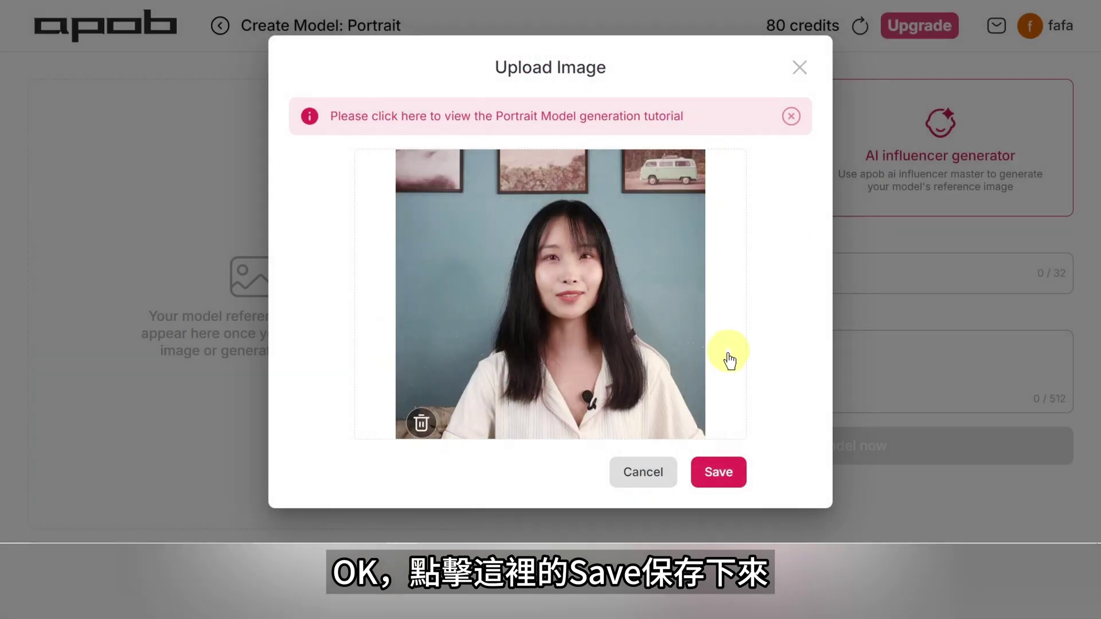
{"action": "left_click", "coordinate": [723, 466]}
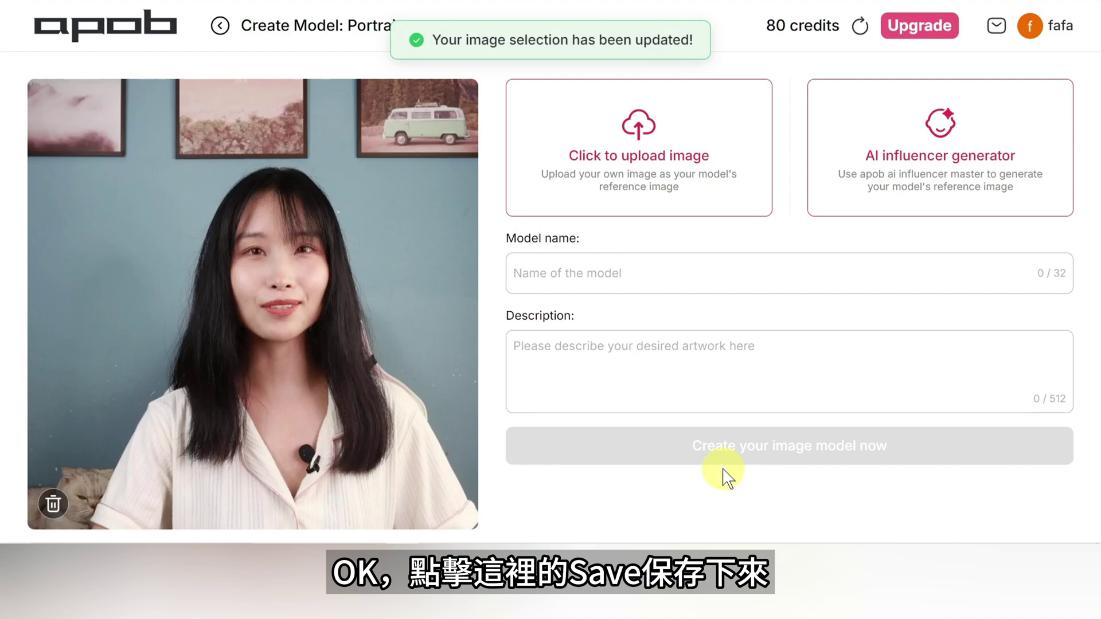
Enter the persona's name as the model name, leave the description empty, and create the image model.
{"action": "left_click", "coordinate": [605, 267]}
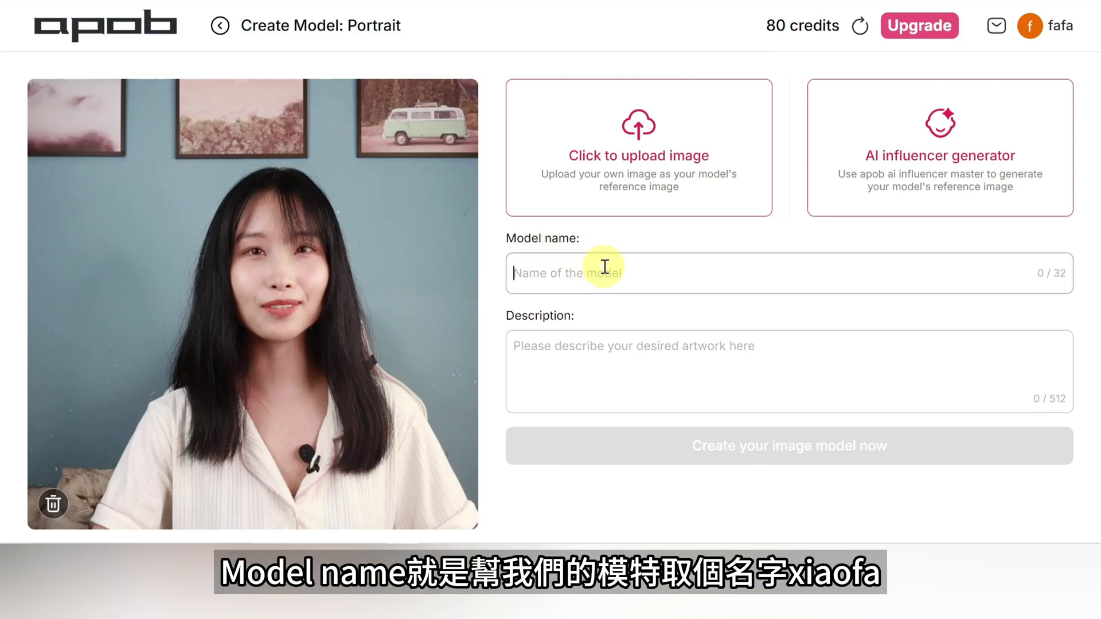
{"action": "type", "text": "xiaofa"}
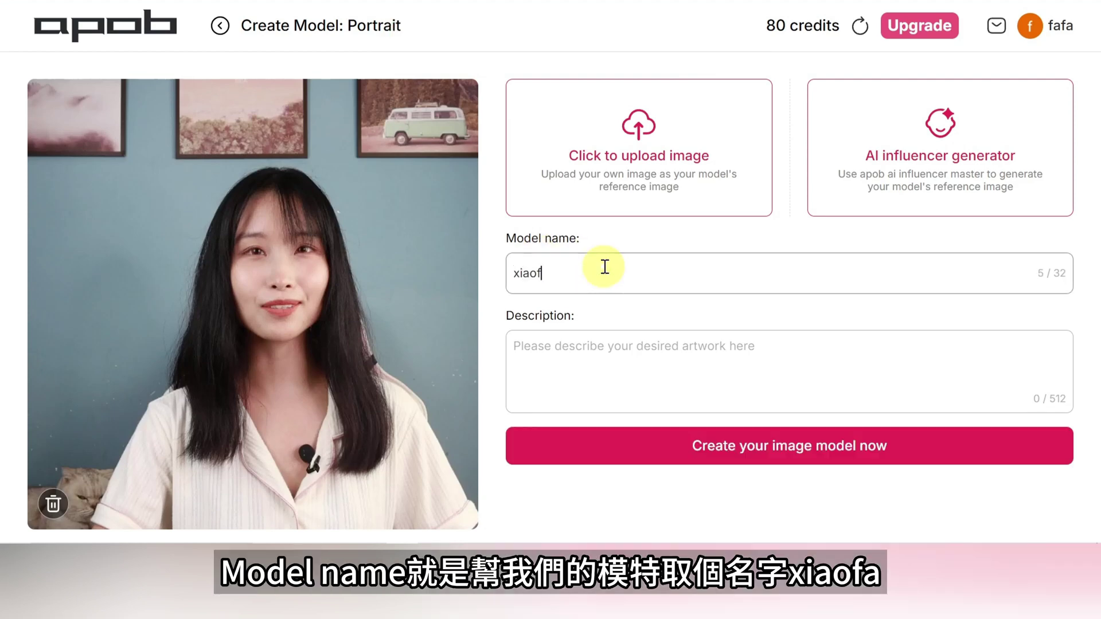
{"action": "left_click", "coordinate": [571, 358]}
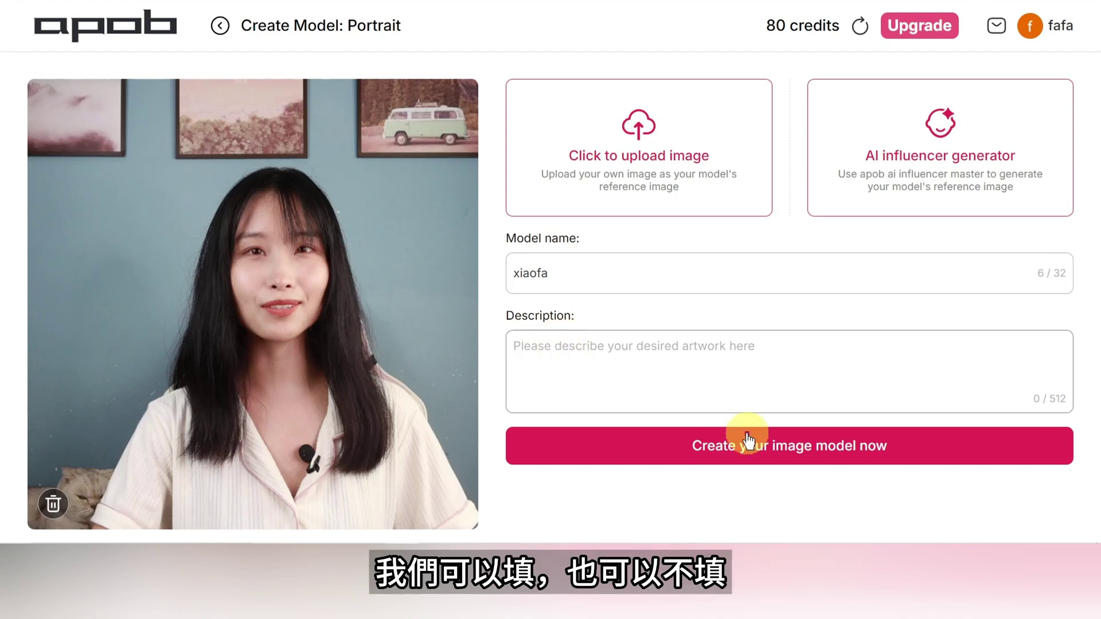
{"action": "left_click", "coordinate": [783, 447]}
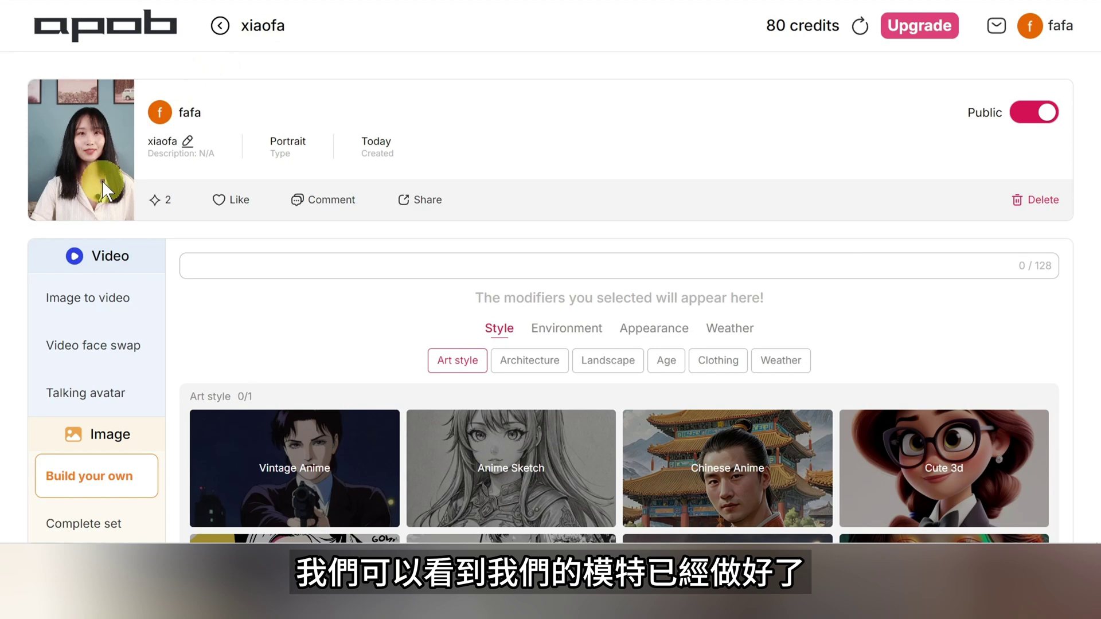
Try to make the model private by turning off its Public setting.
{"action": "left_click", "coordinate": [187, 143]}
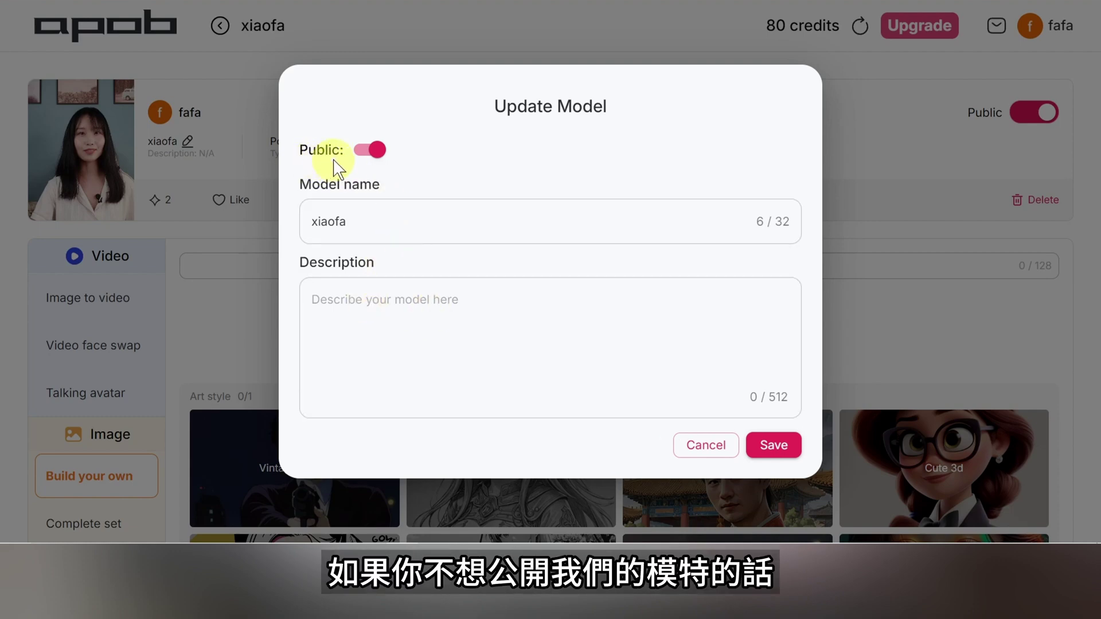
{"action": "left_click", "coordinate": [360, 151]}
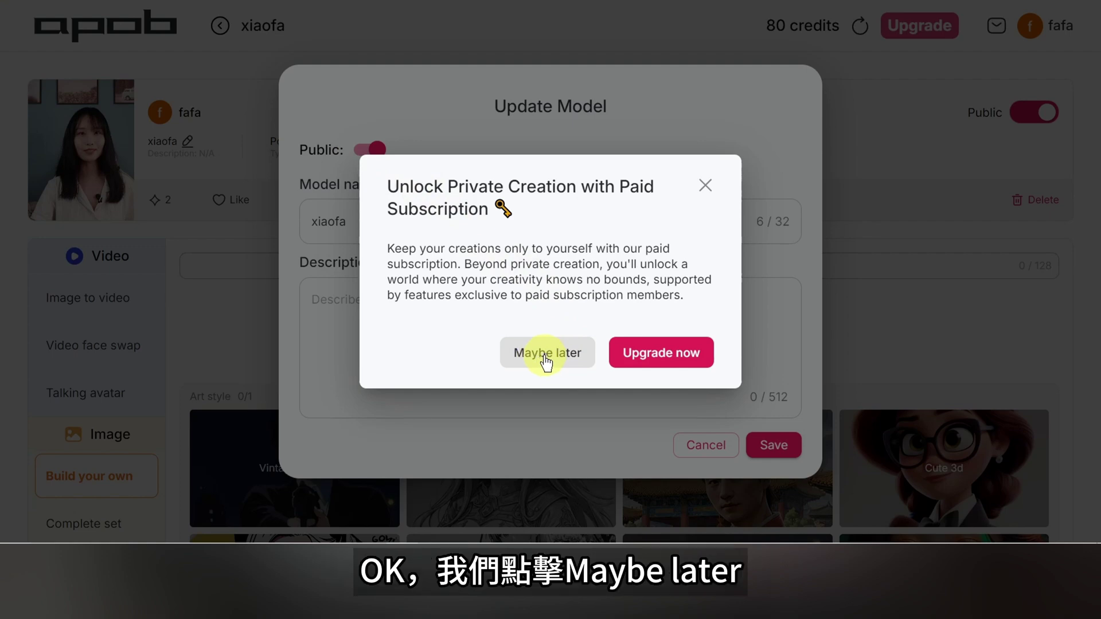
{"action": "left_click", "coordinate": [547, 355]}
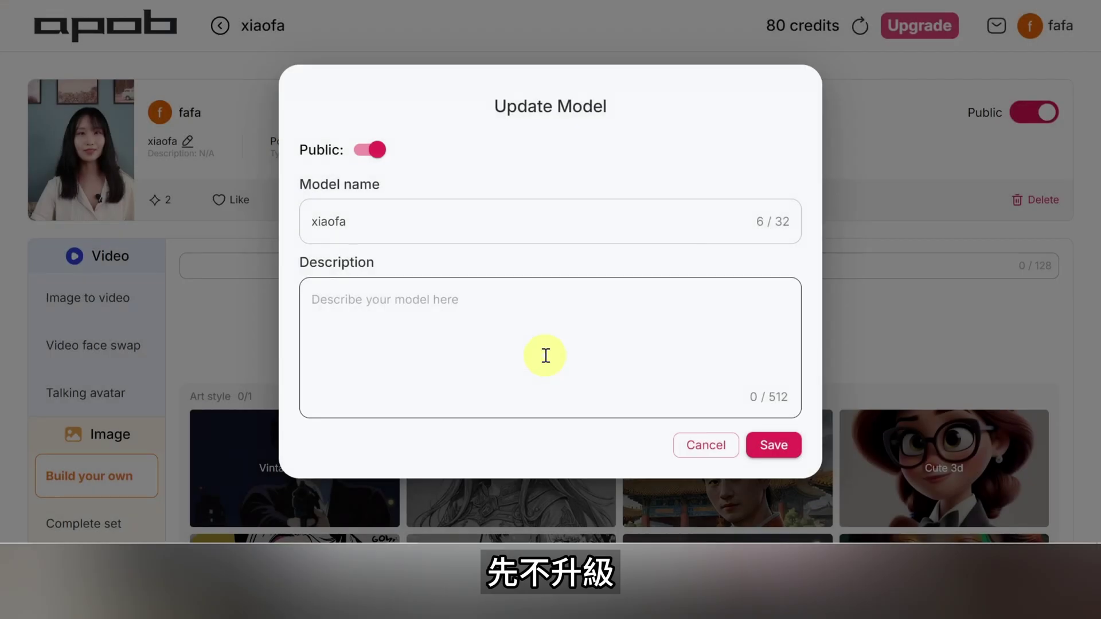
{"action": "left_click", "coordinate": [696, 454]}
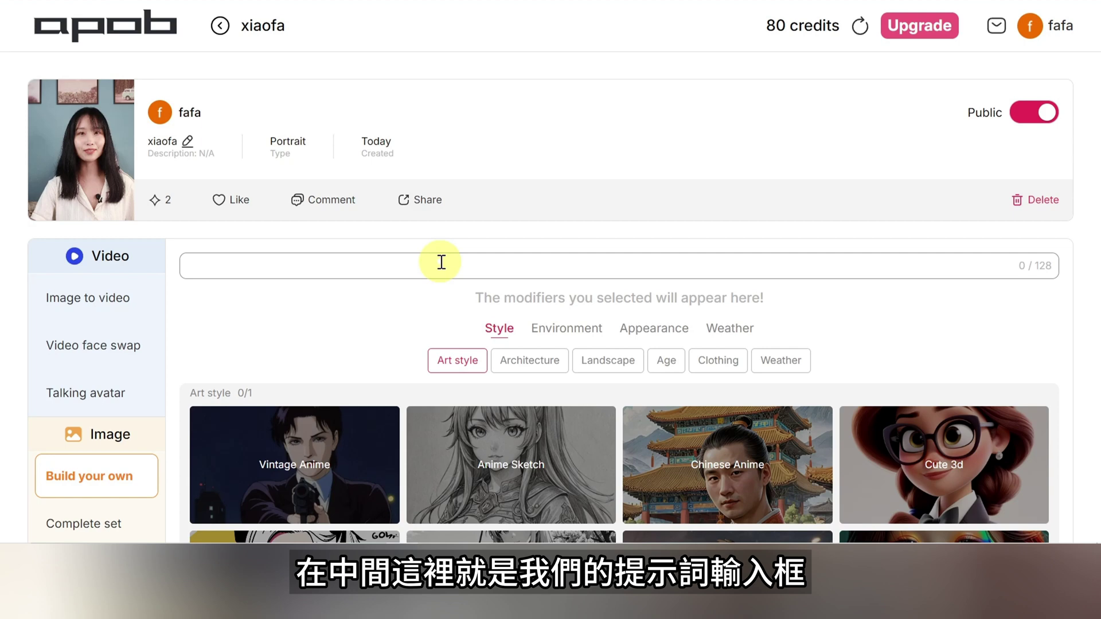
Enter the image prompt "a woman wearing a yoga outfit walking on a street.".
{"action": "type", "text": "a woman wearing a yo"}
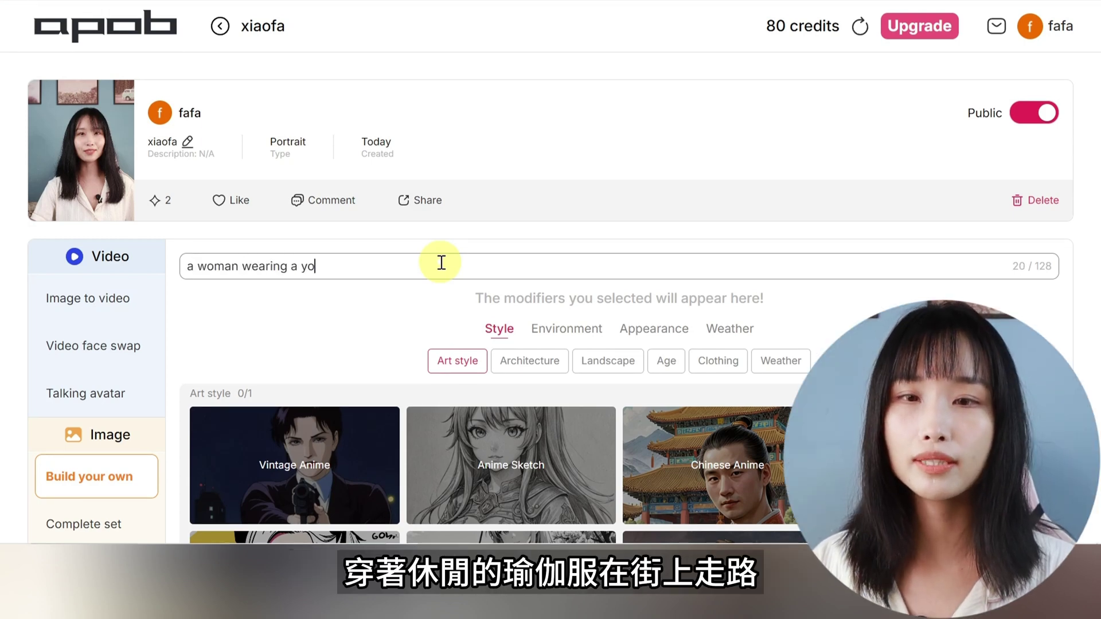
{"action": "type", "text": "ga outfit walking on a s"}
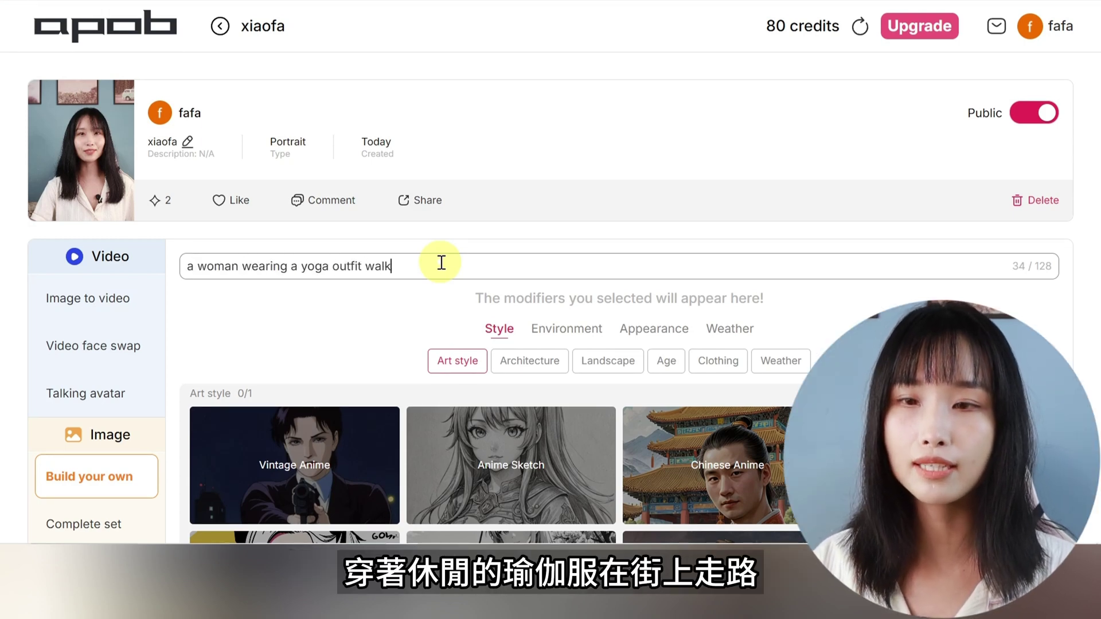
{"action": "type", "text": "treet."}
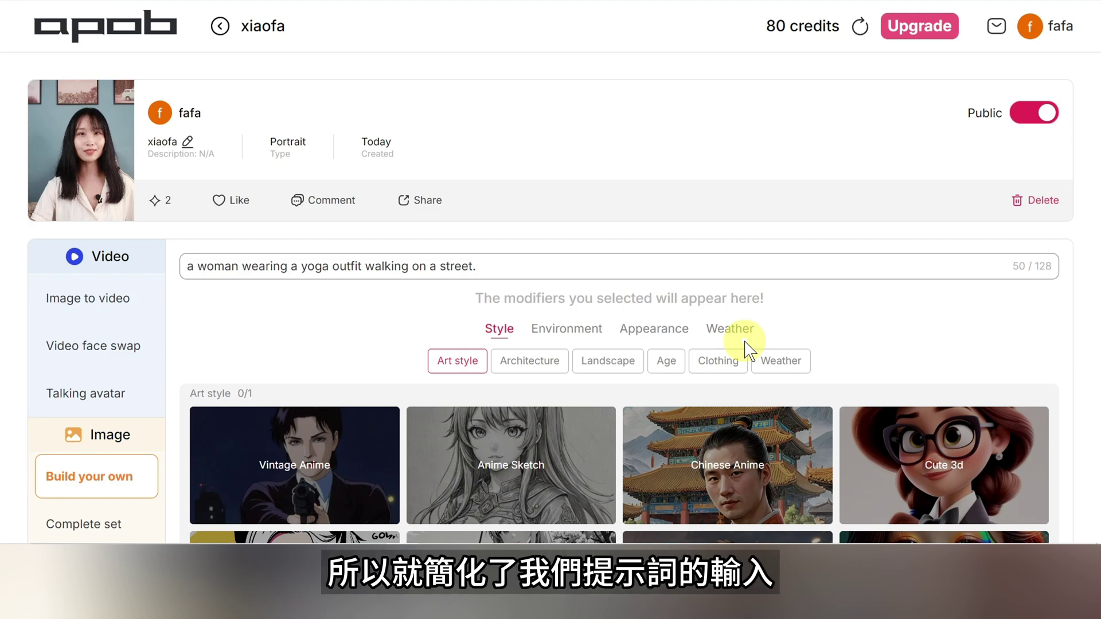
Add the Realistic art style as a modifier for the image.
{"action": "scroll", "coordinate": [737, 344], "scroll_direction": "down", "scroll_amount": 3}
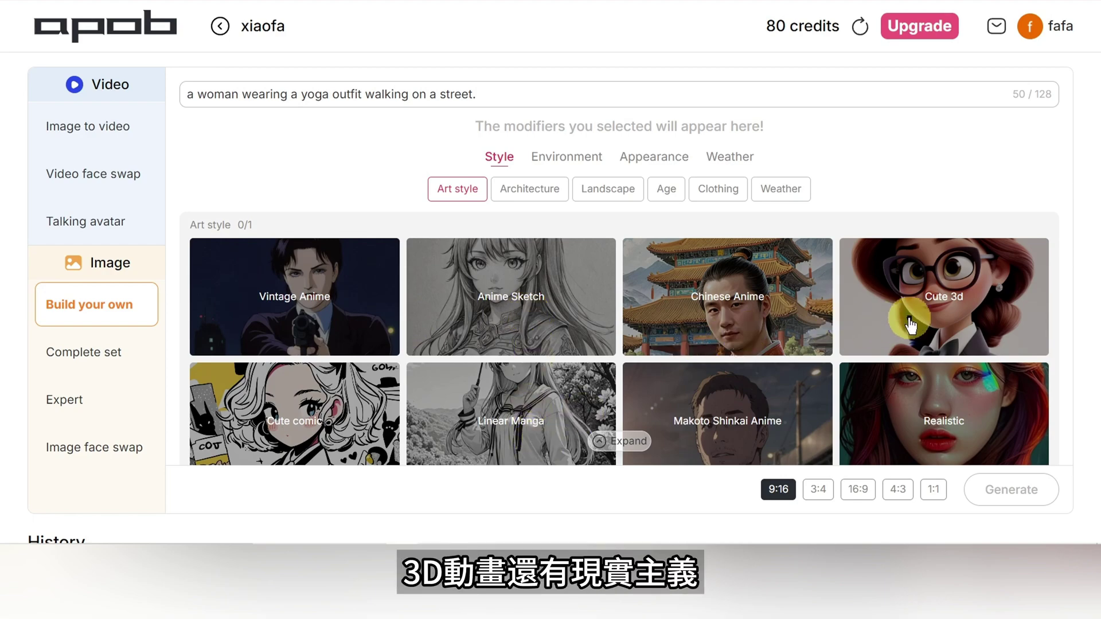
{"action": "scroll", "coordinate": [983, 437], "scroll_direction": "down", "scroll_amount": 3}
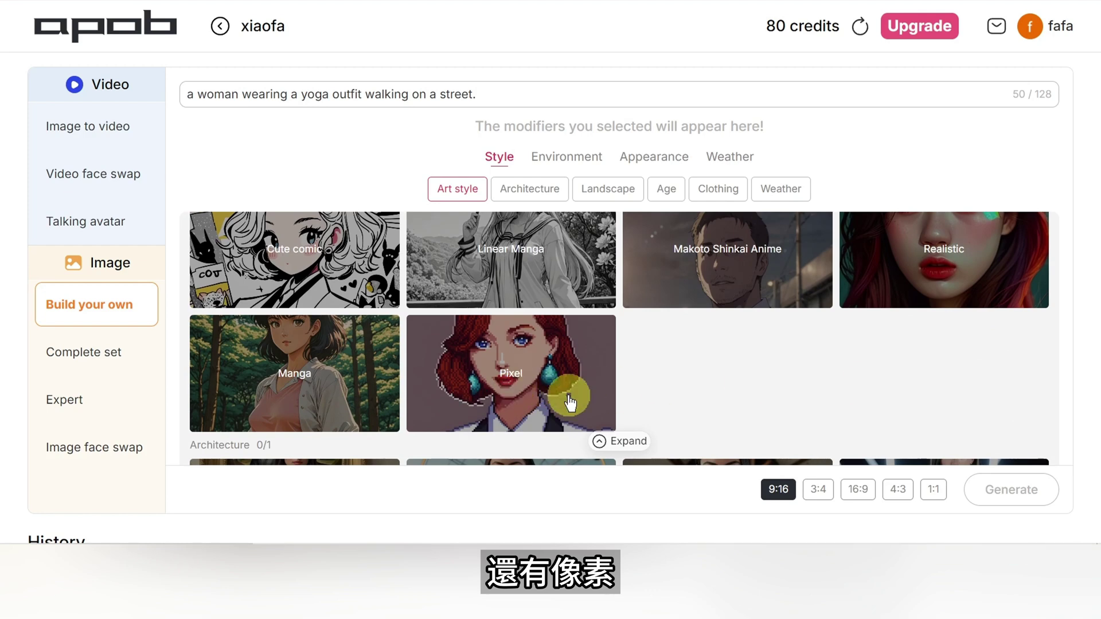
{"action": "left_click", "coordinate": [959, 282]}
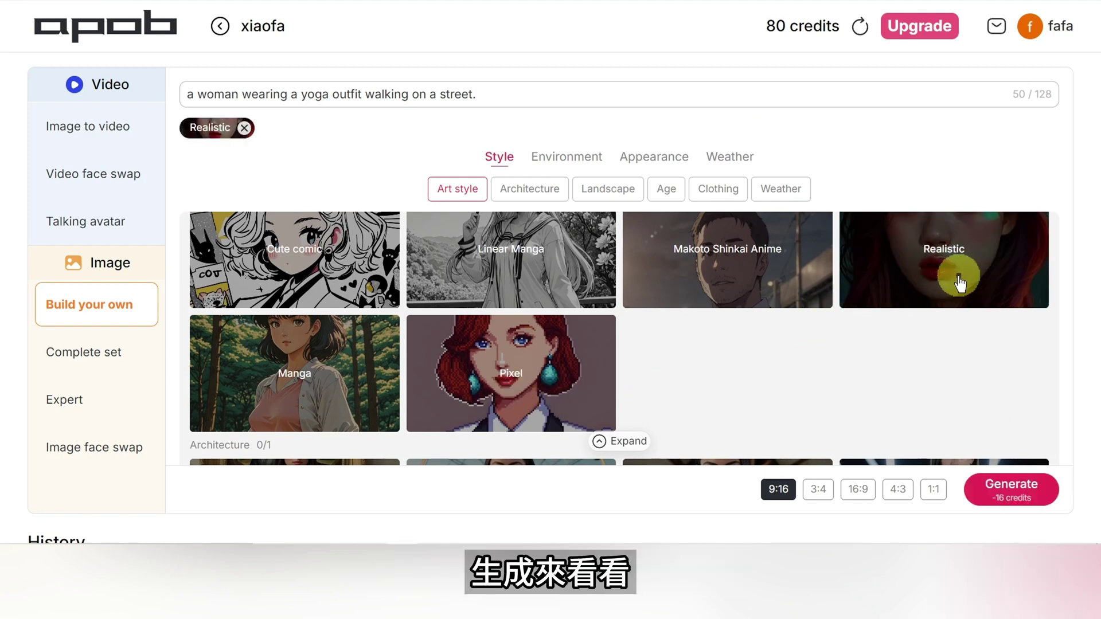
Add the Desert landscape modifier and remove "walking on a street." from the prompt.
{"action": "scroll", "coordinate": [895, 278], "scroll_direction": "down", "scroll_amount": 3}
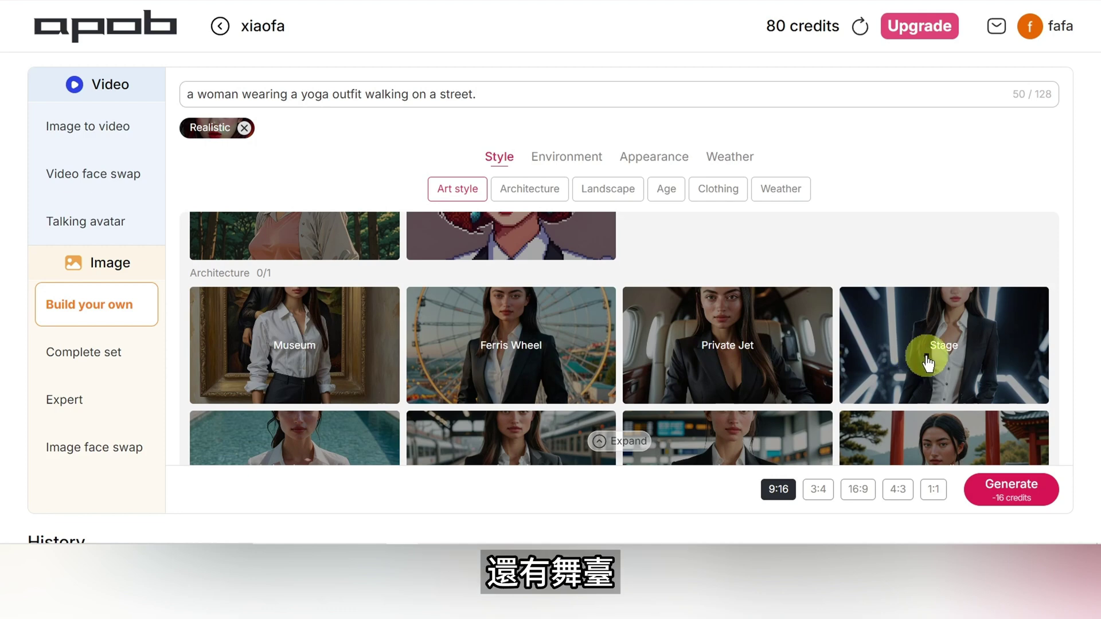
{"action": "scroll", "coordinate": [927, 361], "scroll_direction": "down", "scroll_amount": 1}
{"action": "scroll", "coordinate": [927, 361], "scroll_direction": "down", "scroll_amount": 1}
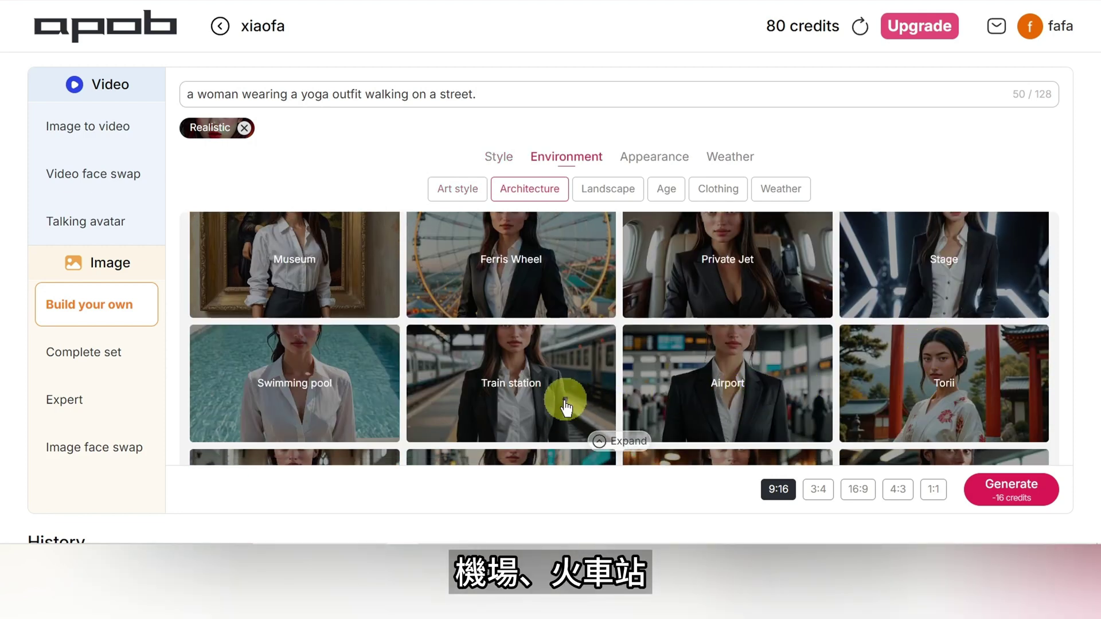
{"action": "scroll", "coordinate": [352, 405], "scroll_direction": "down", "scroll_amount": 3}
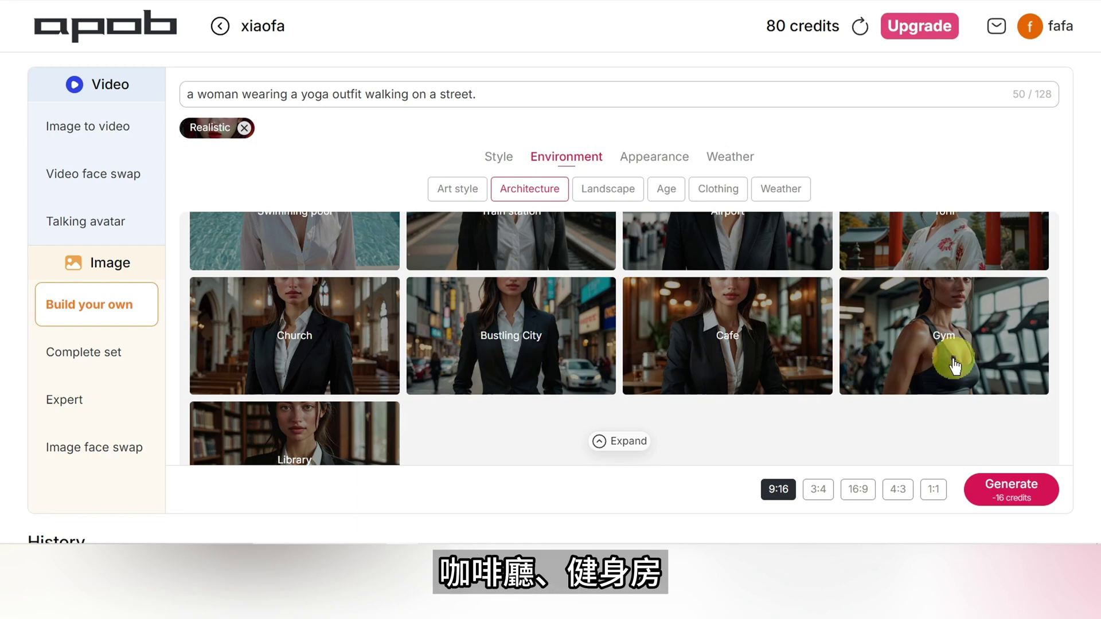
{"action": "scroll", "coordinate": [344, 413], "scroll_direction": "down", "scroll_amount": 5}
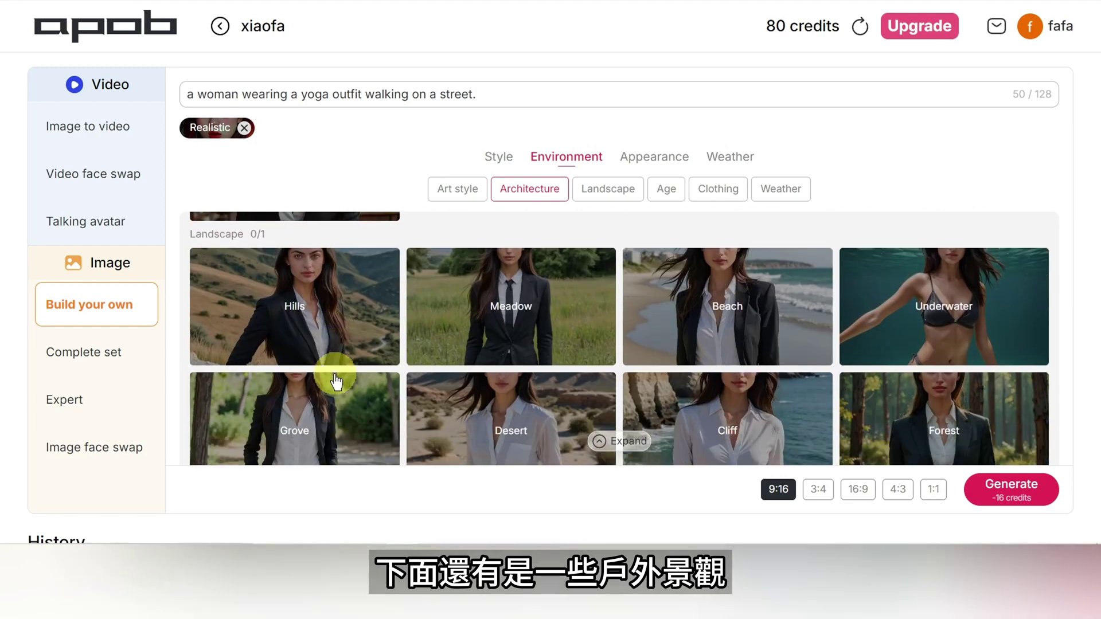
{"action": "scroll", "coordinate": [336, 380], "scroll_direction": "down", "scroll_amount": 1}
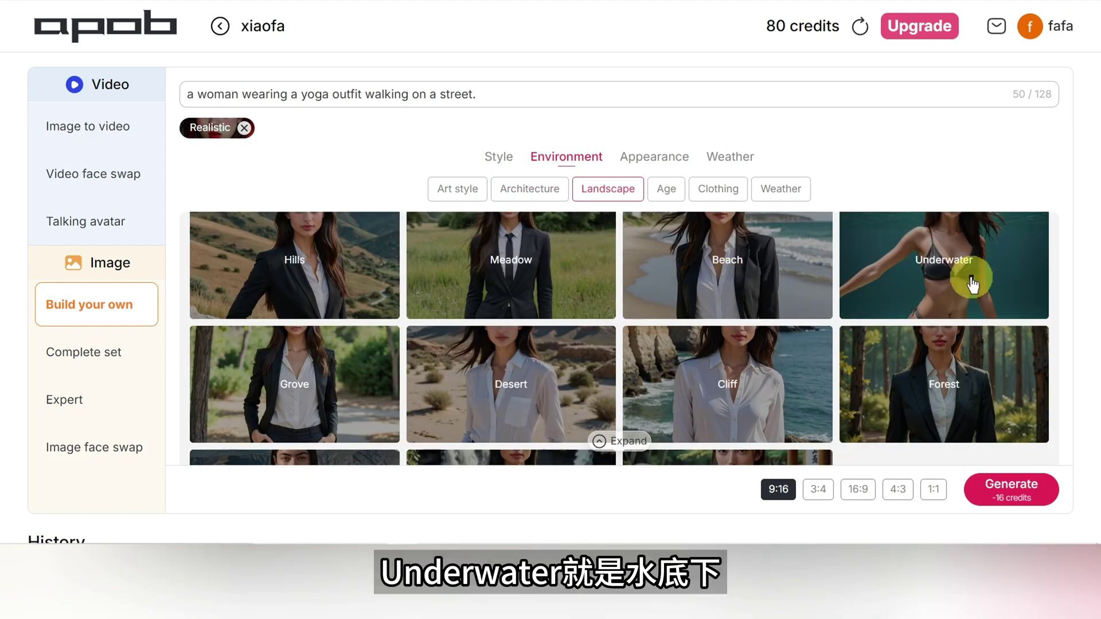
{"action": "scroll", "coordinate": [971, 280], "scroll_direction": "down", "scroll_amount": 2}
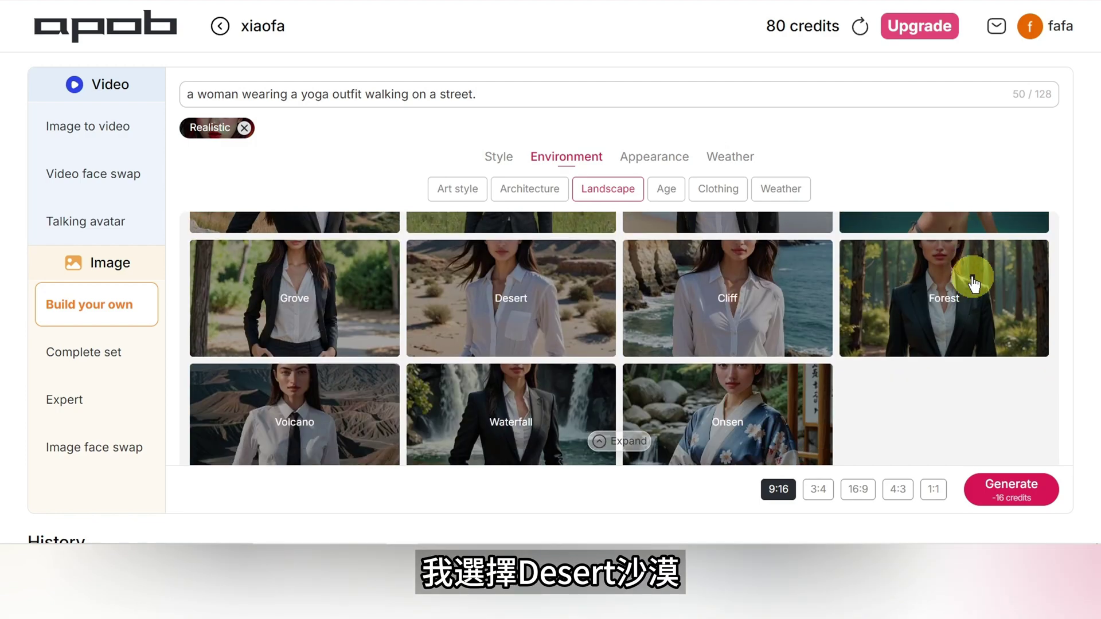
{"action": "left_click", "coordinate": [544, 332]}
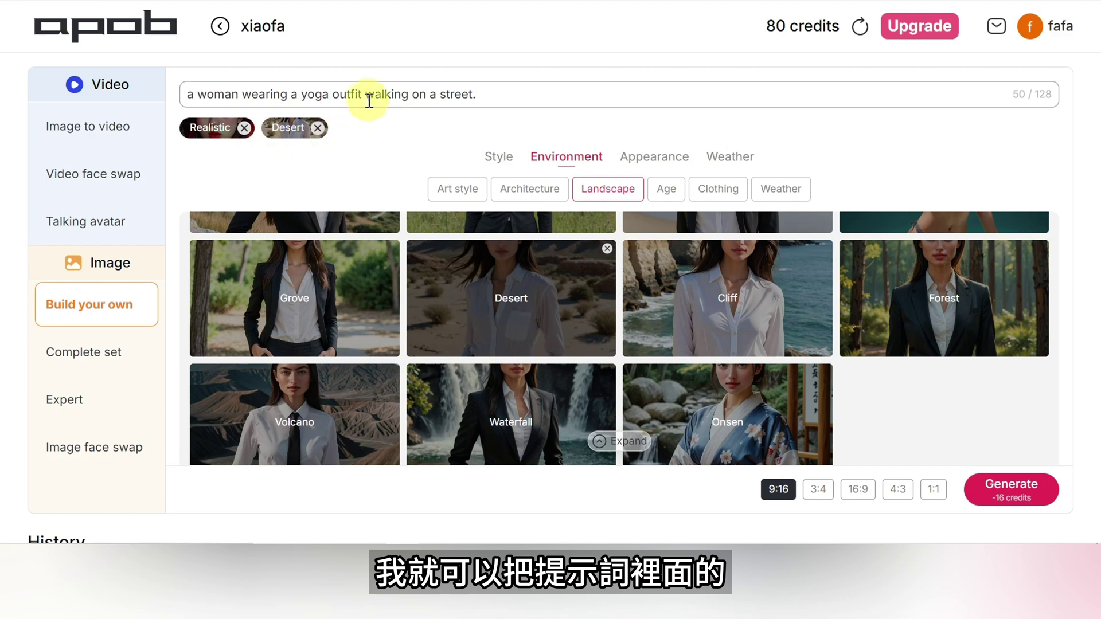
{"action": "left_click_drag", "start_coordinate": [366, 94], "coordinate": [479, 92]}
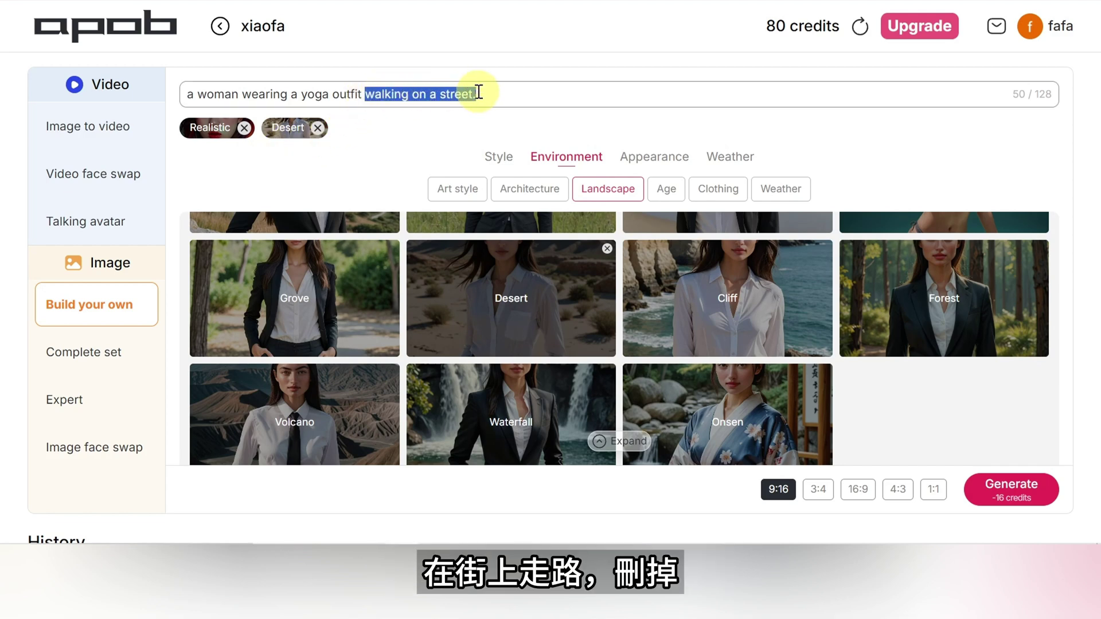
{"action": "key", "text": "BackSpace"}
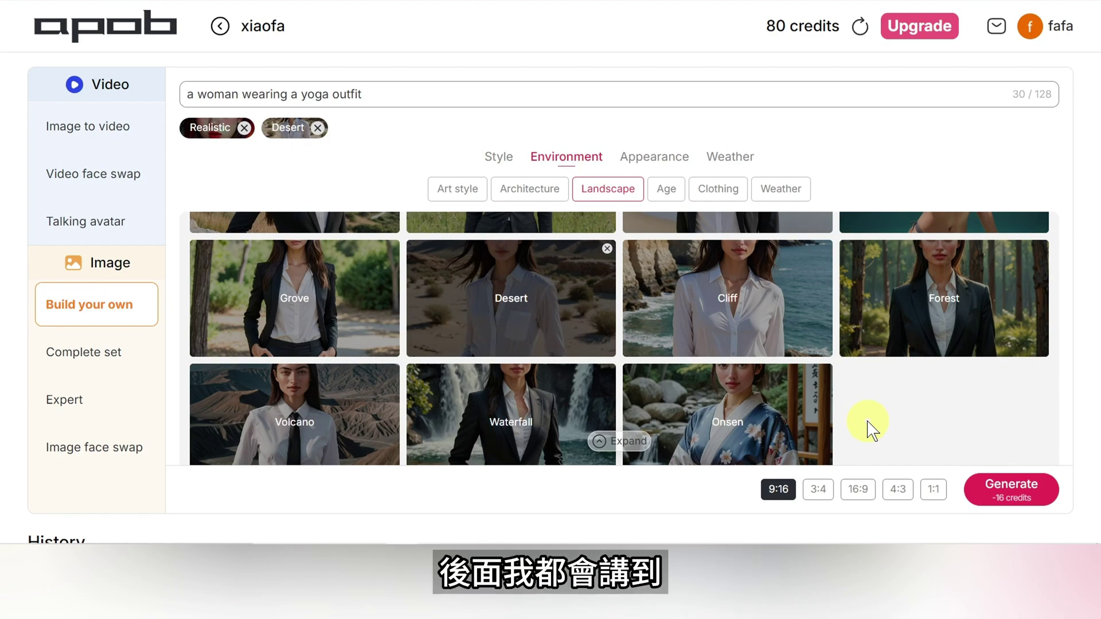
Add the Middle age modifier for the woman's appearance.
{"action": "scroll", "coordinate": [869, 430], "scroll_direction": "down", "scroll_amount": 2}
{"action": "scroll", "coordinate": [868, 429], "scroll_direction": "down", "scroll_amount": 3}
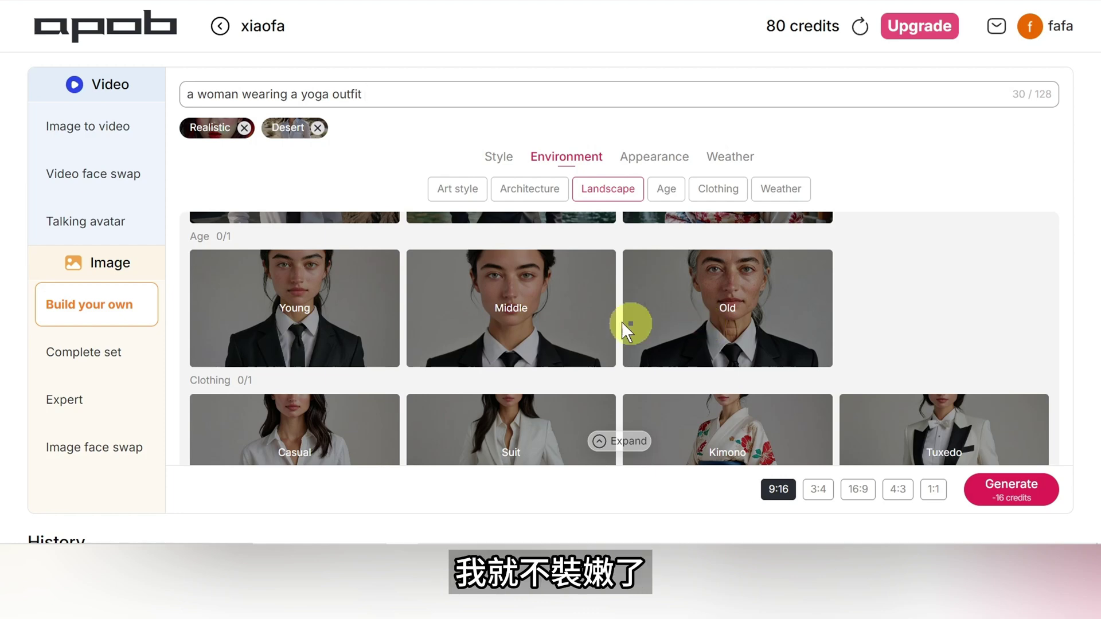
{"action": "left_click", "coordinate": [572, 333]}
Add the Swimwear clothing modifier and remove "a yoga outfit" from the prompt.
{"action": "scroll", "coordinate": [572, 333], "scroll_direction": "down", "scroll_amount": 2}
{"action": "scroll", "coordinate": [572, 333], "scroll_direction": "down", "scroll_amount": 2}
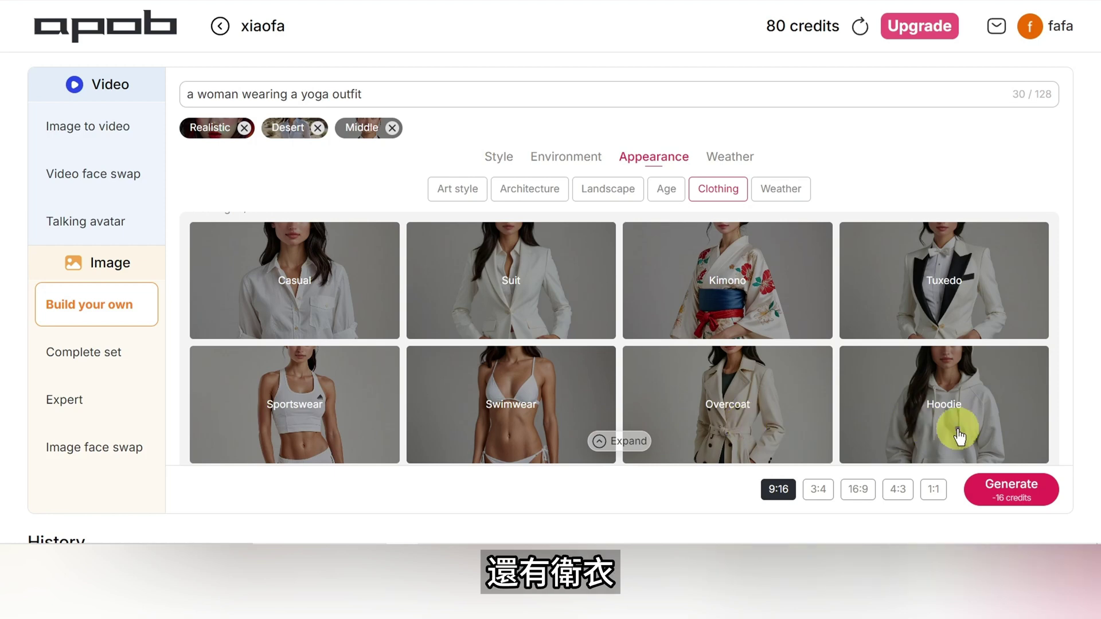
{"action": "left_click", "coordinate": [537, 427]}
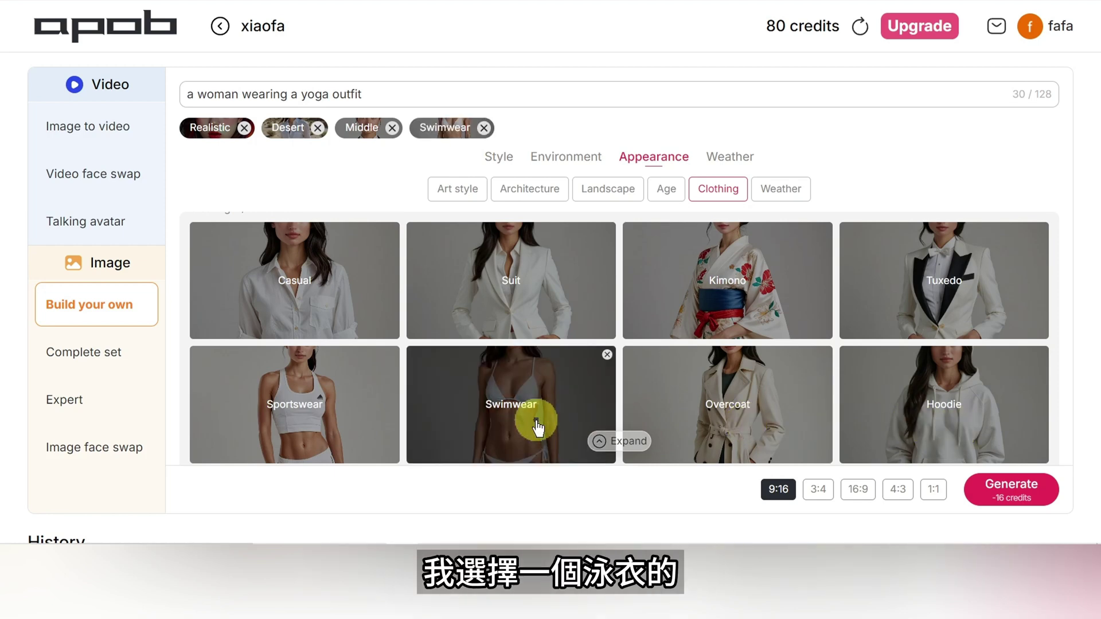
{"action": "left_click_drag", "start_coordinate": [289, 94], "coordinate": [374, 92]}
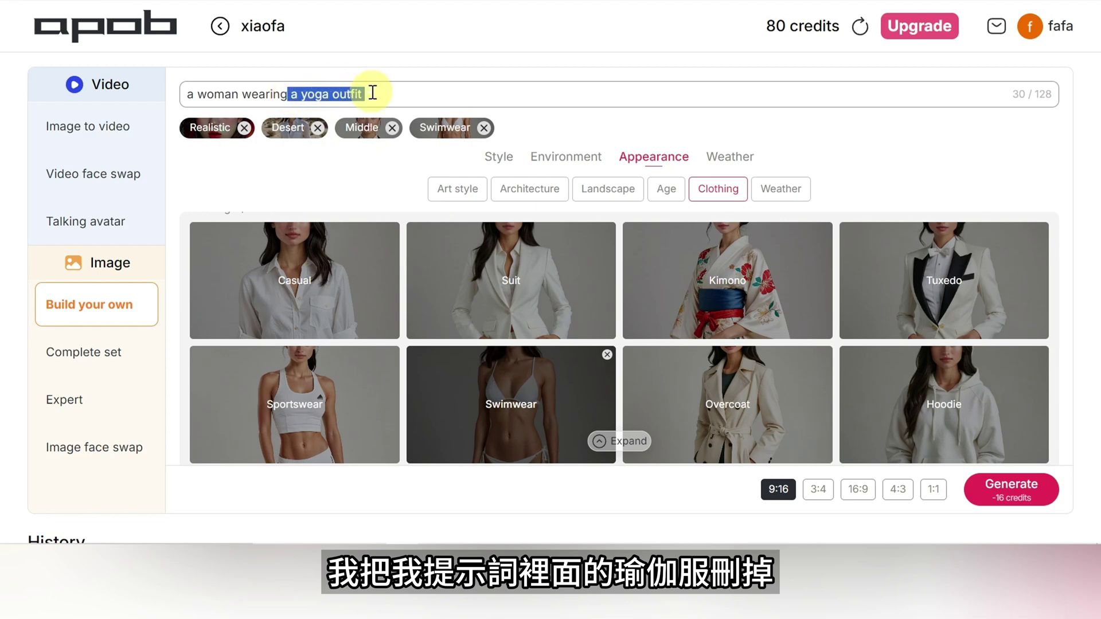
{"action": "key", "text": "BackSpace"}
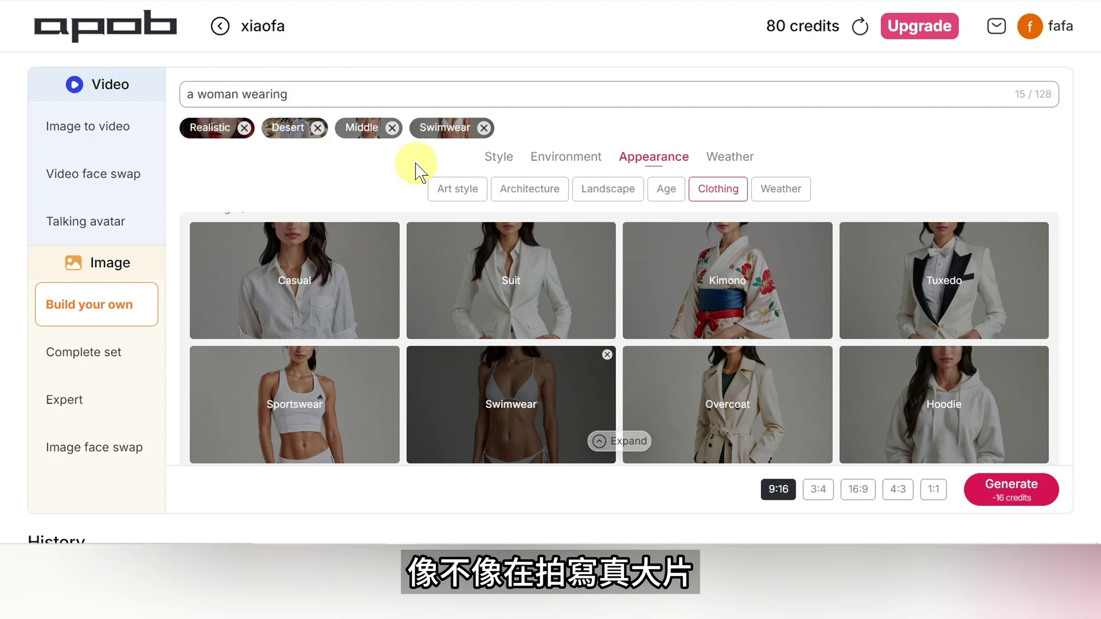
Add the Sunset weather modifier and set the image aspect ratio to 16:9.
{"action": "scroll", "coordinate": [542, 404], "scroll_direction": "down", "scroll_amount": 3}
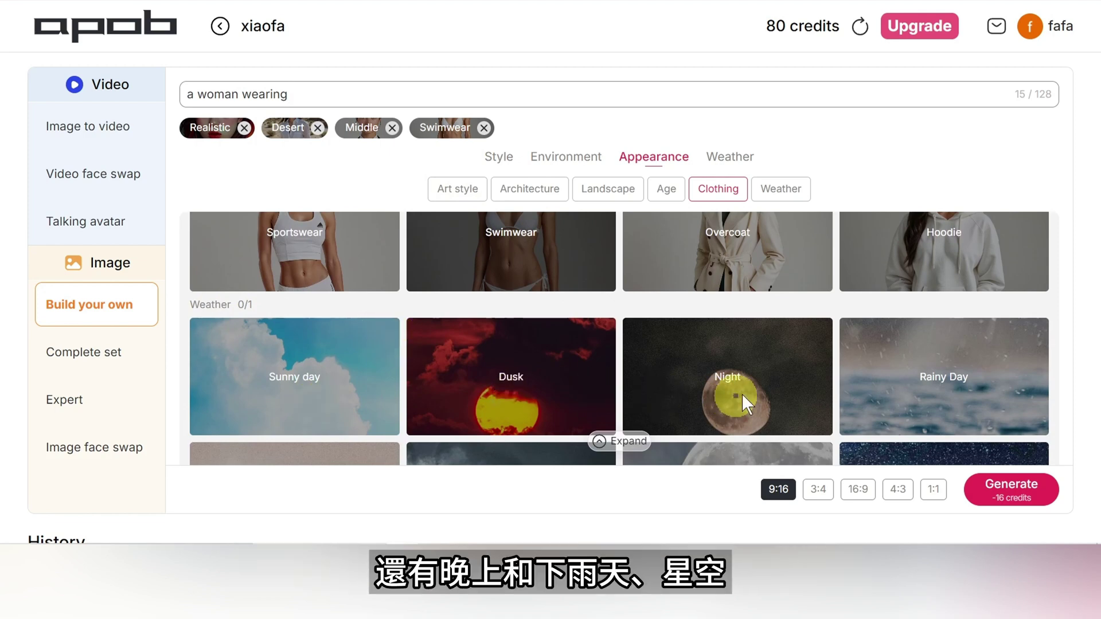
{"action": "scroll", "coordinate": [1015, 411], "scroll_direction": "down", "scroll_amount": 3}
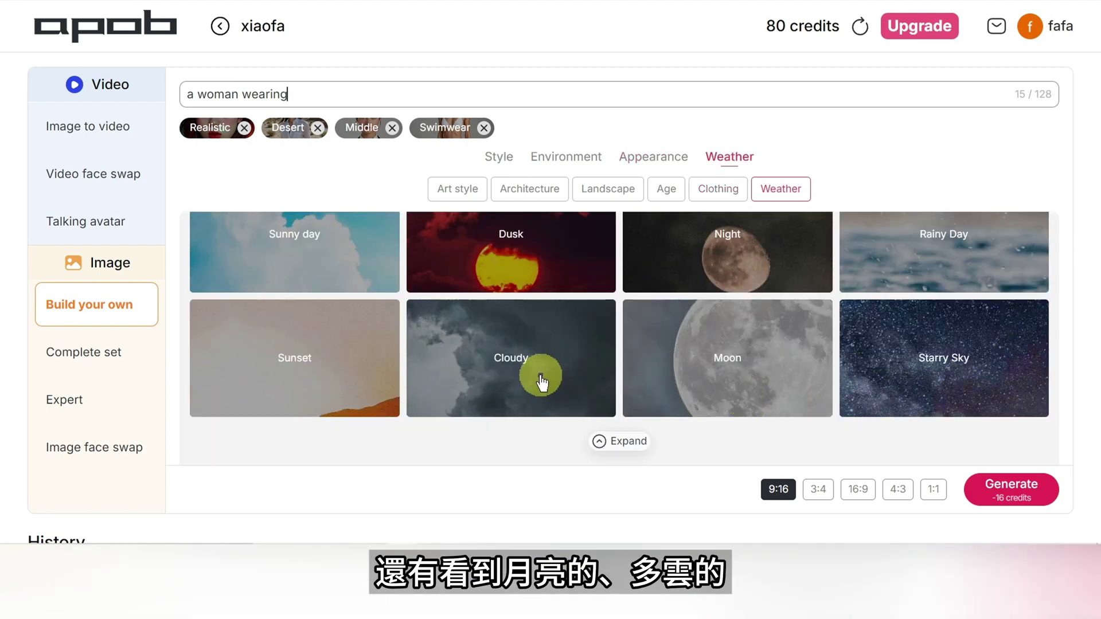
{"action": "left_click", "coordinate": [332, 388]}
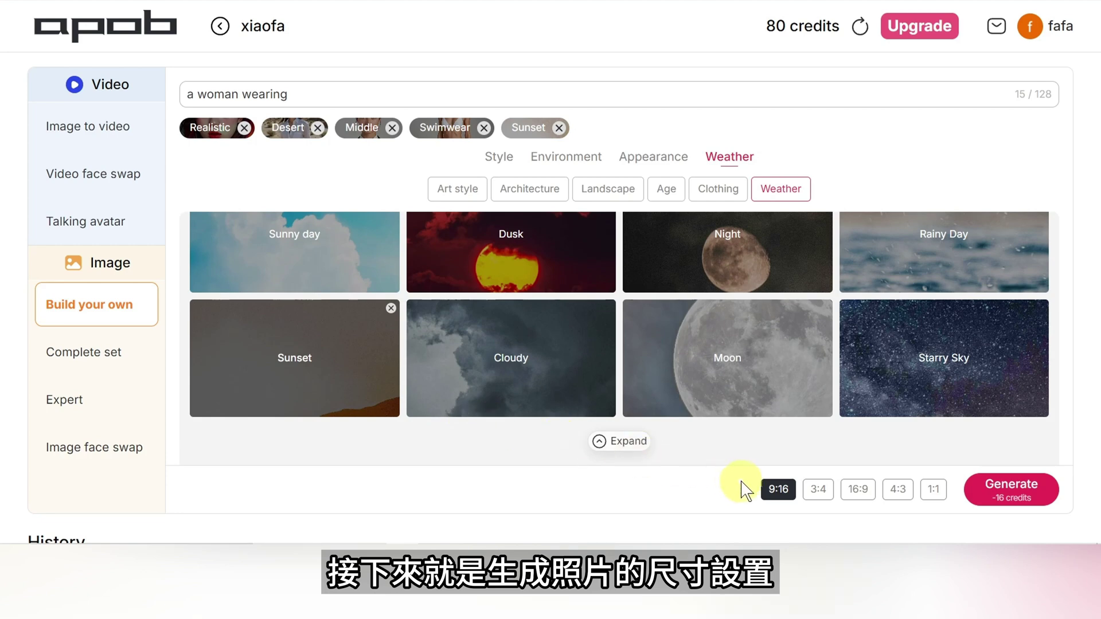
{"action": "left_click", "coordinate": [780, 500]}
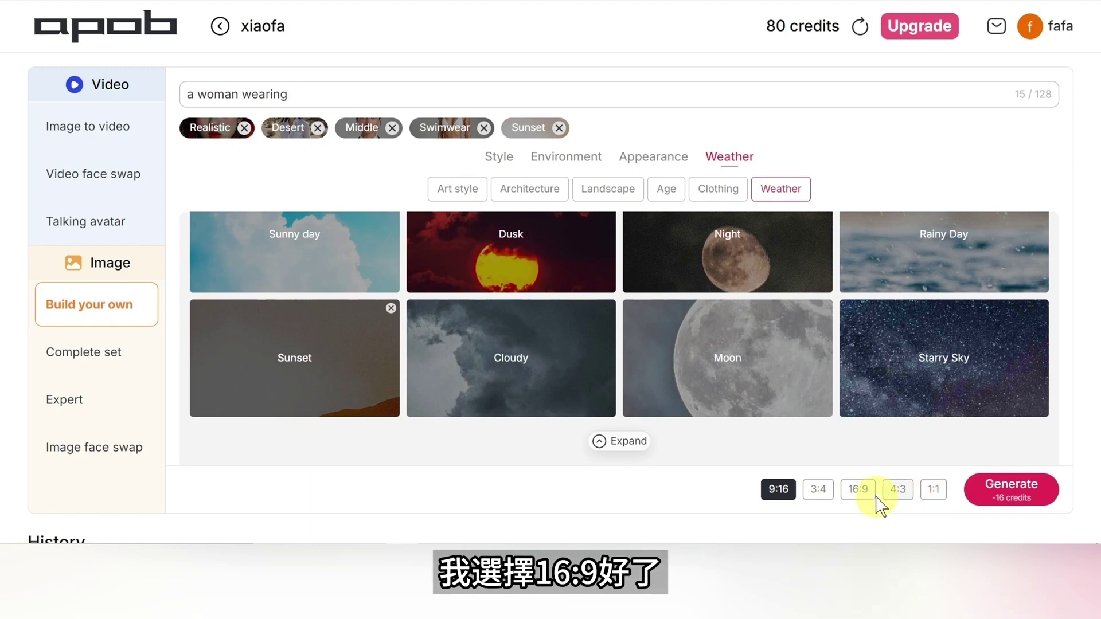
{"action": "left_click", "coordinate": [860, 492]}
Replace "wearing" in the prompt so that it reads "a woman posing in the desert.".
{"action": "left_click", "coordinate": [344, 102]}
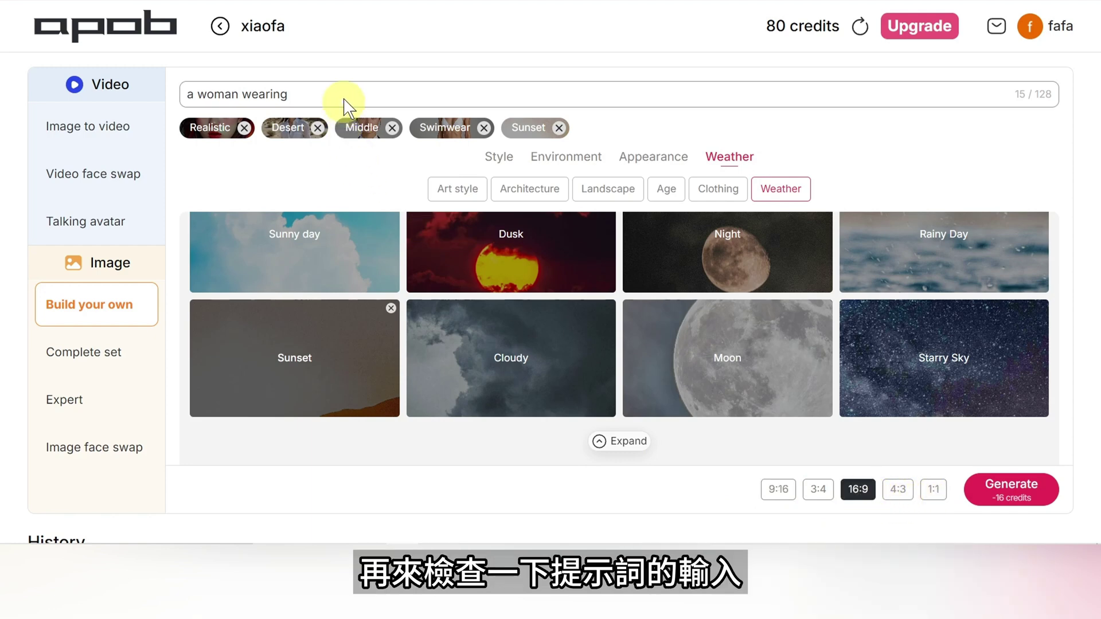
{"action": "key", "text": "BackSpace"}
{"action": "key", "text": "BackSpace"}
{"action": "key", "text": "BackSpace"}
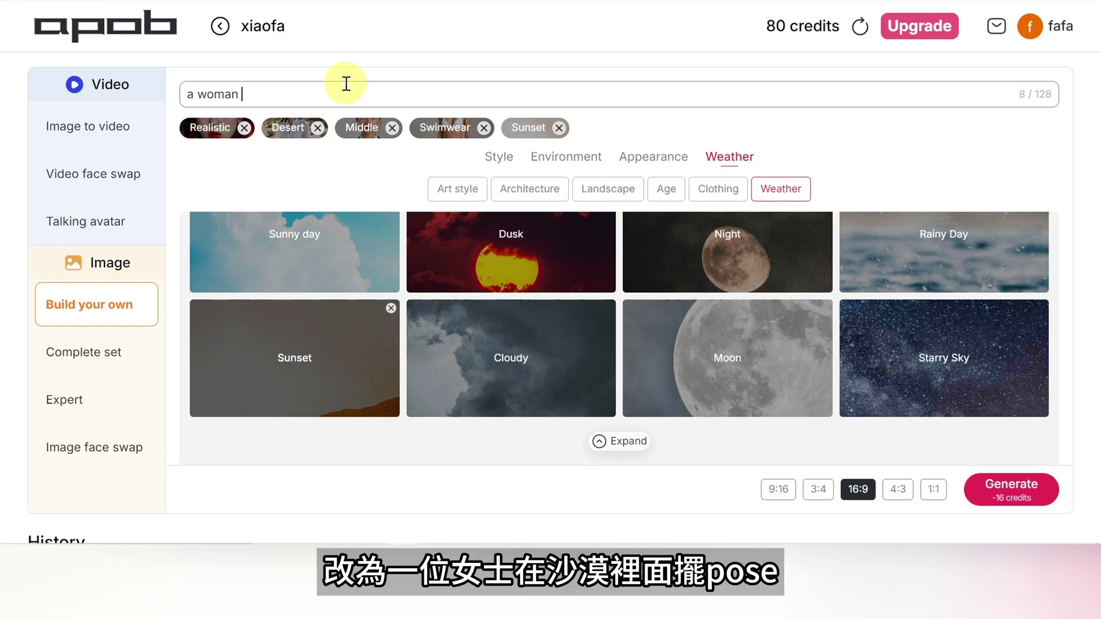
{"action": "type", "text": "posing in the d"}
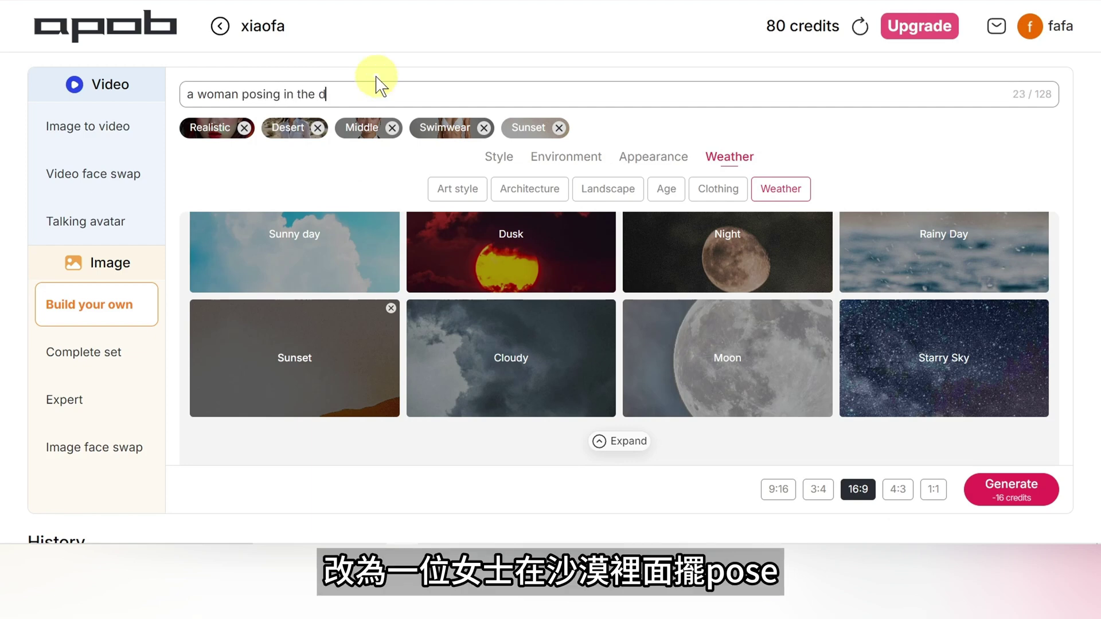
{"action": "type", "text": "esert."}
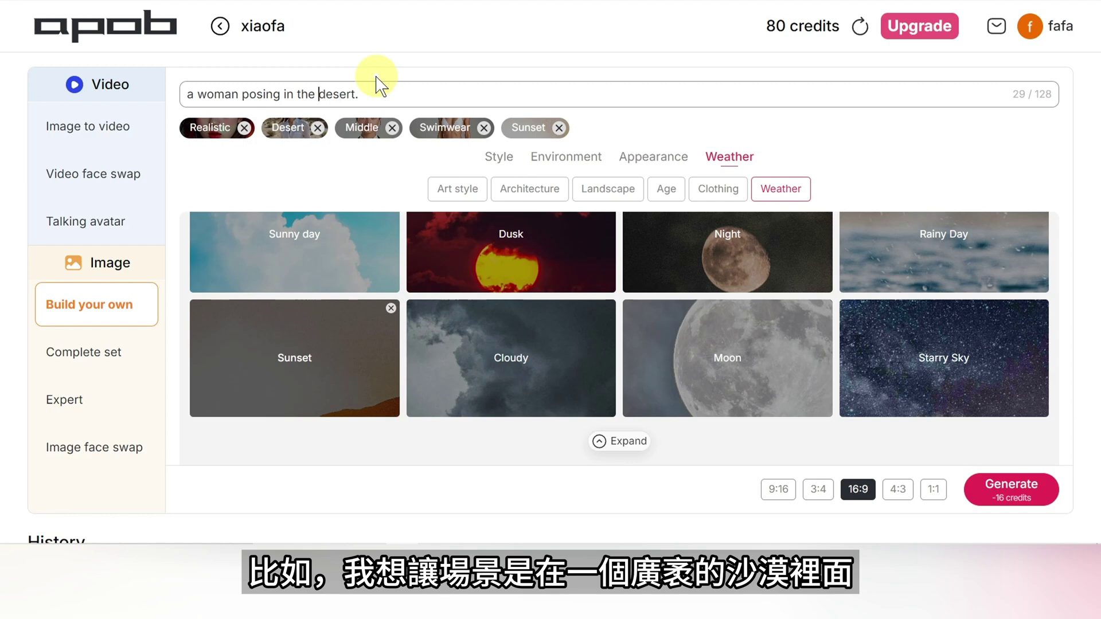
Insert "vast" before "desert" in the prompt and generate the images.
{"action": "key", "text": "Left"}
{"action": "key", "text": "Left"}
{"action": "key", "text": "Left"}
{"action": "key", "text": "Left"}
{"action": "key", "text": "Left"}
{"action": "key", "text": "Left"}
{"action": "key", "text": "Left"}
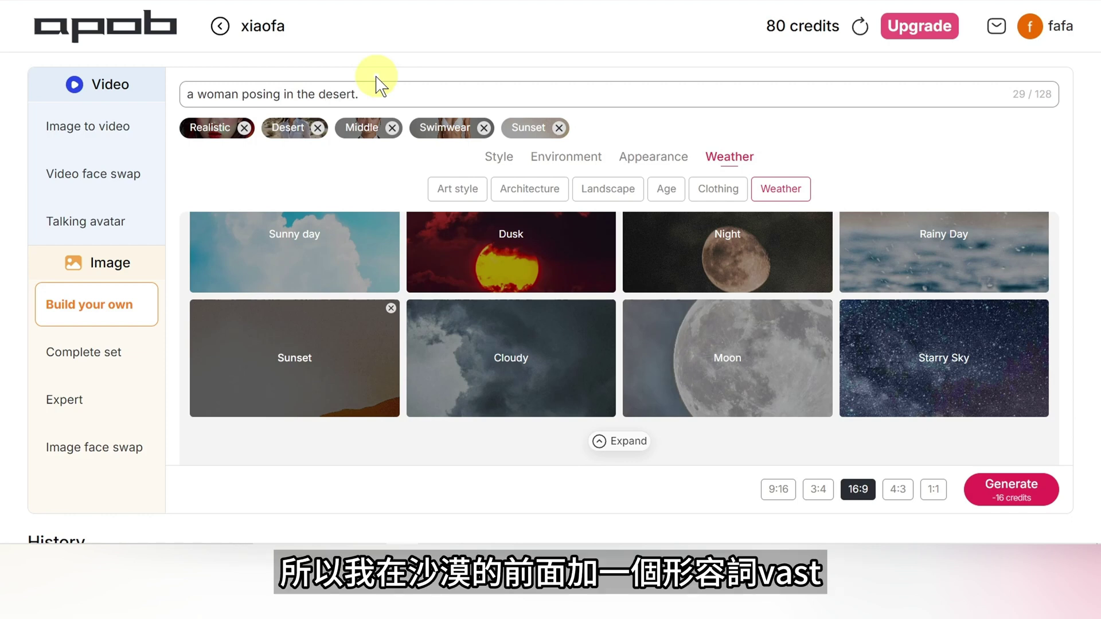
{"action": "type", "text": "vast"}
{"action": "left_click", "coordinate": [1030, 496]}
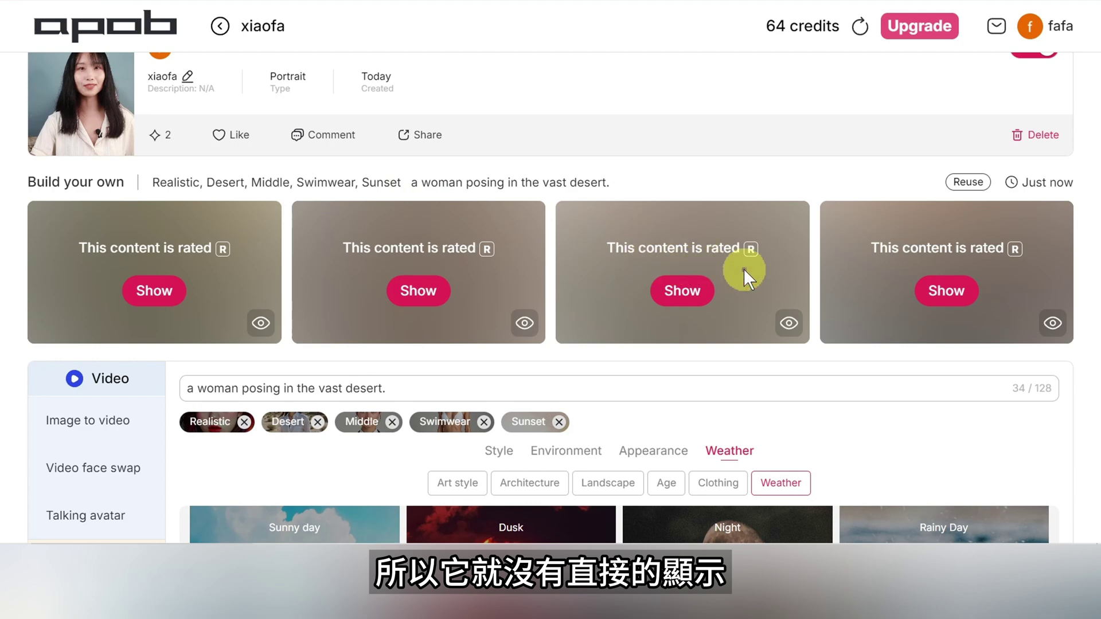
Reveal the R-rated results and view the generated desert images one after another at full size.
{"action": "left_click", "coordinate": [693, 290]}
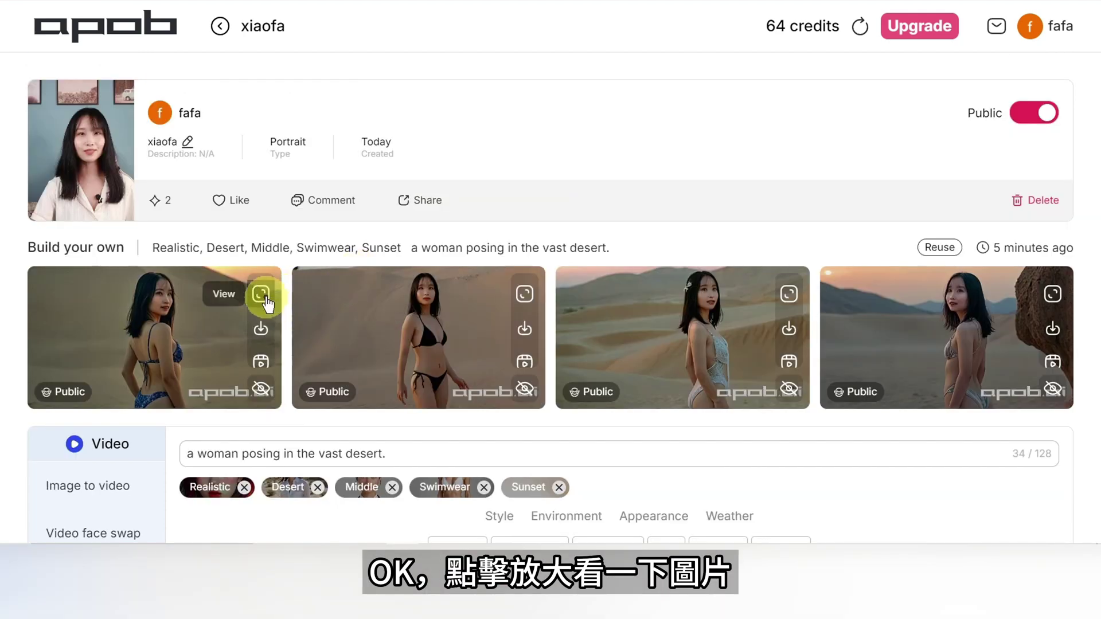
{"action": "left_click", "coordinate": [261, 290]}
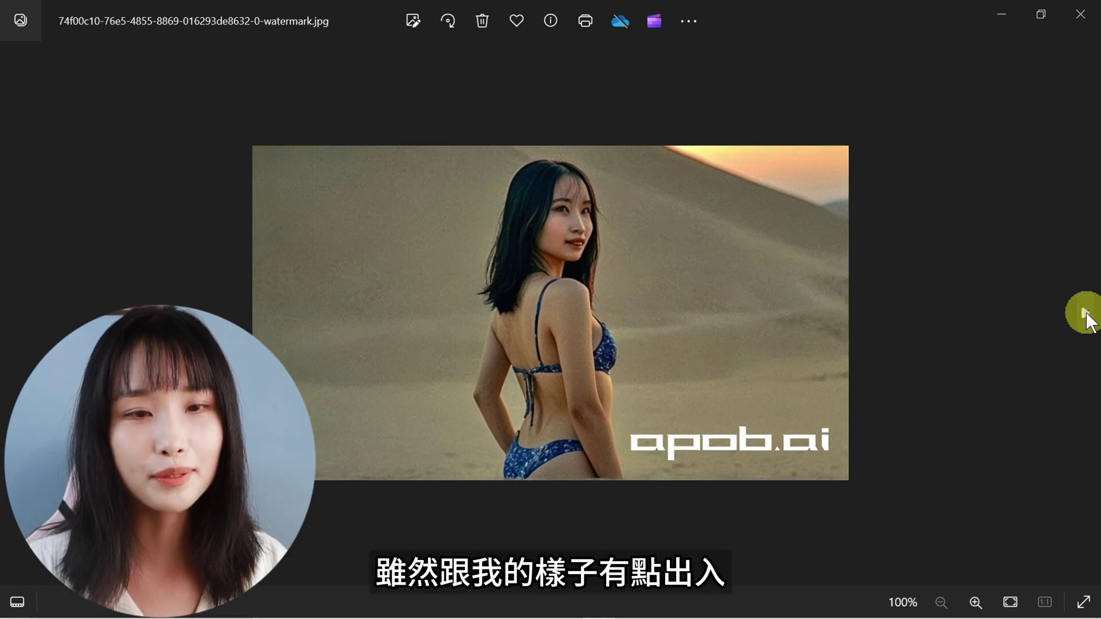
{"action": "left_click", "coordinate": [1087, 318]}
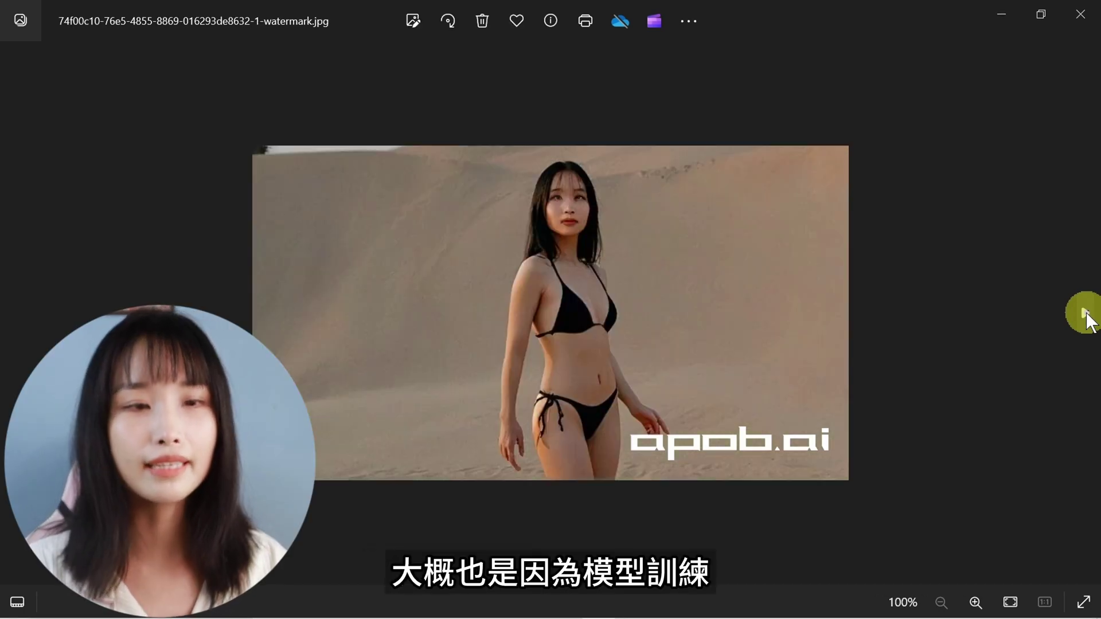
{"action": "left_click", "coordinate": [1087, 318]}
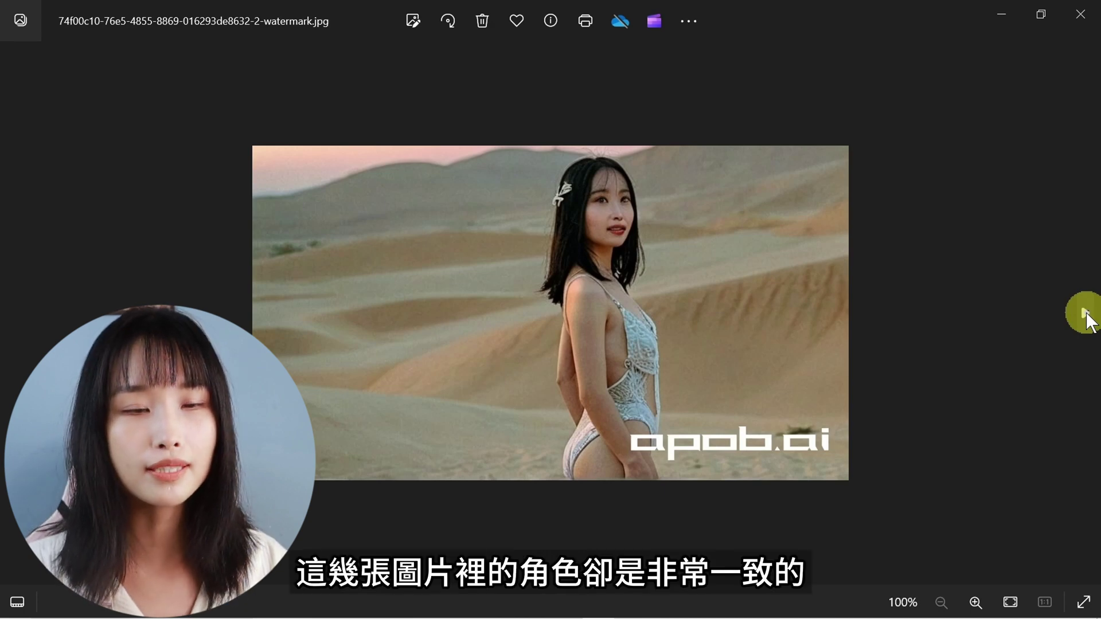
{"action": "left_click", "coordinate": [1087, 319]}
{"action": "left_click", "coordinate": [1086, 318]}
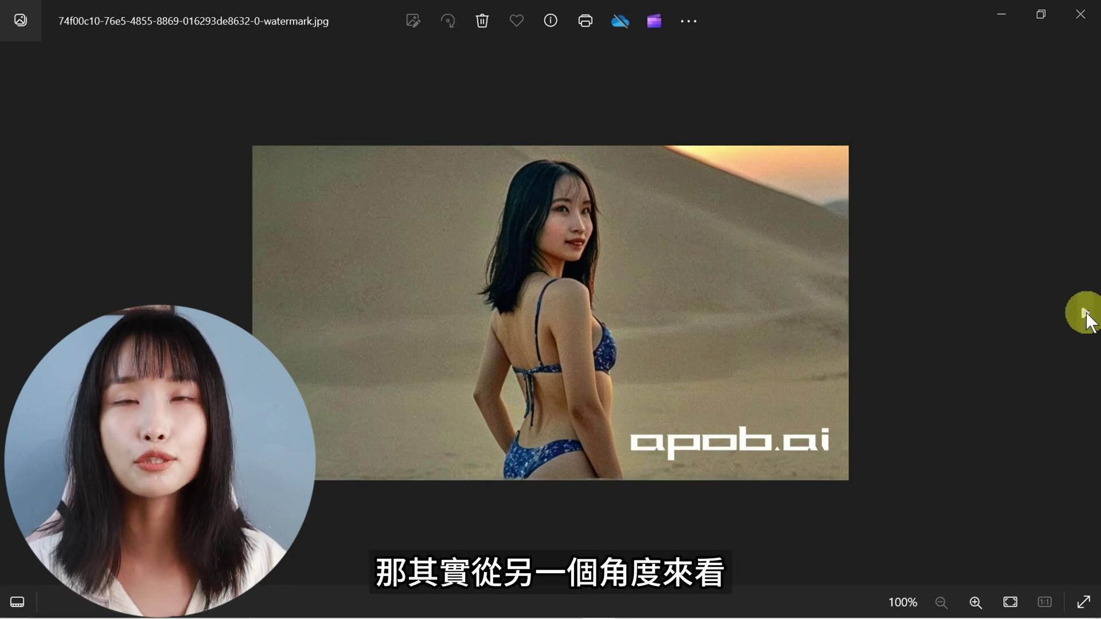
{"action": "left_click", "coordinate": [1087, 318]}
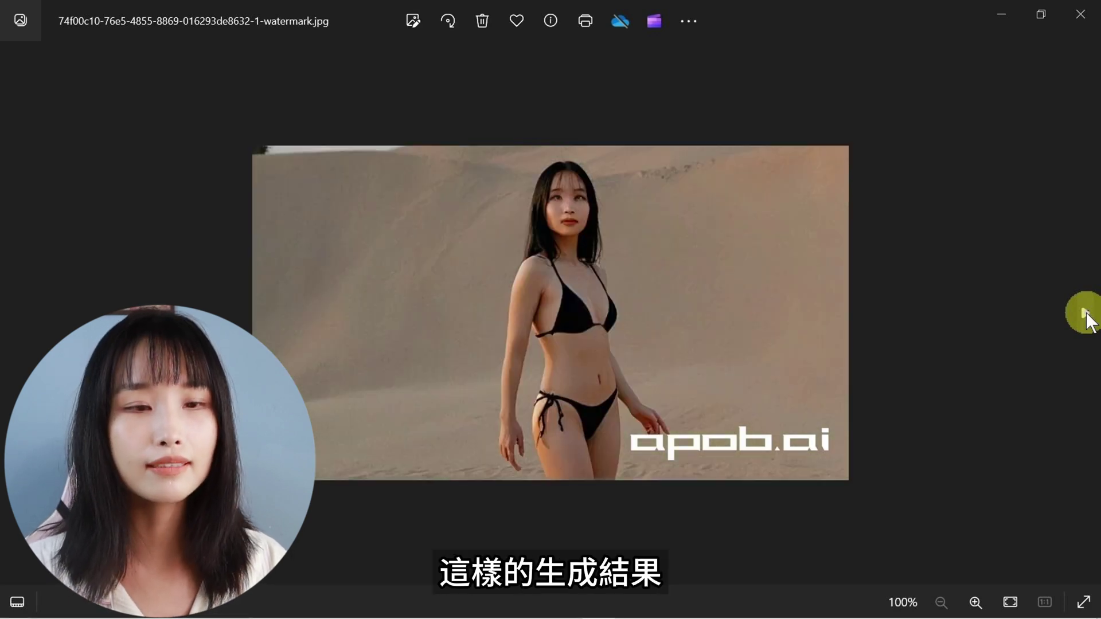
{"action": "left_click", "coordinate": [1087, 319]}
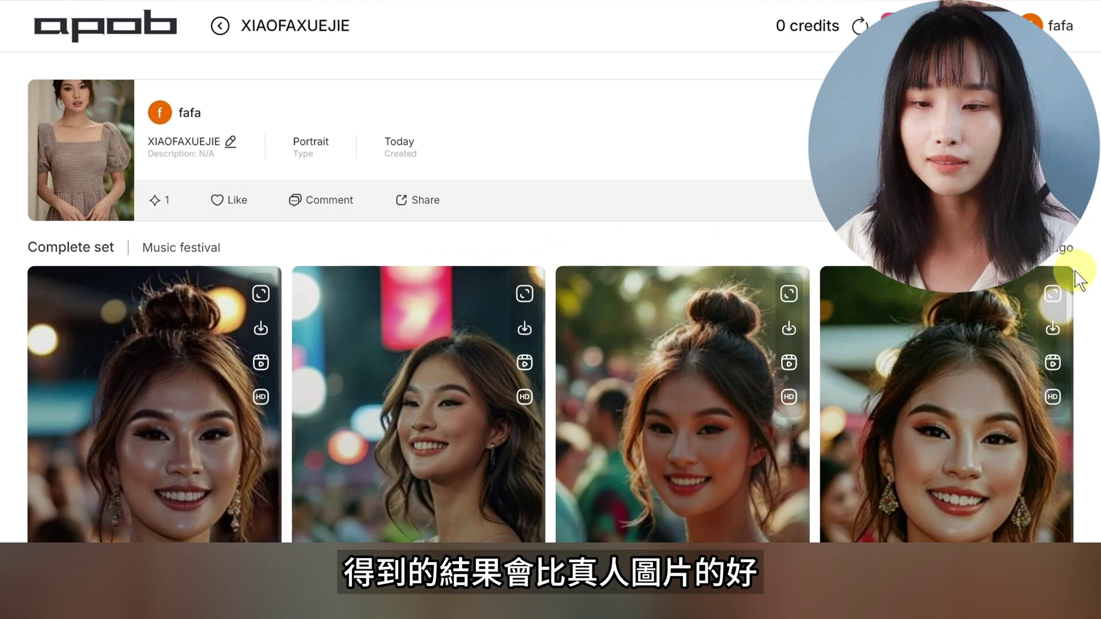
Browse the other portrait model's generated complete sets, including Music festival, Silent disco, Game of polo, Hammock and London.
{"action": "scroll", "coordinate": [1077, 281], "scroll_direction": "down", "scroll_amount": 6}
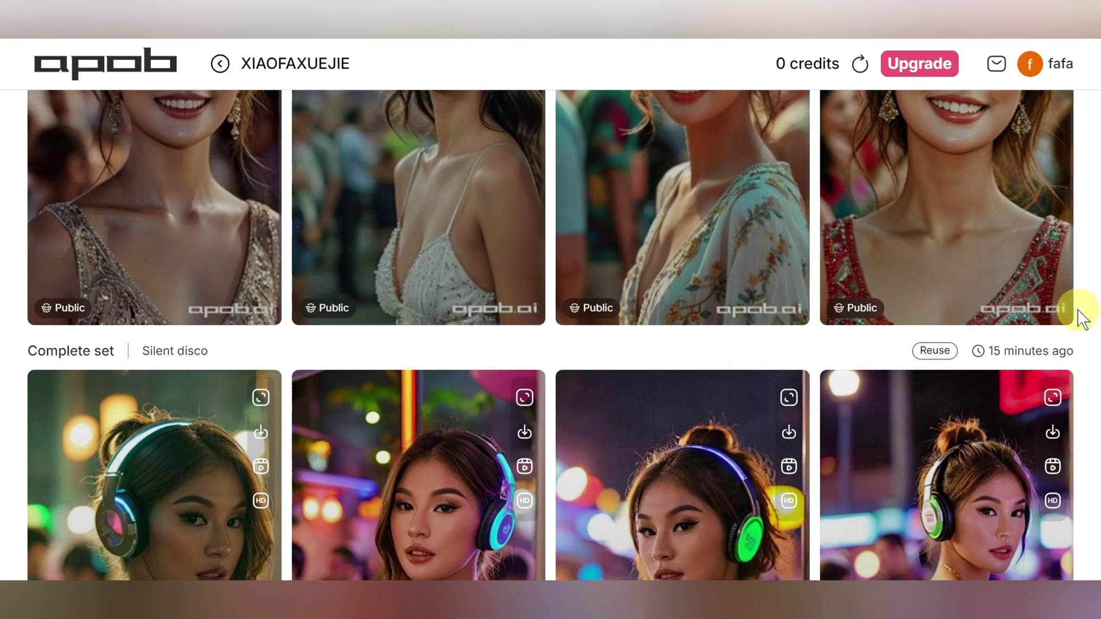
{"action": "scroll", "coordinate": [1079, 316], "scroll_direction": "down", "scroll_amount": 10}
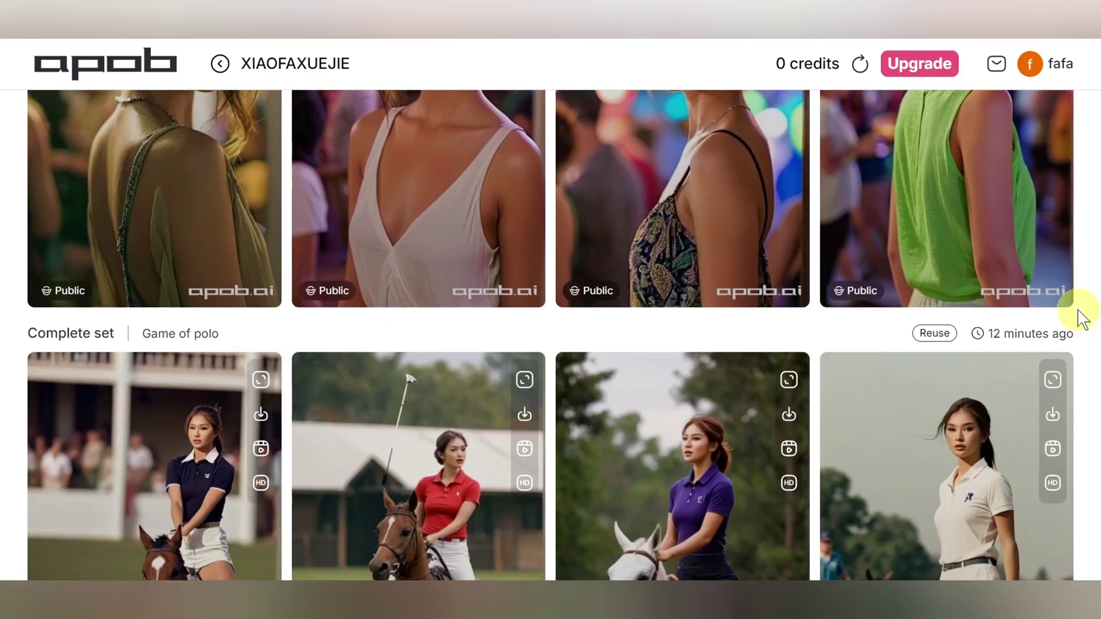
{"action": "scroll", "coordinate": [1078, 316], "scroll_direction": "down", "scroll_amount": 8}
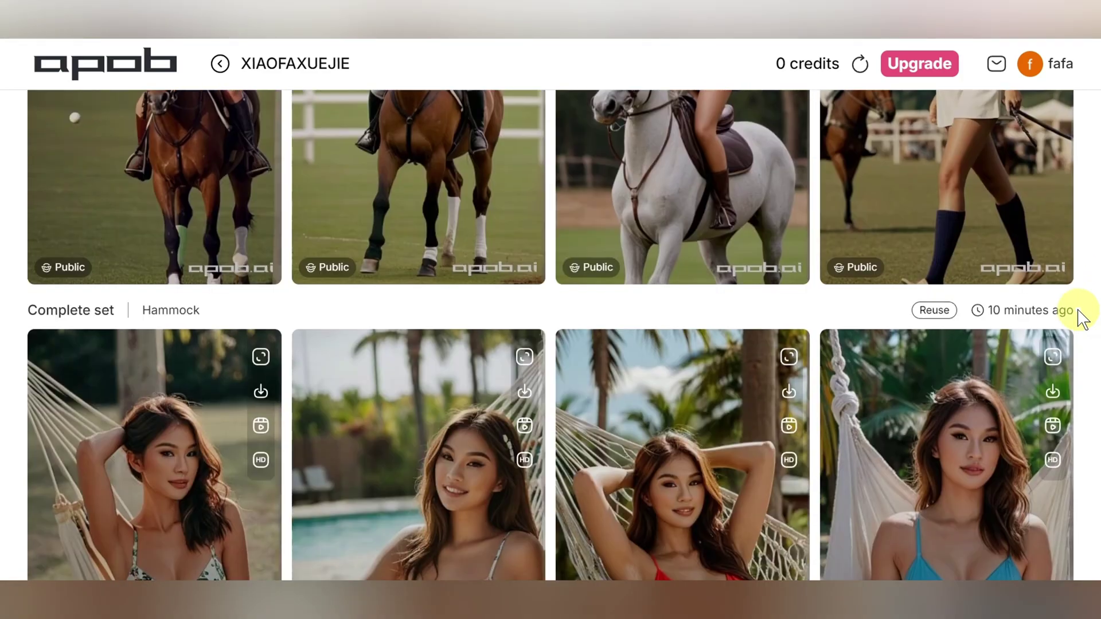
{"action": "scroll", "coordinate": [1078, 315], "scroll_direction": "down", "scroll_amount": 6}
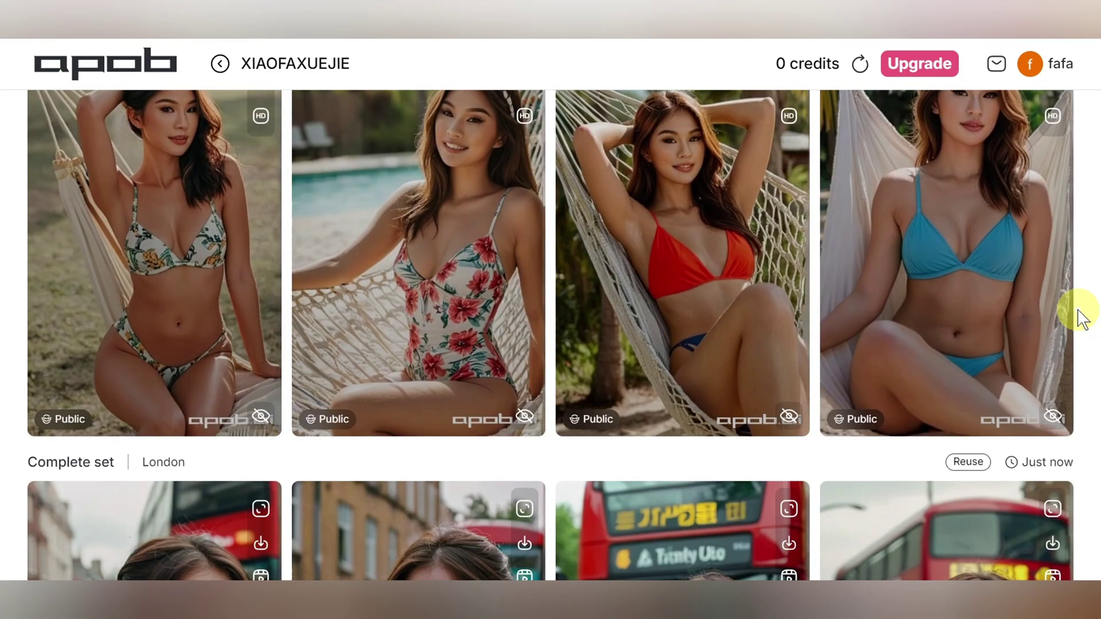
{"action": "scroll", "coordinate": [1078, 316], "scroll_direction": "down", "scroll_amount": 6}
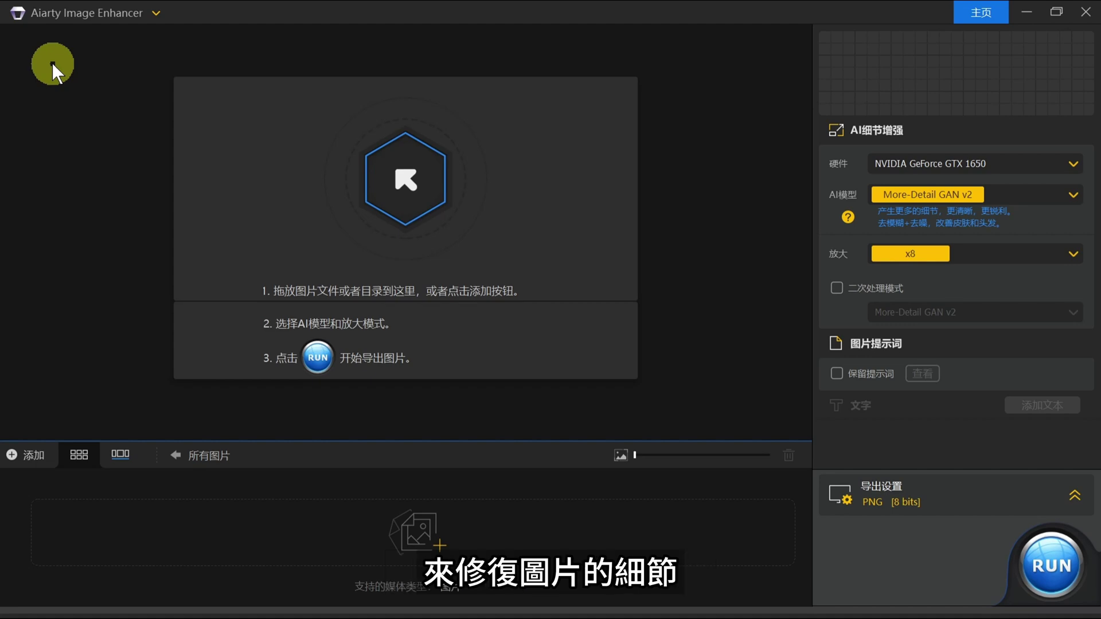
Switch to Aiarty Image Enhancer and import the five images 开头2 to 开头6 together.
{"action": "left_click", "coordinate": [440, 217]}
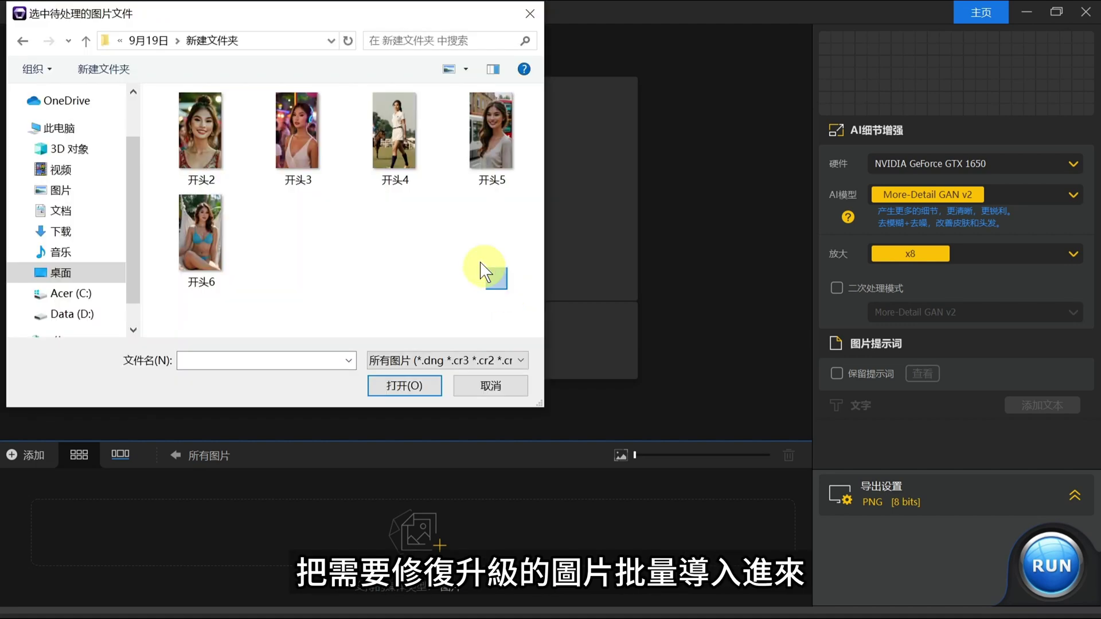
{"action": "left_click_drag", "start_coordinate": [492, 270], "coordinate": [204, 125]}
{"action": "left_click", "coordinate": [408, 392]}
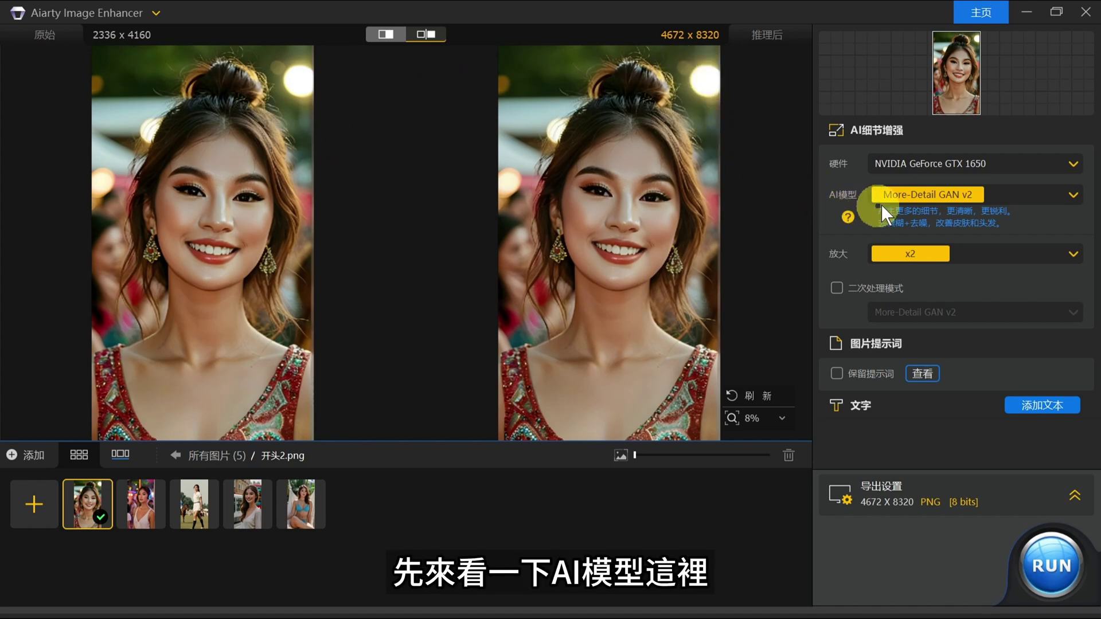
Look through the available AI models and read the descriptions of More-Detail GAN v2, Smooth Diff v2 and Real-Photo v3.
{"action": "left_click", "coordinate": [1003, 194]}
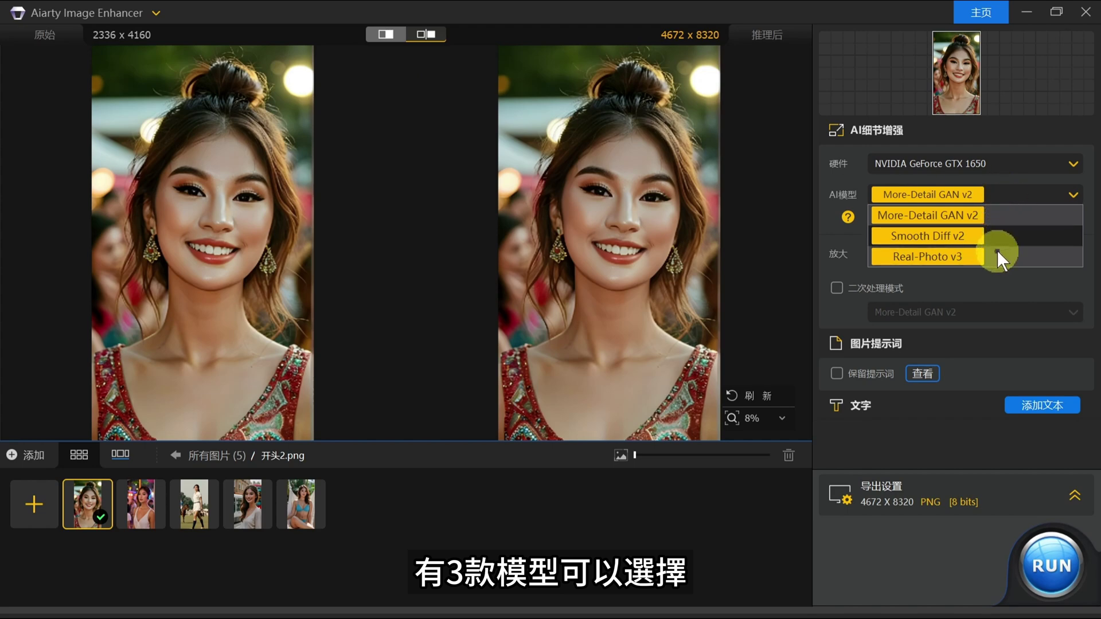
{"action": "left_click", "coordinate": [849, 221]}
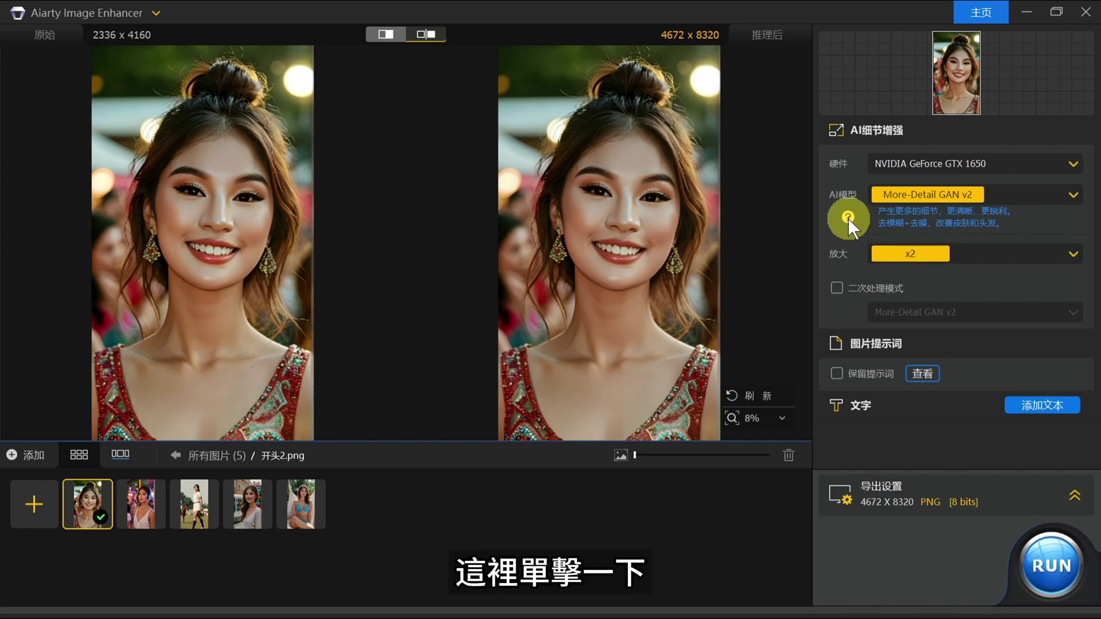
{"action": "left_click", "coordinate": [848, 218]}
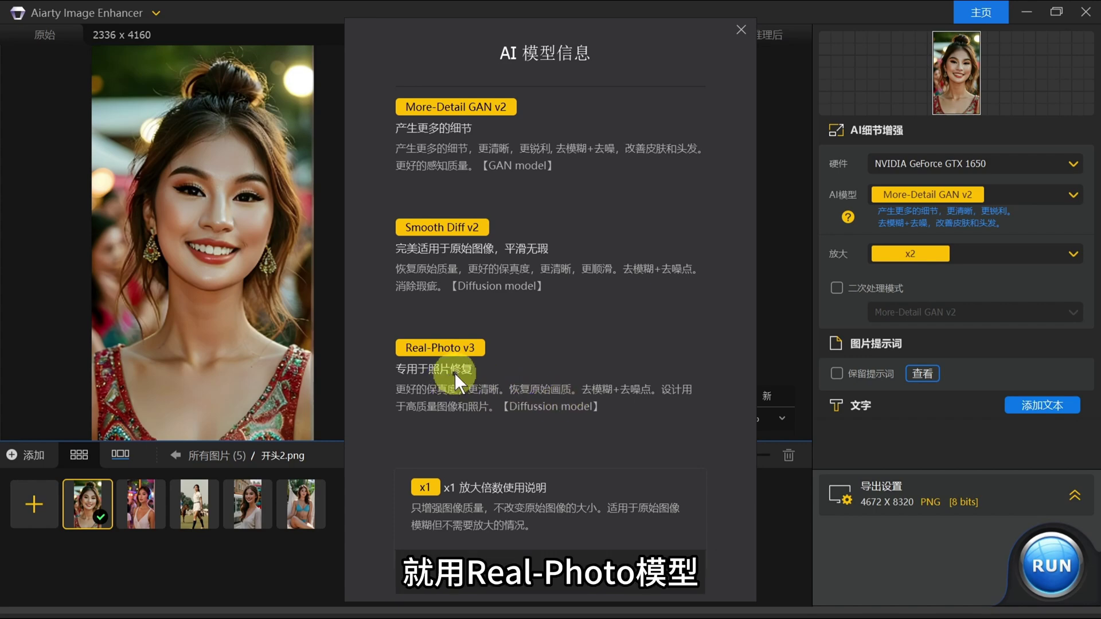
{"action": "left_click", "coordinate": [739, 32]}
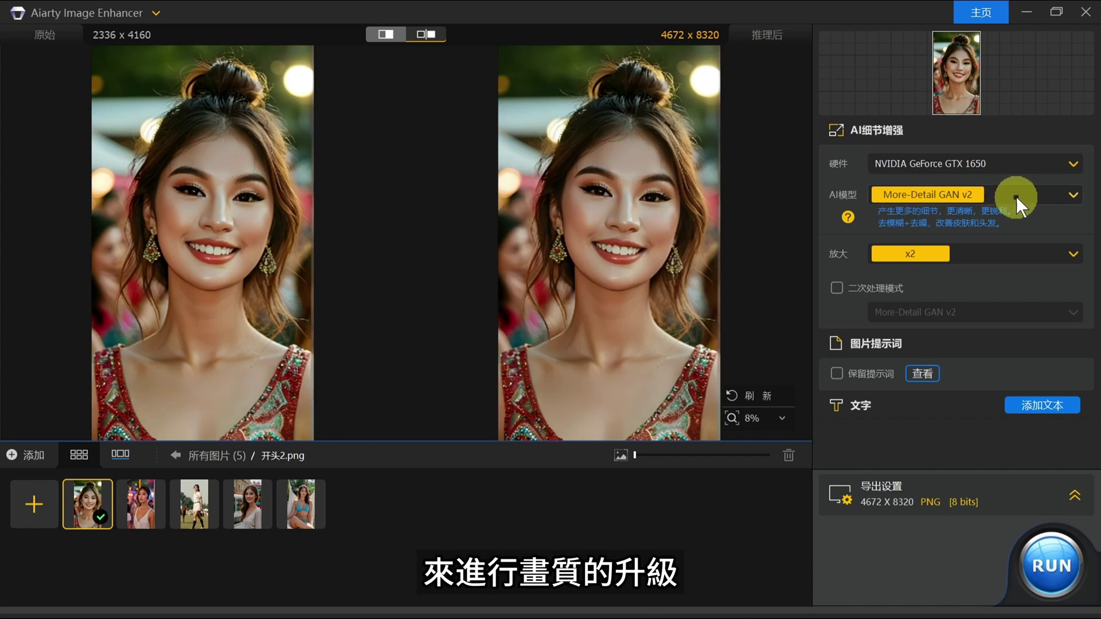
Set the upscale factor to x4 for image enhancement.
{"action": "left_click", "coordinate": [986, 255]}
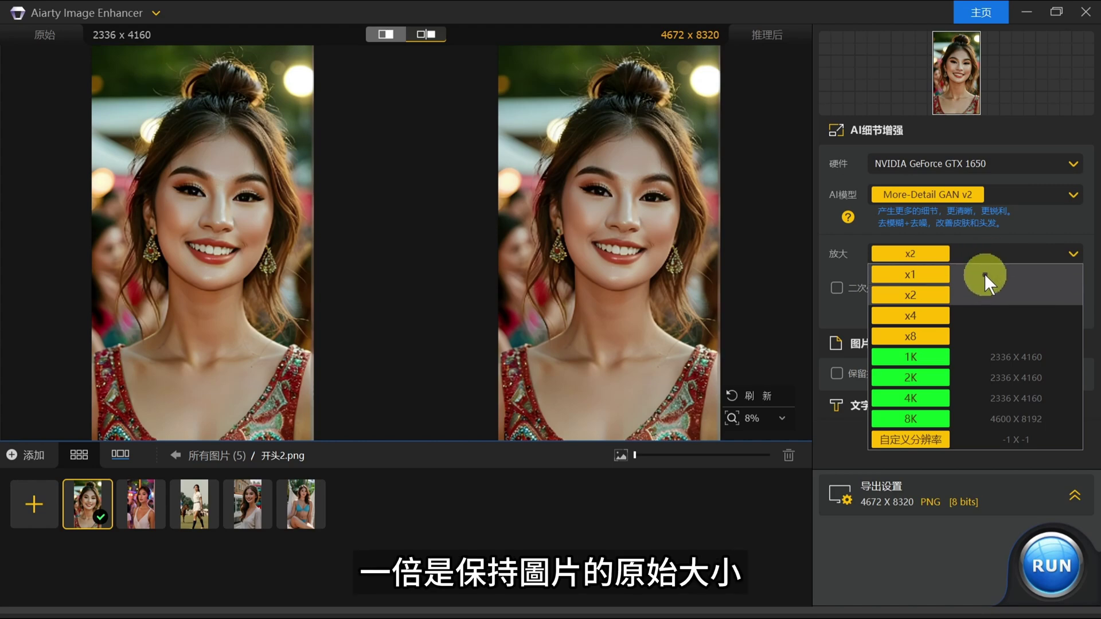
{"action": "left_click", "coordinate": [983, 306]}
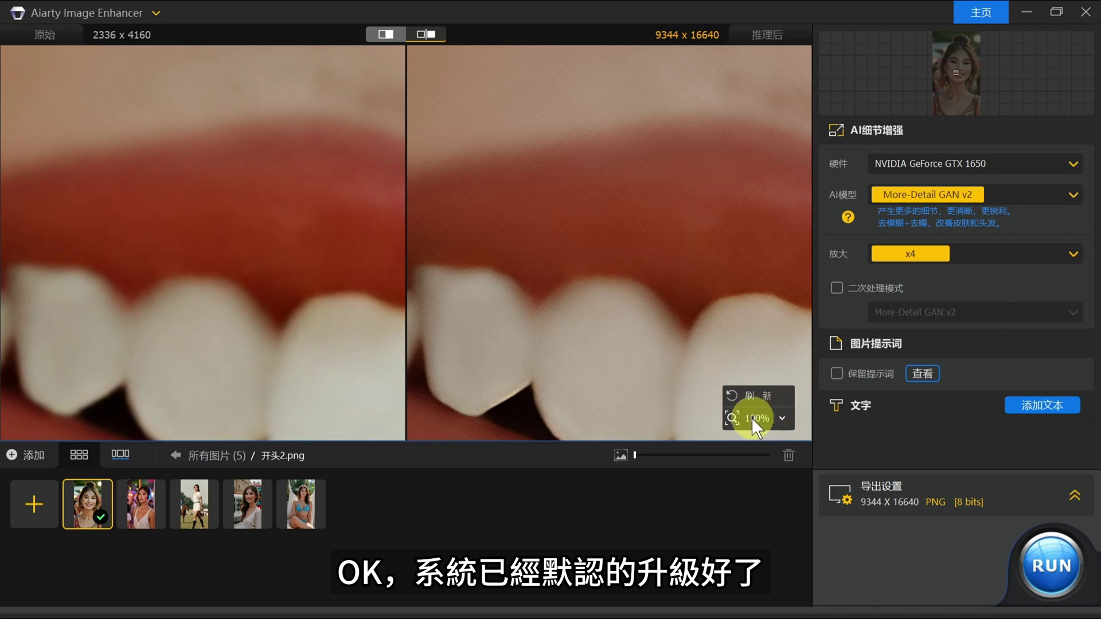
Fit the first portrait 开头2 in the preview and compare its original and enhanced versions with the slider view.
{"action": "left_click", "coordinate": [735, 417]}
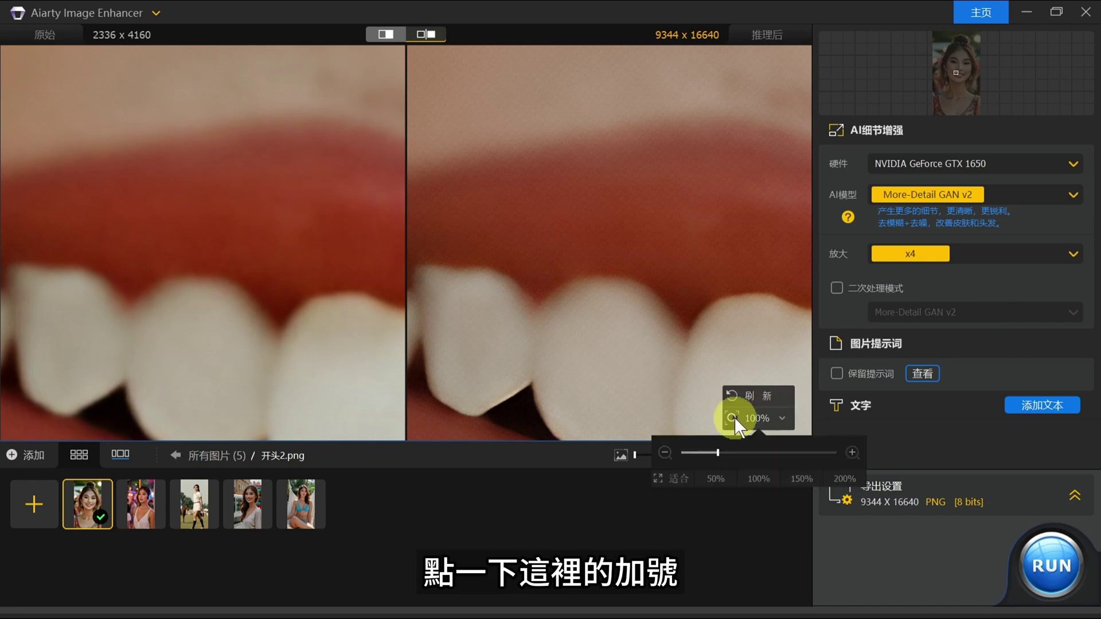
{"action": "left_click", "coordinate": [669, 476]}
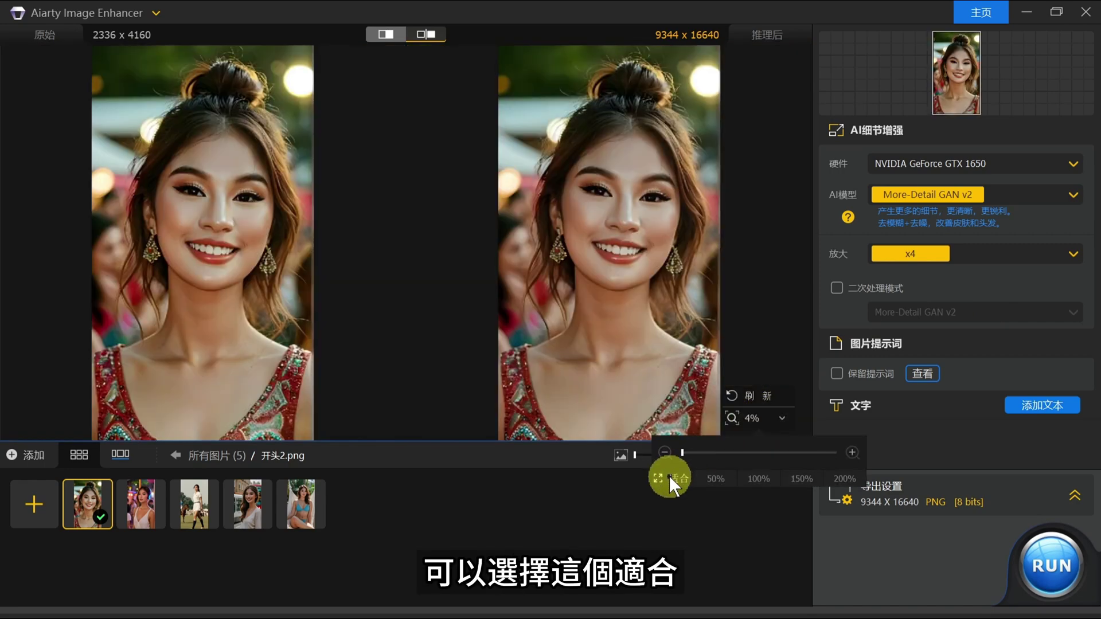
{"action": "left_click", "coordinate": [384, 34]}
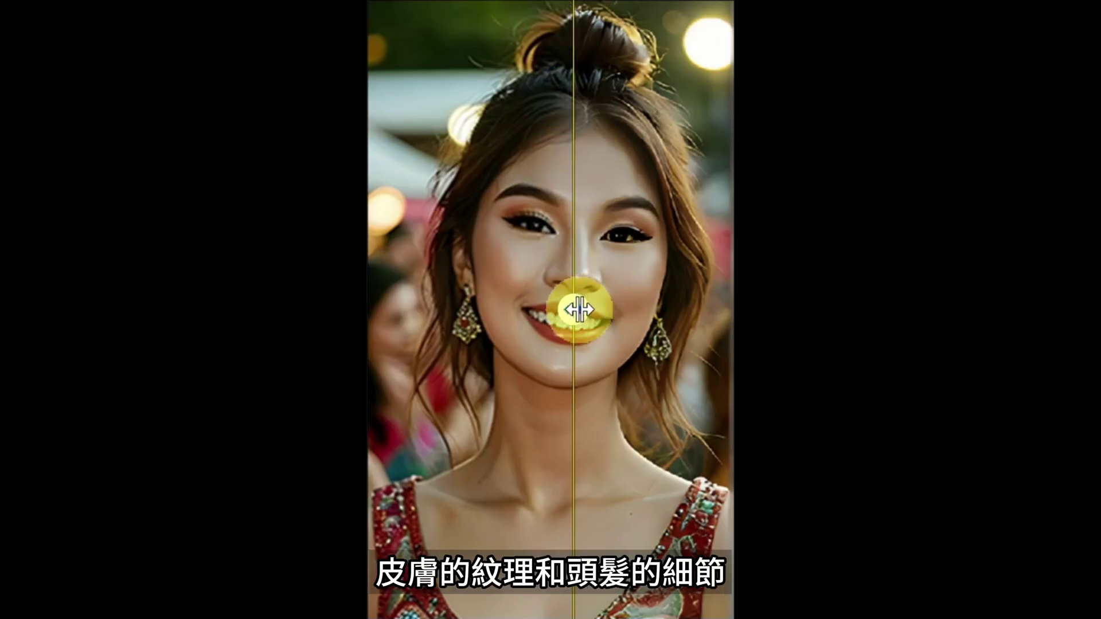
{"action": "left_click_drag", "start_coordinate": [575, 309], "coordinate": [221, 304]}
{"action": "scroll", "coordinate": [944, 545], "scroll_direction": "up", "scroll_amount": 3}
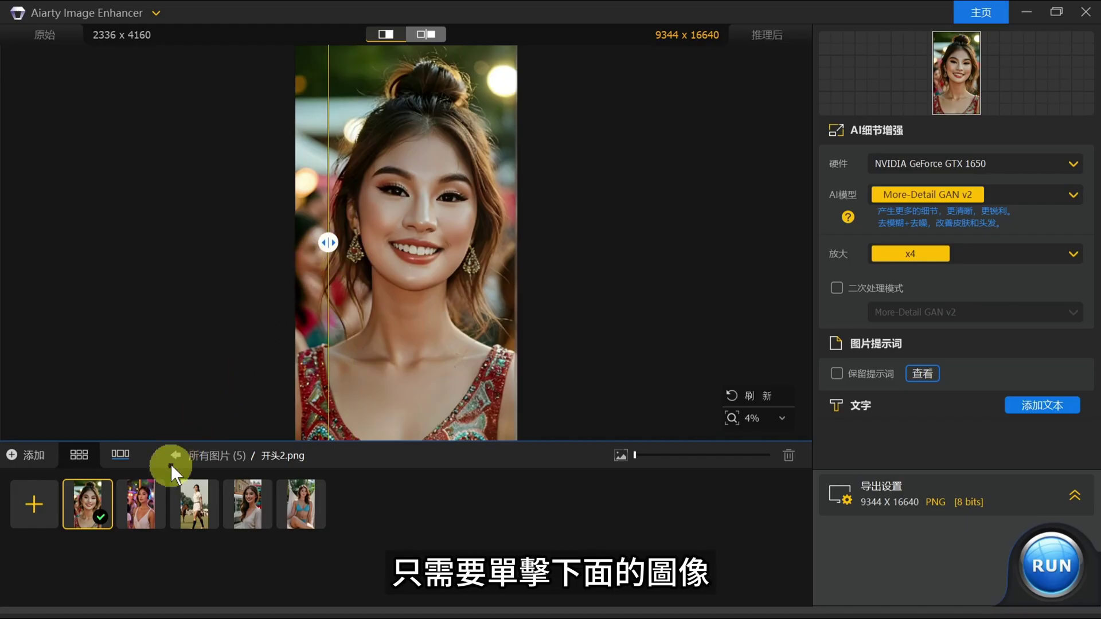
Open 开头3, fit it in the preview and compare the original with the enhanced result across the headphone portrait.
{"action": "left_click", "coordinate": [148, 499]}
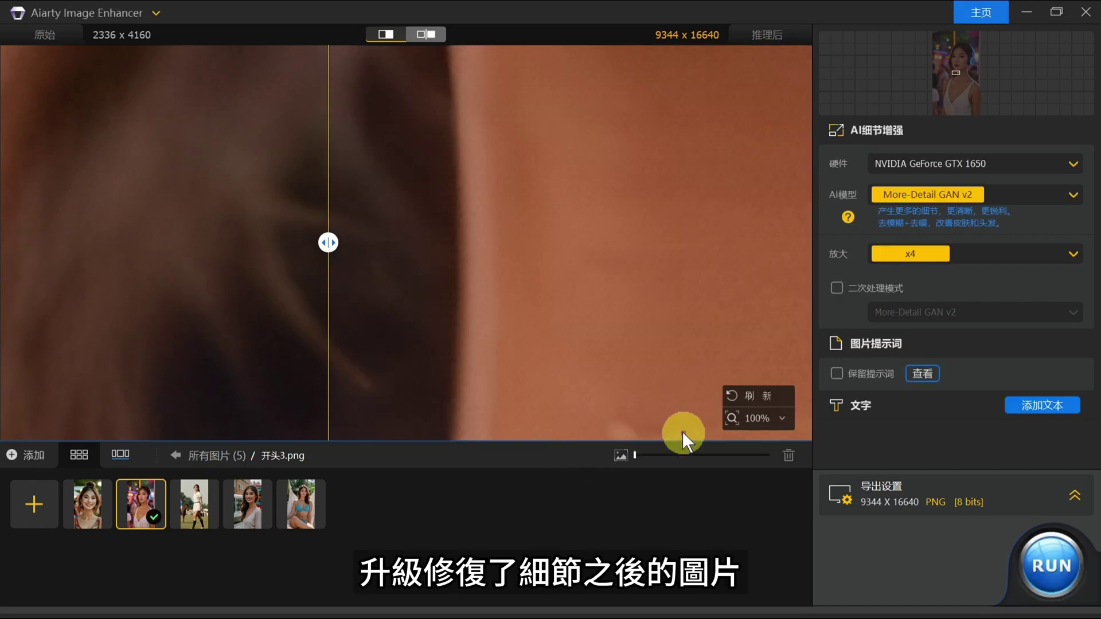
{"action": "left_click", "coordinate": [732, 418]}
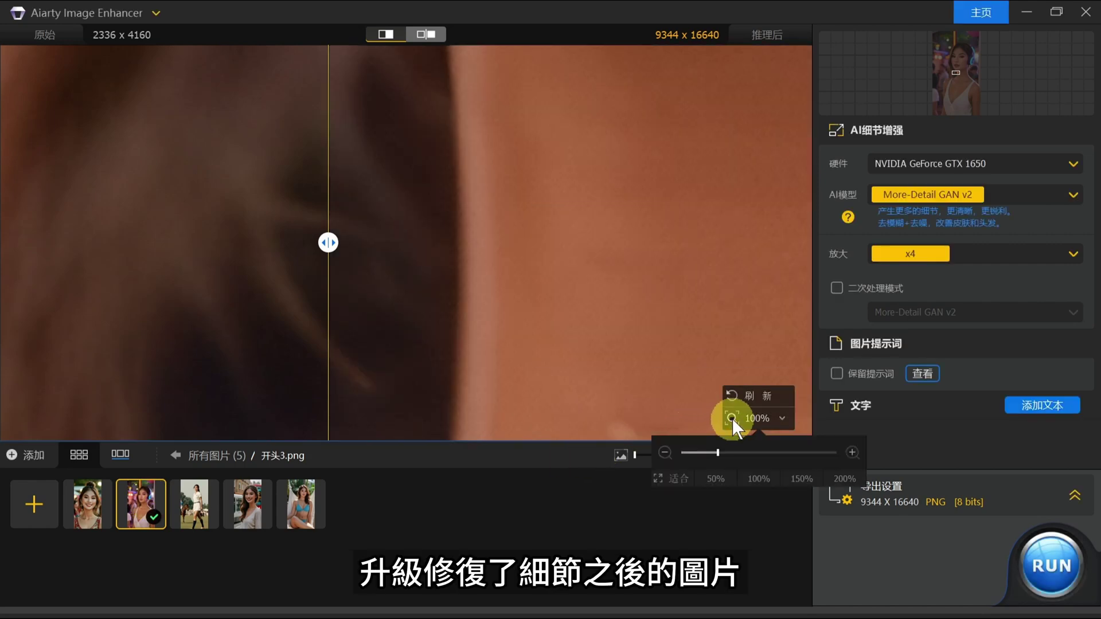
{"action": "left_click", "coordinate": [675, 477]}
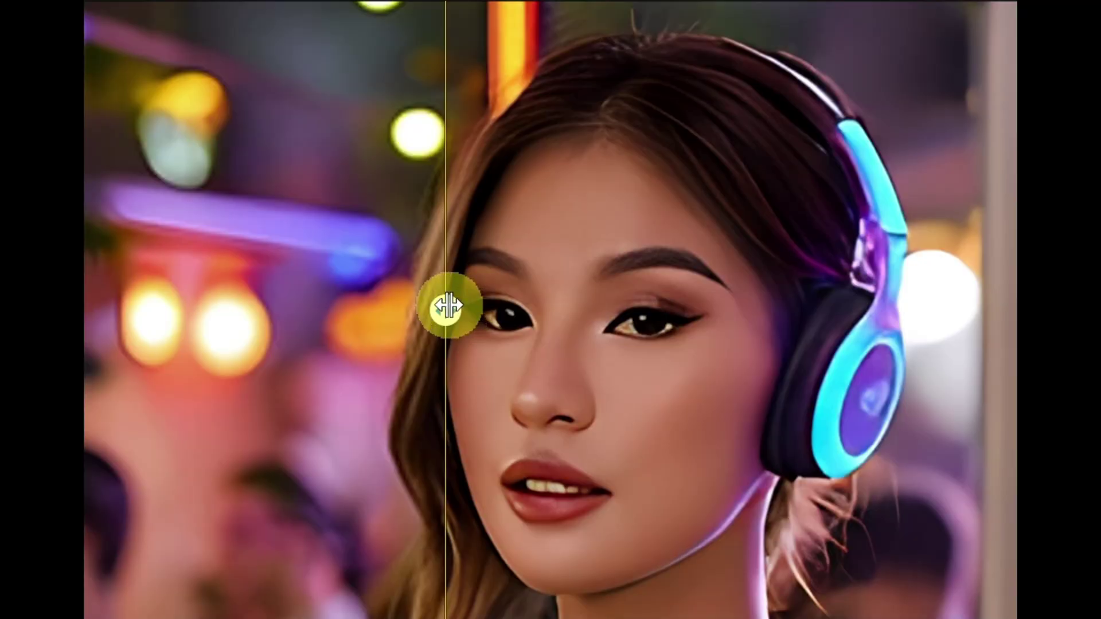
{"action": "left_click_drag", "start_coordinate": [448, 307], "coordinate": [270, 389]}
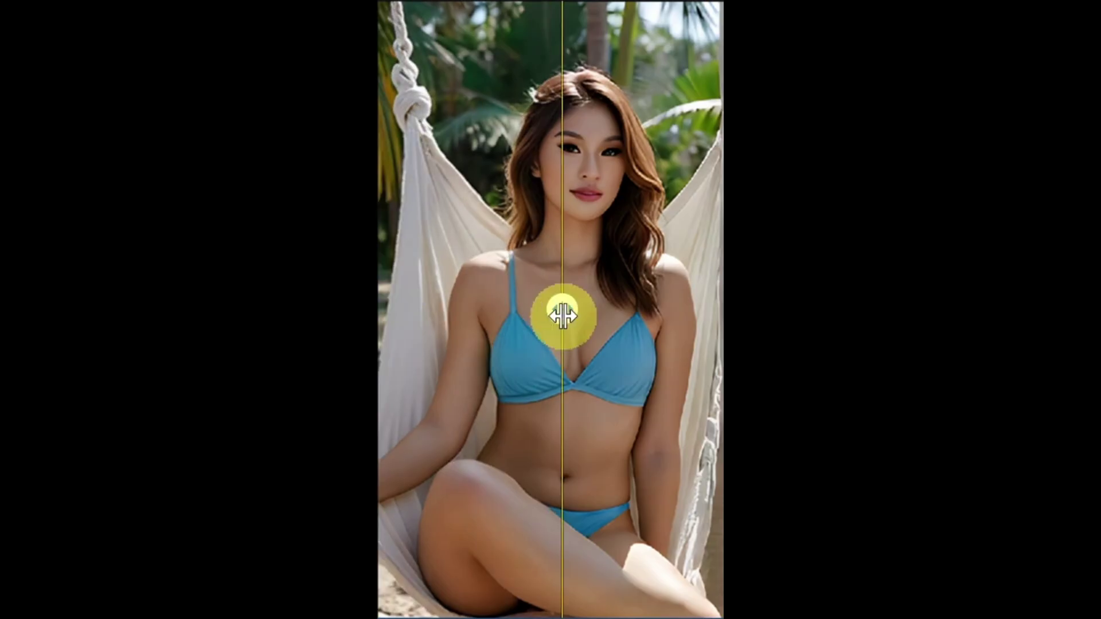
Compare the hammock image 开头6 before and after enhancement, and run the x4 enhancement with More-Detail GAN v2.
{"action": "left_click_drag", "start_coordinate": [562, 315], "coordinate": [427, 352]}
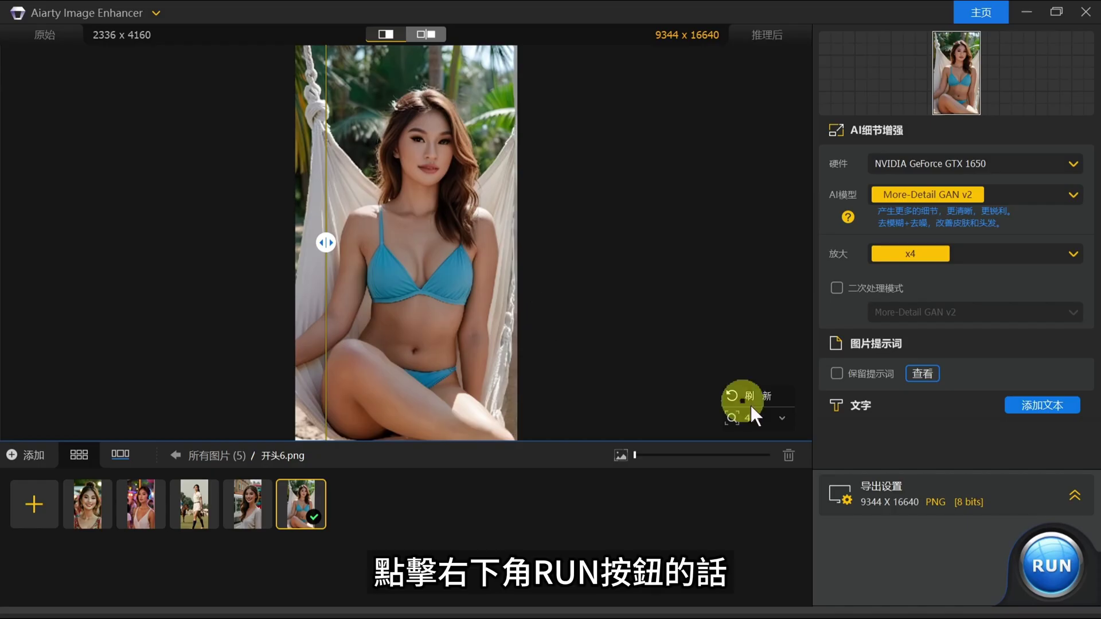
{"action": "left_click", "coordinate": [1045, 559]}
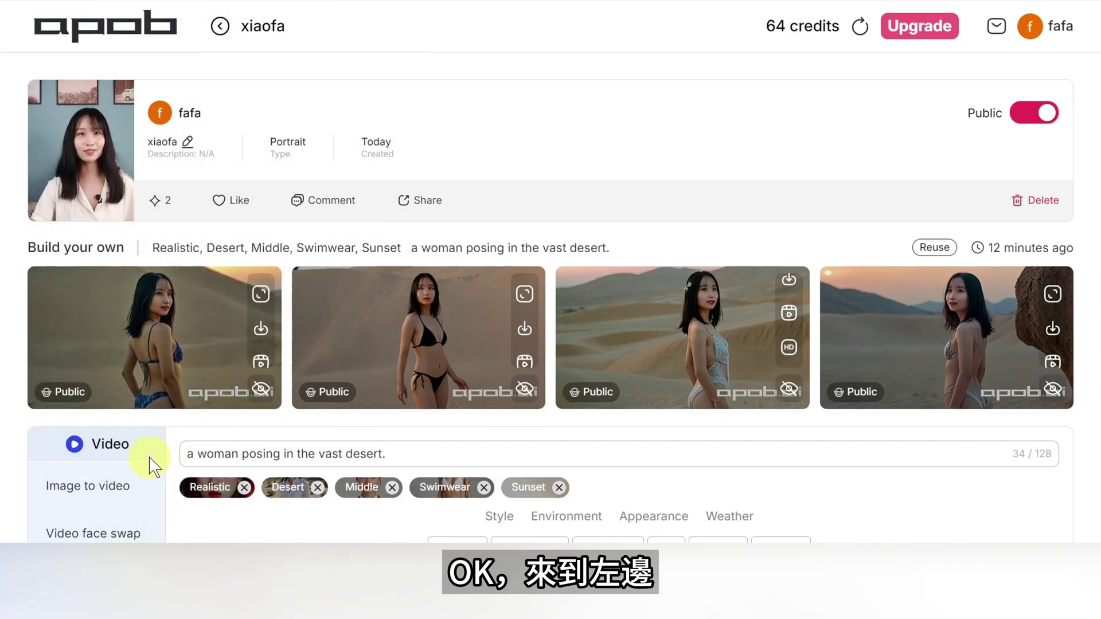
Switch to apob, open Expert image mode and enter the prompt "a woman in a black leather jacket and sunglasses,standing by the graffiti wall.".
{"action": "scroll", "coordinate": [151, 464], "scroll_direction": "down", "scroll_amount": 6}
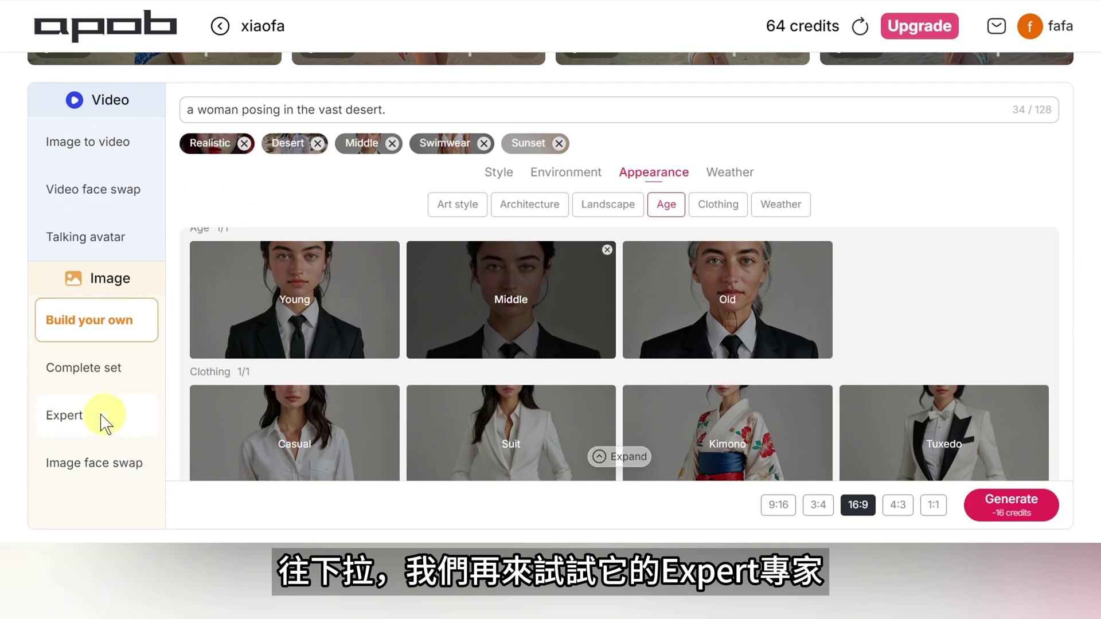
{"action": "left_click", "coordinate": [144, 419]}
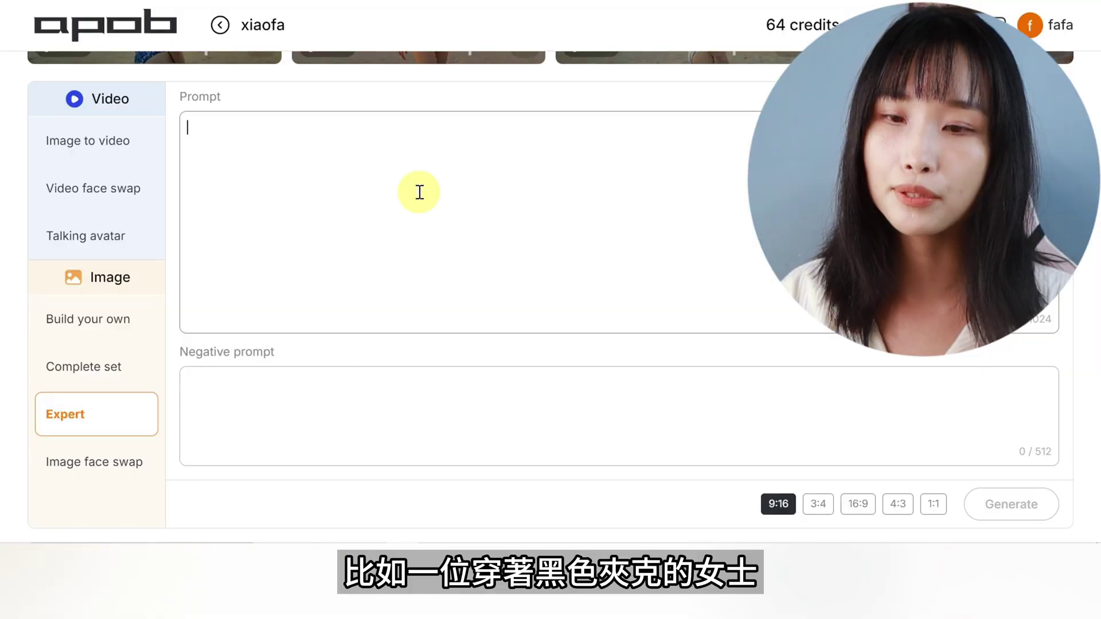
{"action": "type", "text": "a woman in"}
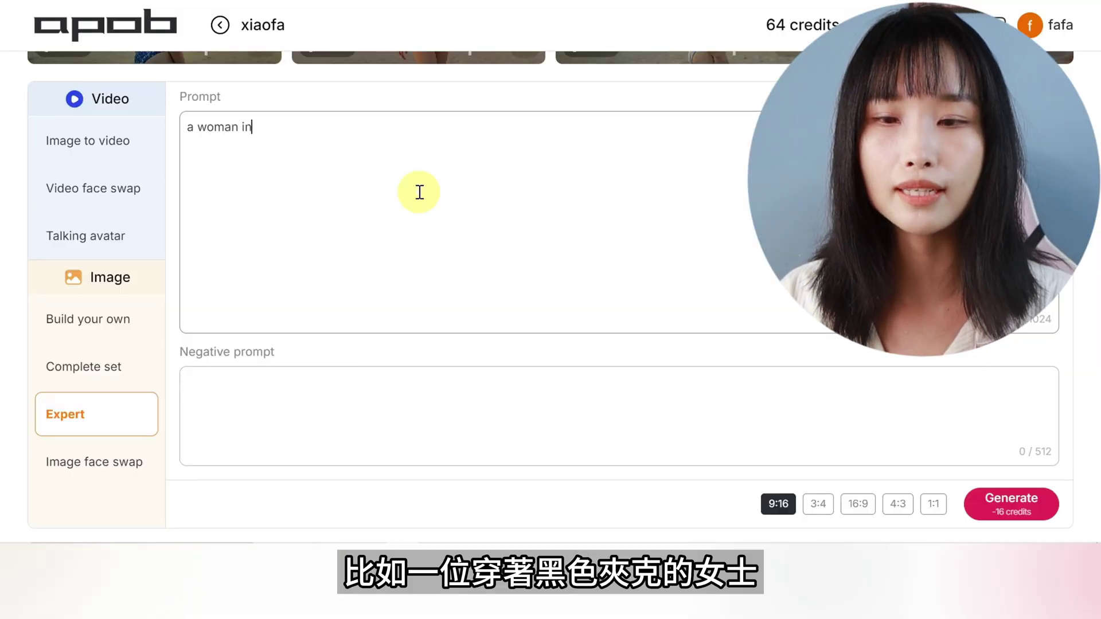
{"action": "type", "text": " a black leather jacket "}
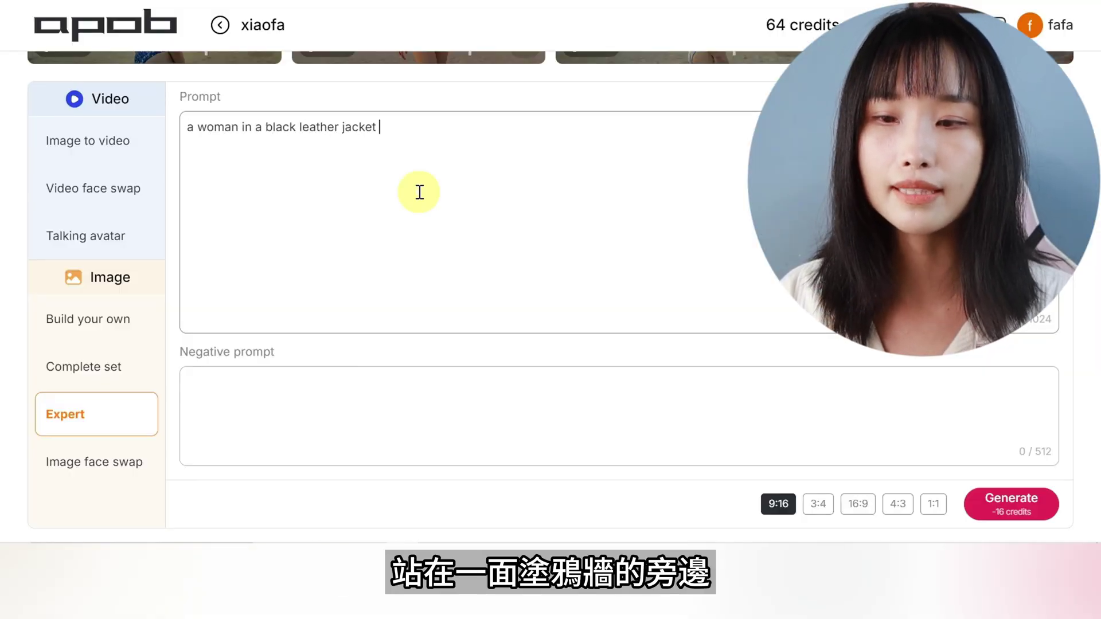
{"action": "type", "text": "and sunglasses"}
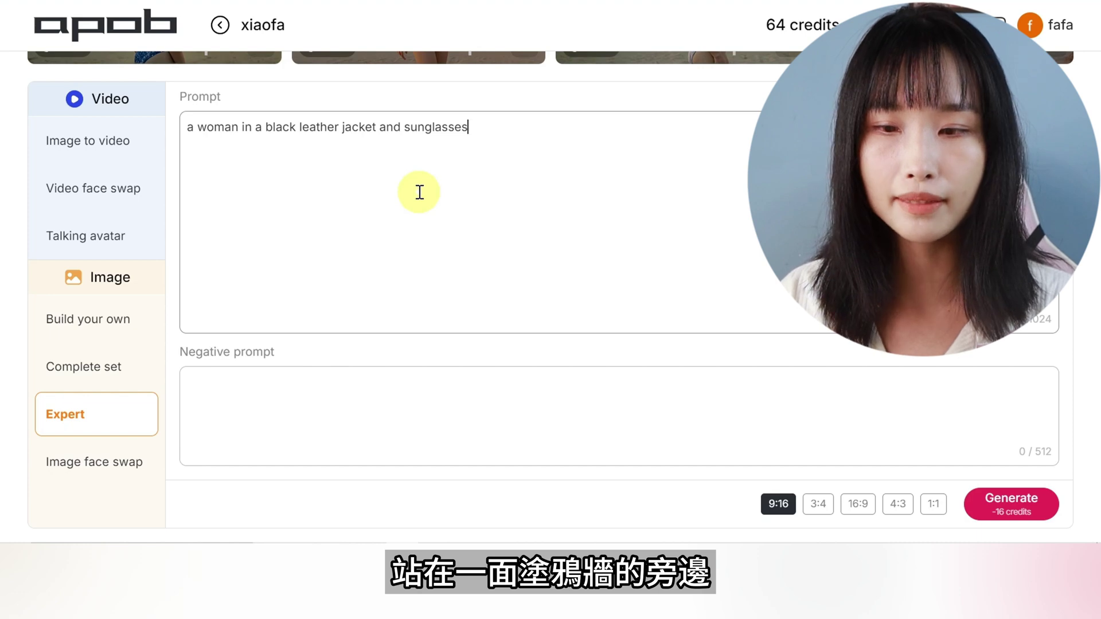
{"action": "type", "text": ",standing by the "}
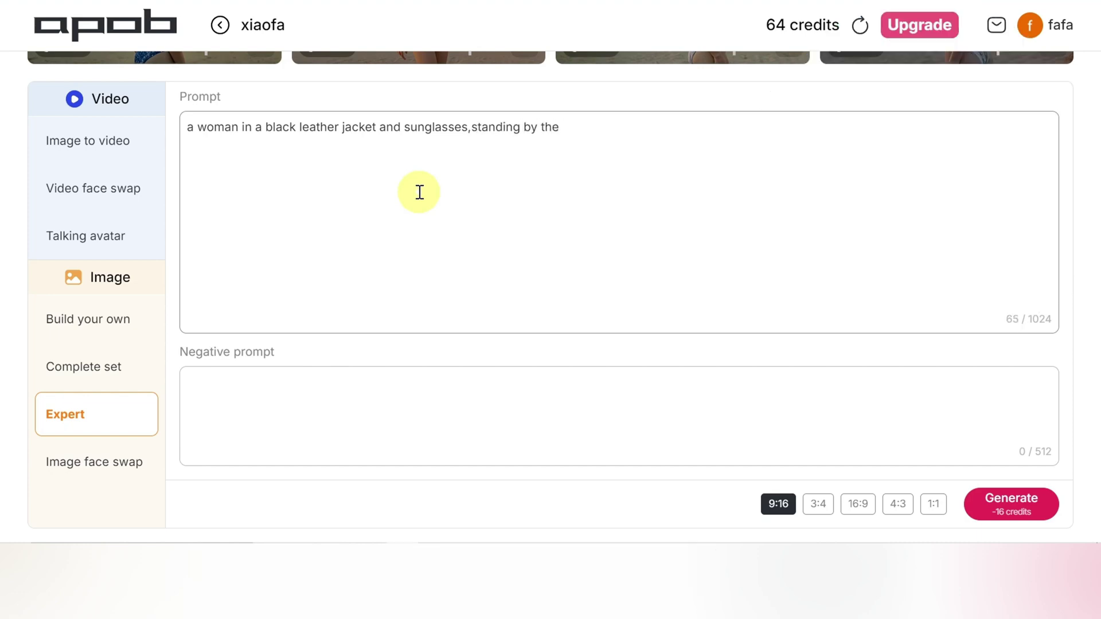
{"action": "type", "text": "graffiti wall."}
Enter the negative prompt "blur background,bad hands,missing fingers,extra fingers,three hands,three legs,bad arms,fused face," and generate the images.
{"action": "left_click", "coordinate": [477, 390]}
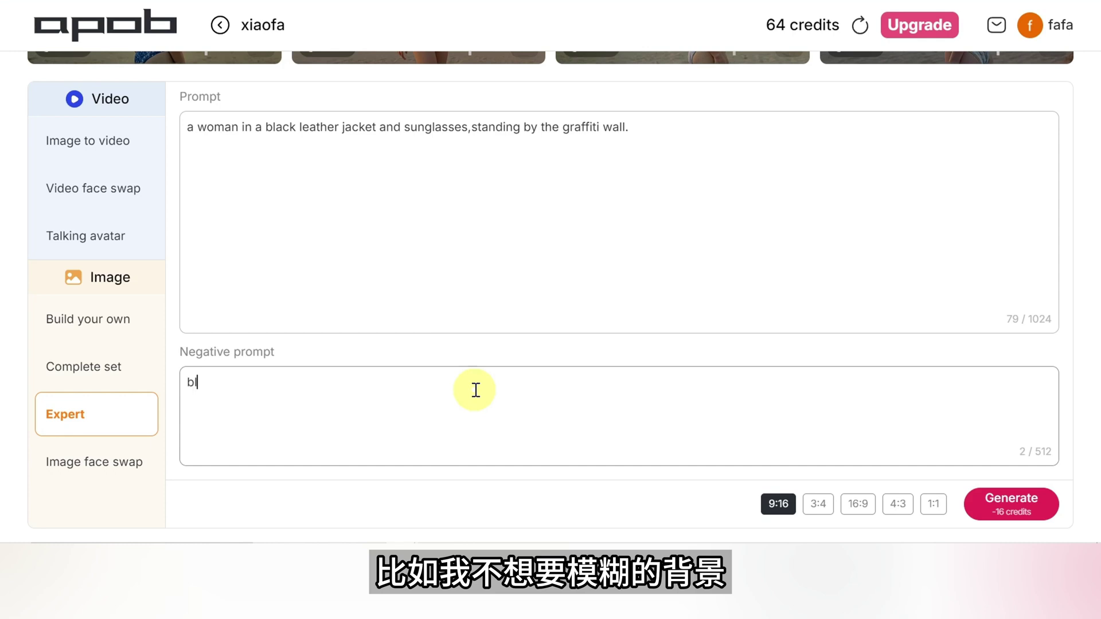
{"action": "type", "text": "blur backg"}
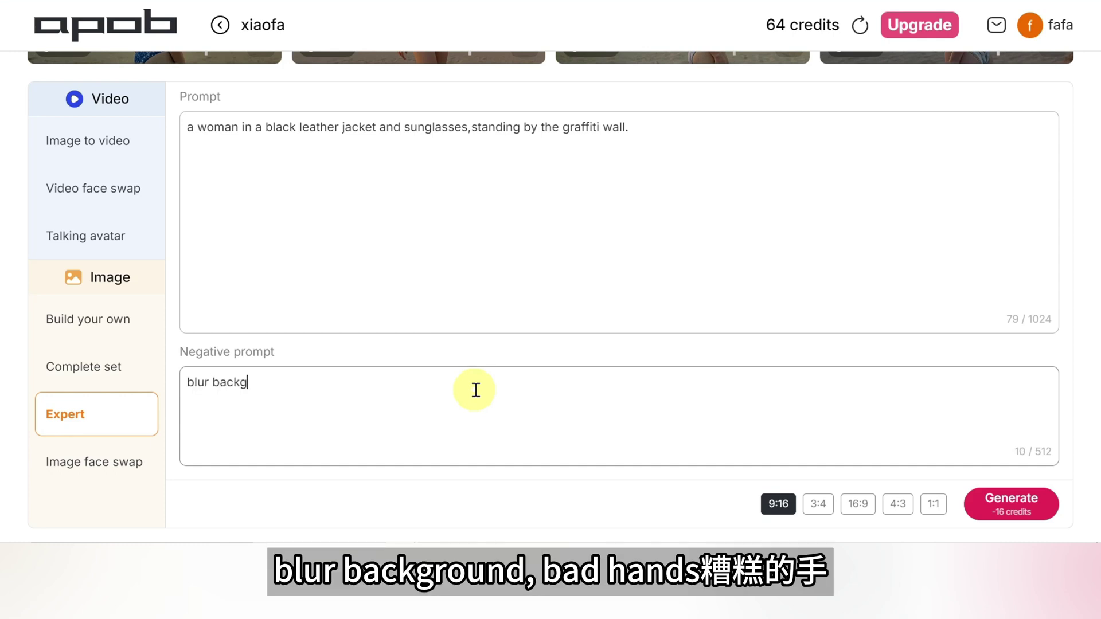
{"action": "type", "text": "round,bad hands"}
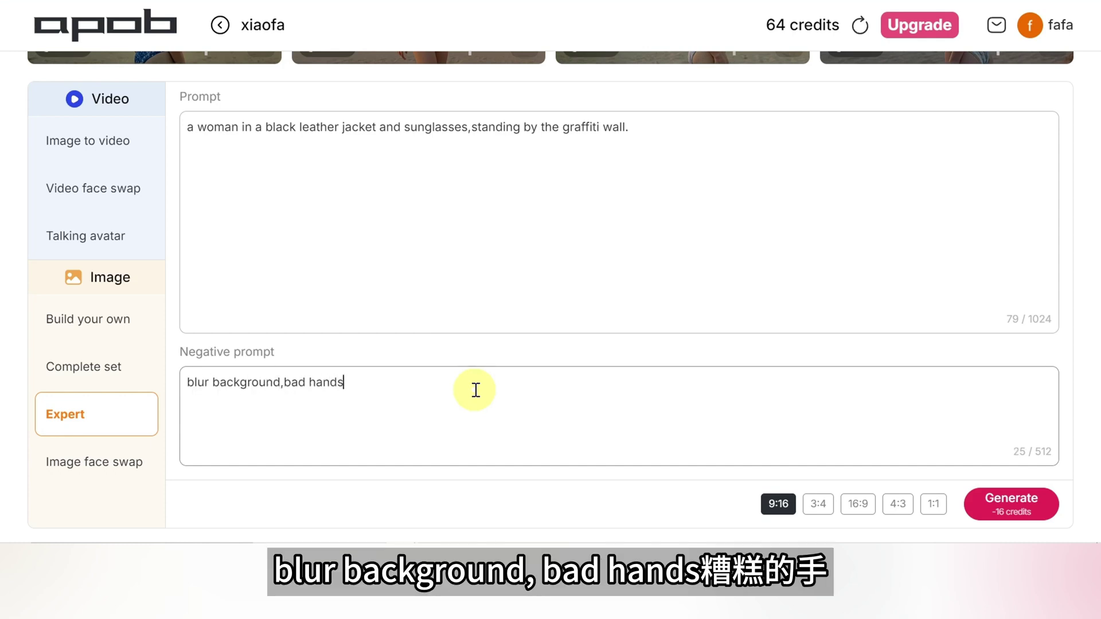
{"action": "type", "text": ",missing fing"}
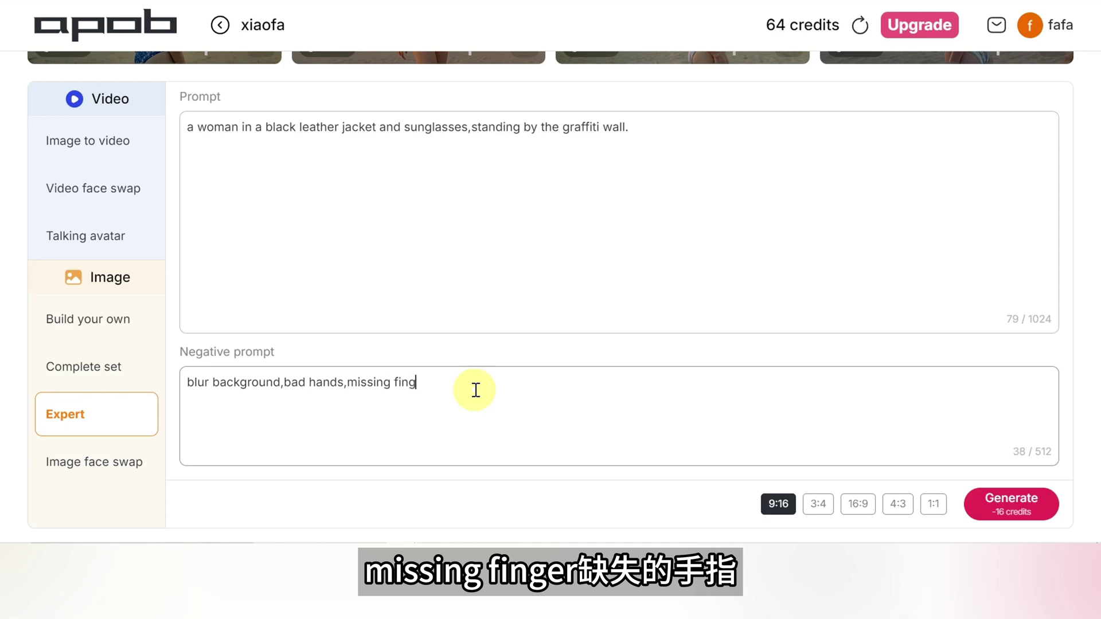
{"action": "type", "text": "ers,extra"}
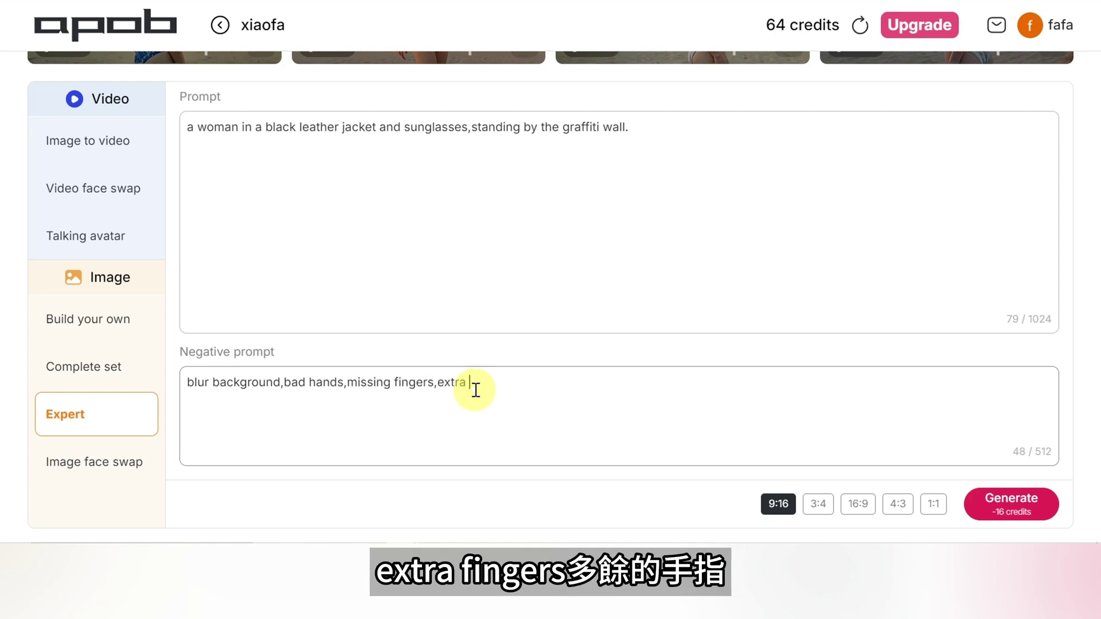
{"action": "type", "text": " fingers,three ha"}
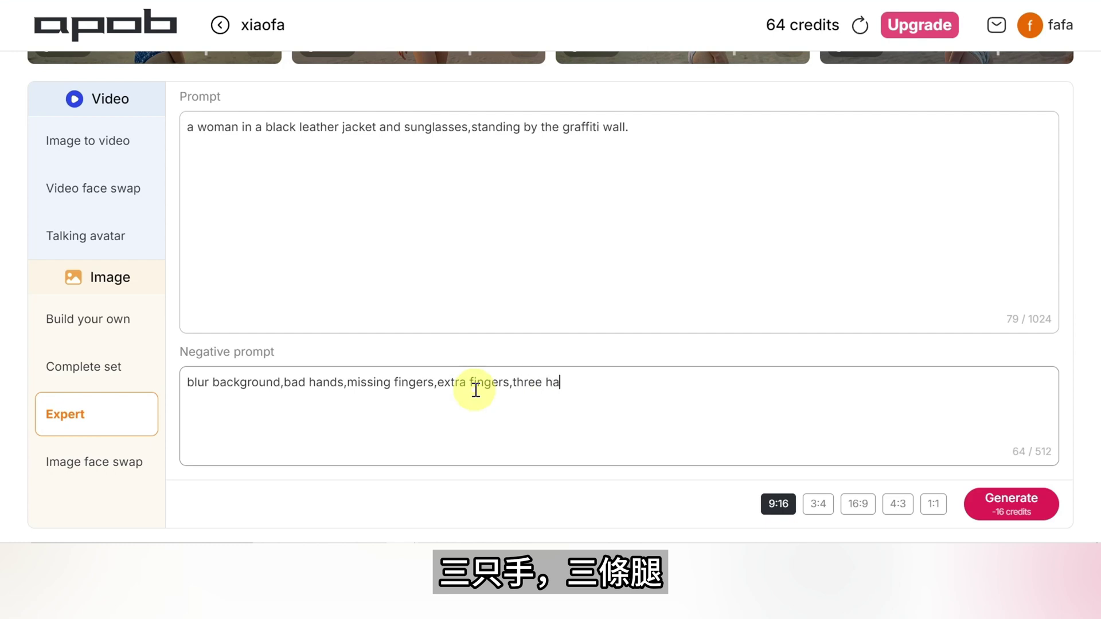
{"action": "type", "text": "nds,three legs,bad "}
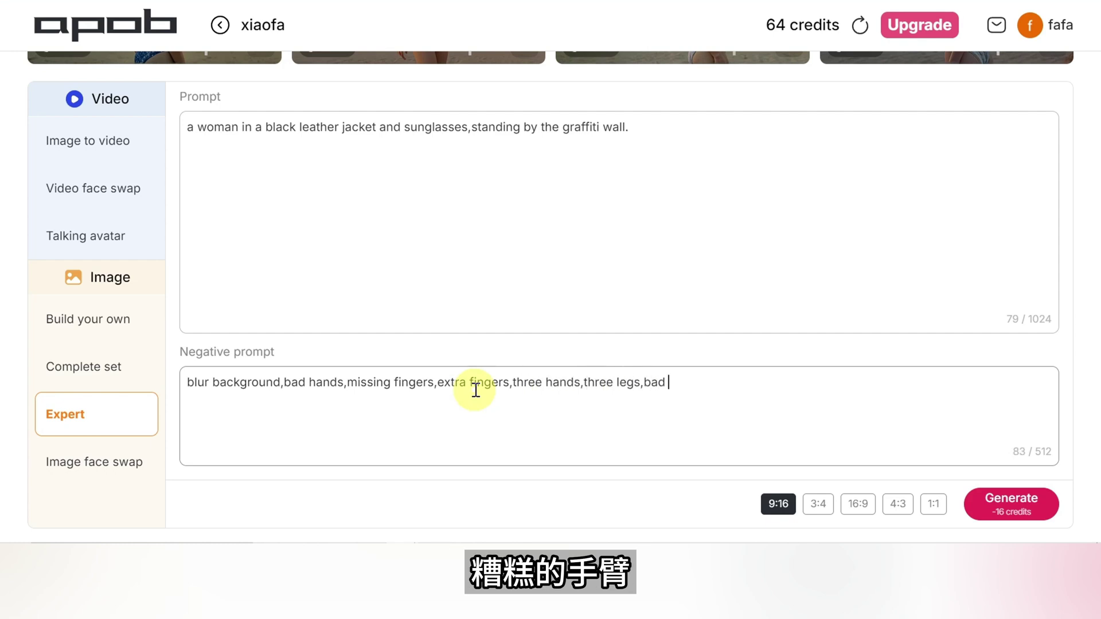
{"action": "type", "text": "arms,fused face,"}
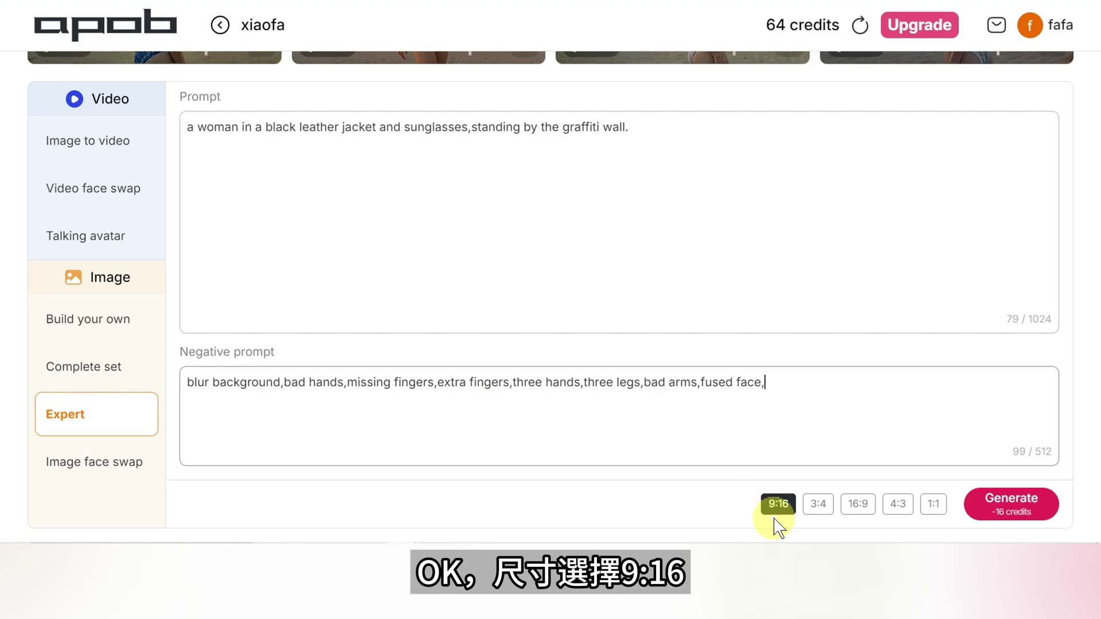
{"action": "left_click", "coordinate": [1003, 513]}
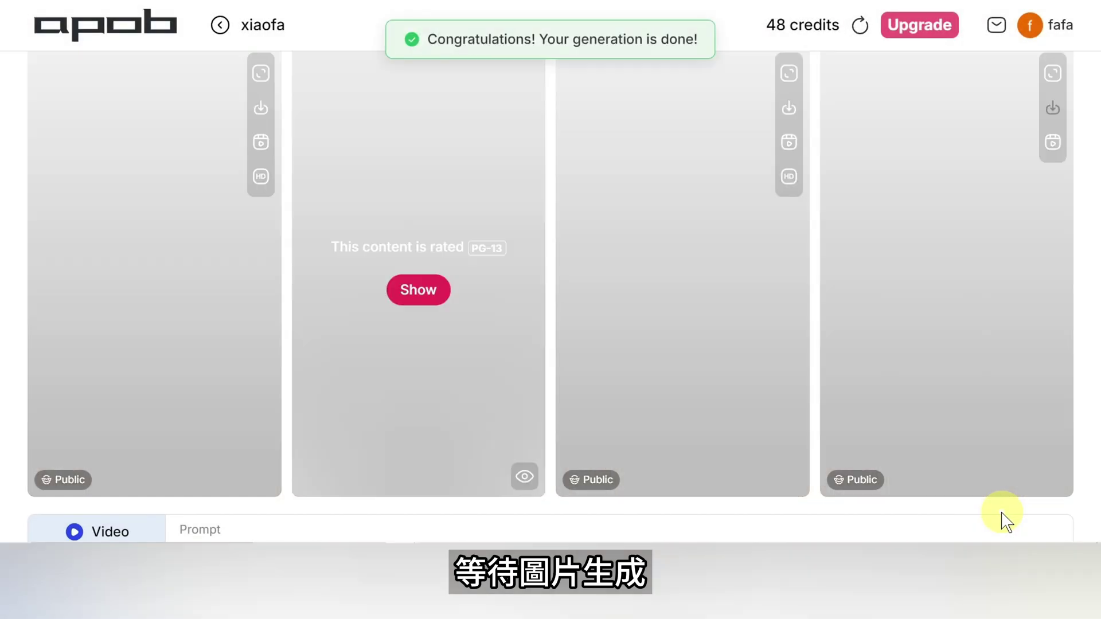
Reveal the hidden PG-13 image in the generated graffiti wall set and hide it again.
{"action": "left_click", "coordinate": [425, 296]}
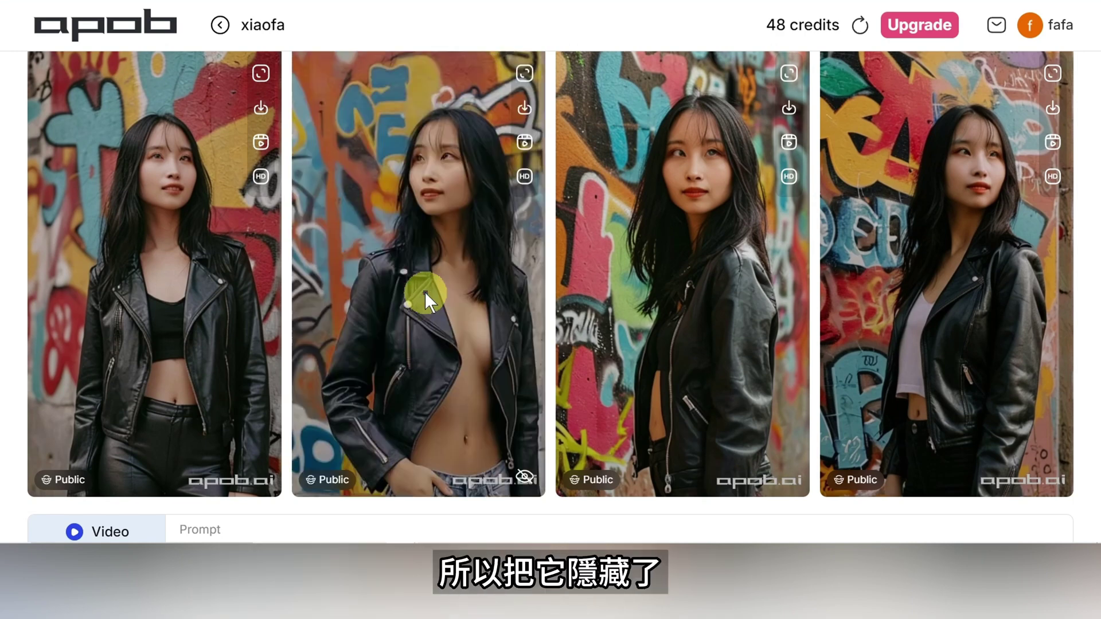
{"action": "left_click", "coordinate": [524, 477]}
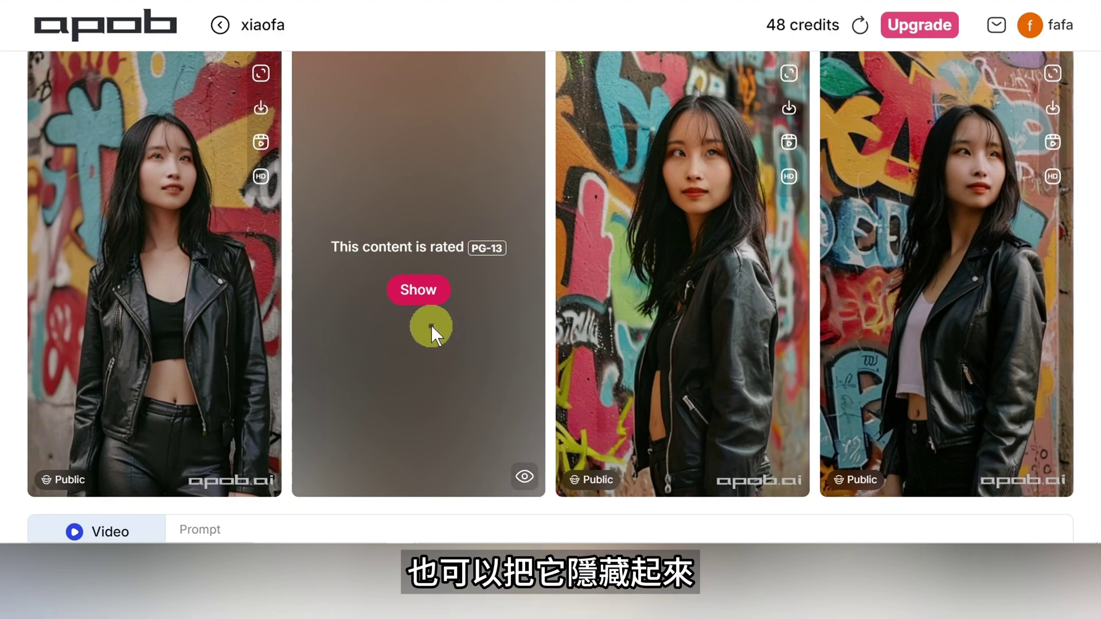
Upscale the first graffiti wall image in the Expert set to high definition for 16 credits.
{"action": "scroll", "coordinate": [769, 427], "scroll_direction": "up", "scroll_amount": 1}
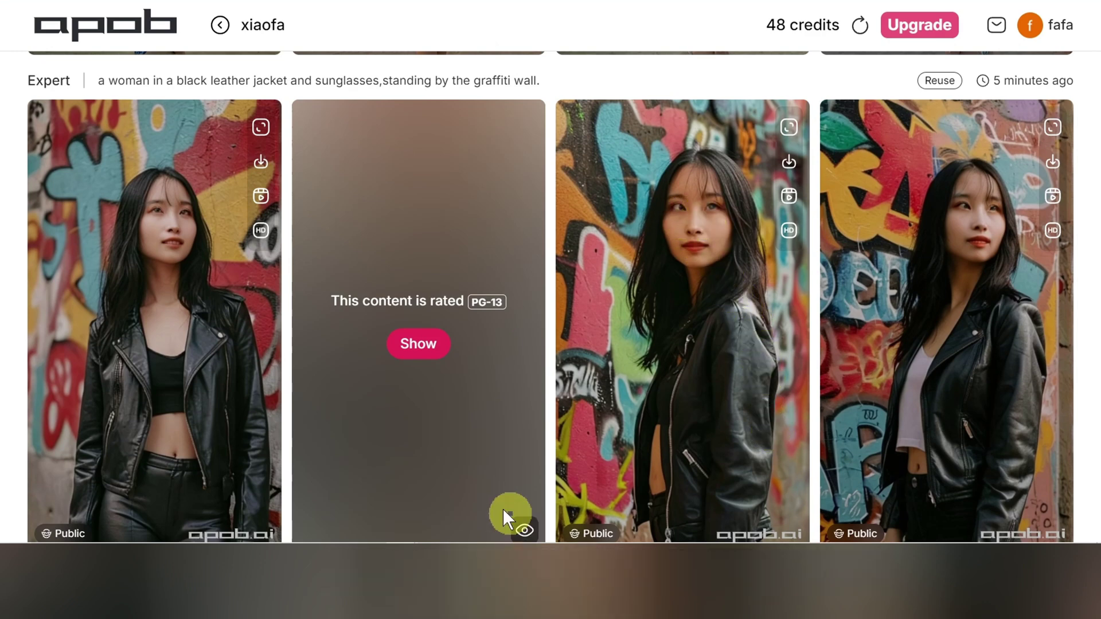
{"action": "left_click", "coordinate": [260, 233]}
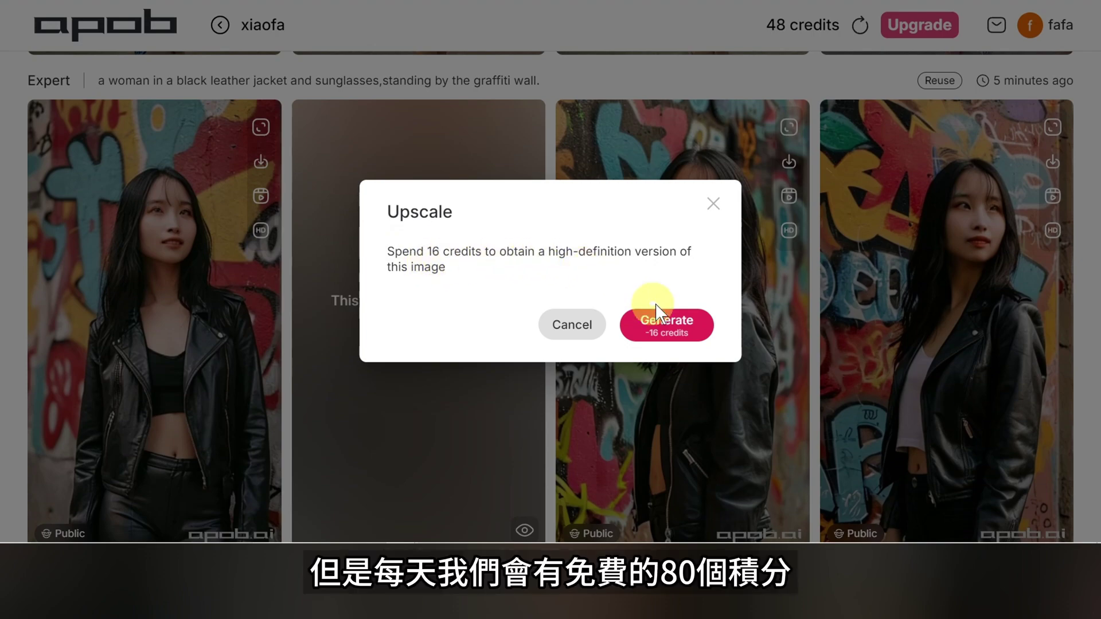
{"action": "left_click", "coordinate": [669, 319]}
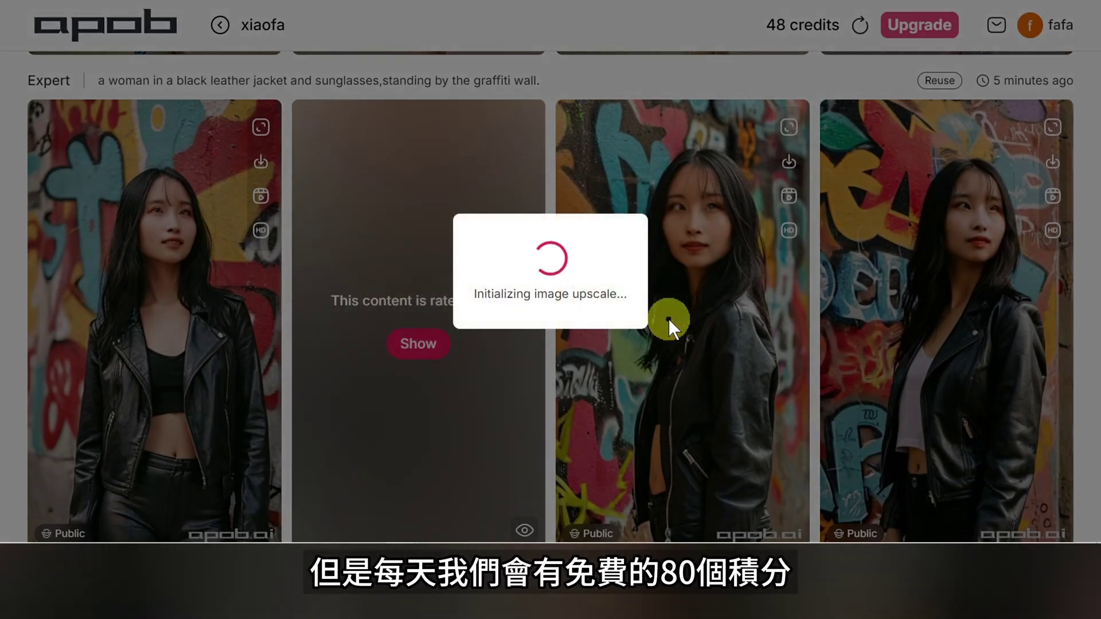
Upscale the third desert image in the Build your own set to high definition for 16 credits.
{"action": "scroll", "coordinate": [677, 347], "scroll_direction": "up", "scroll_amount": 3}
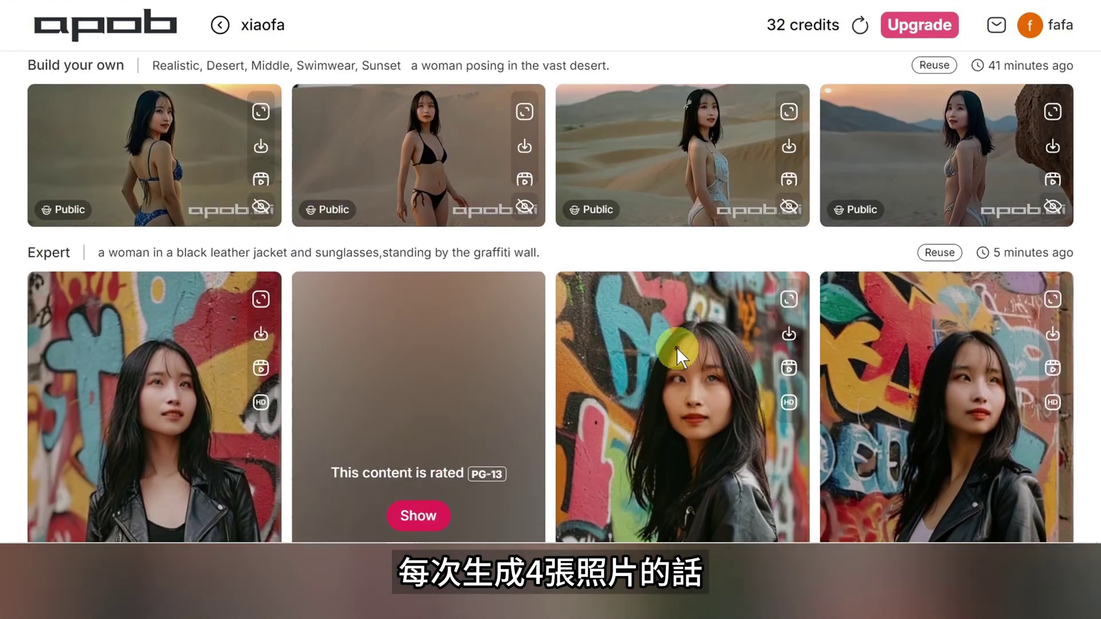
{"action": "scroll", "coordinate": [677, 347], "scroll_direction": "up", "scroll_amount": 3}
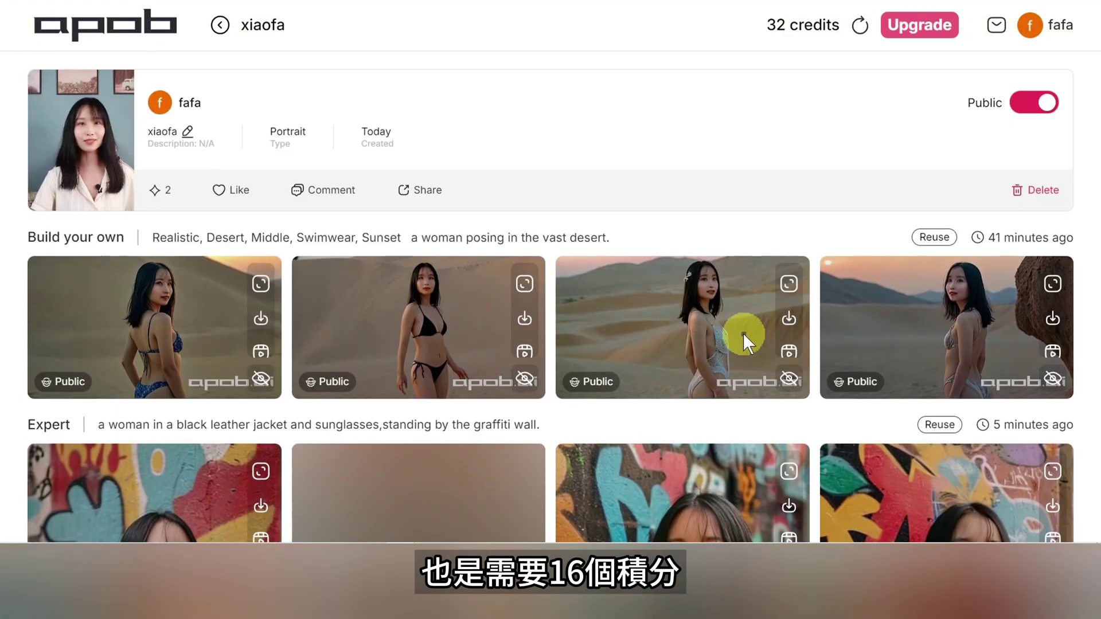
{"action": "scroll", "coordinate": [789, 330], "scroll_direction": "down", "scroll_amount": 2}
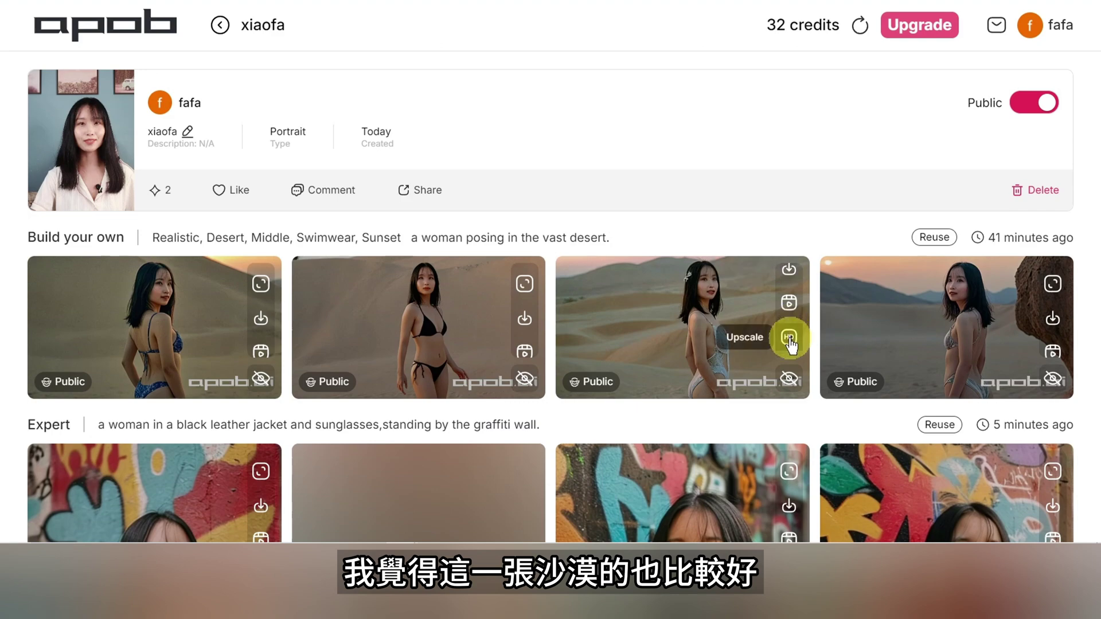
{"action": "left_click", "coordinate": [790, 339]}
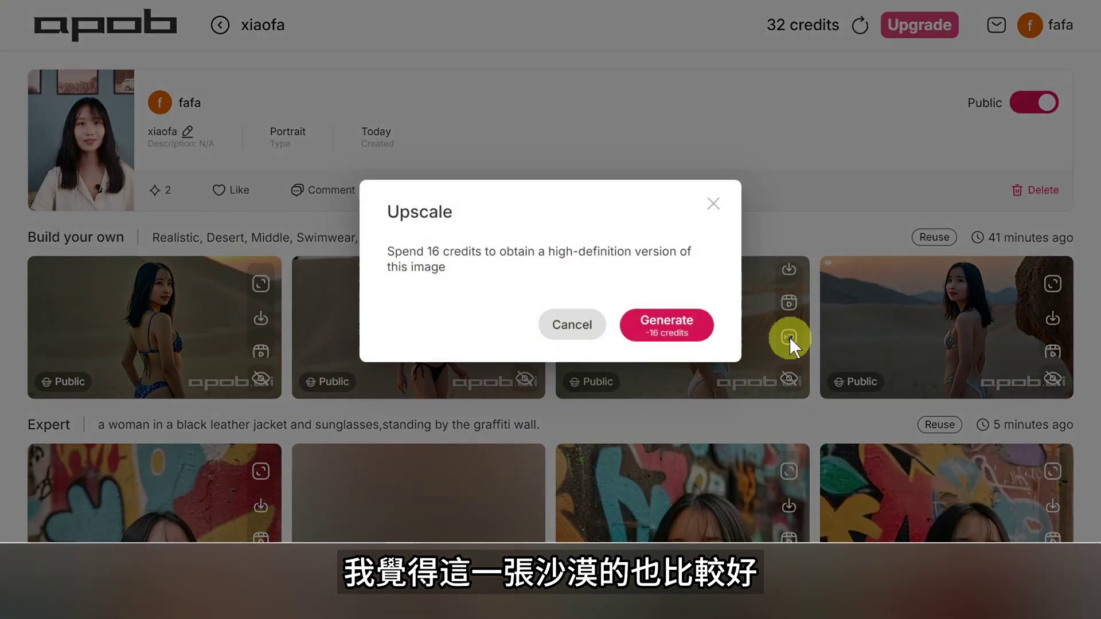
{"action": "left_click", "coordinate": [674, 327]}
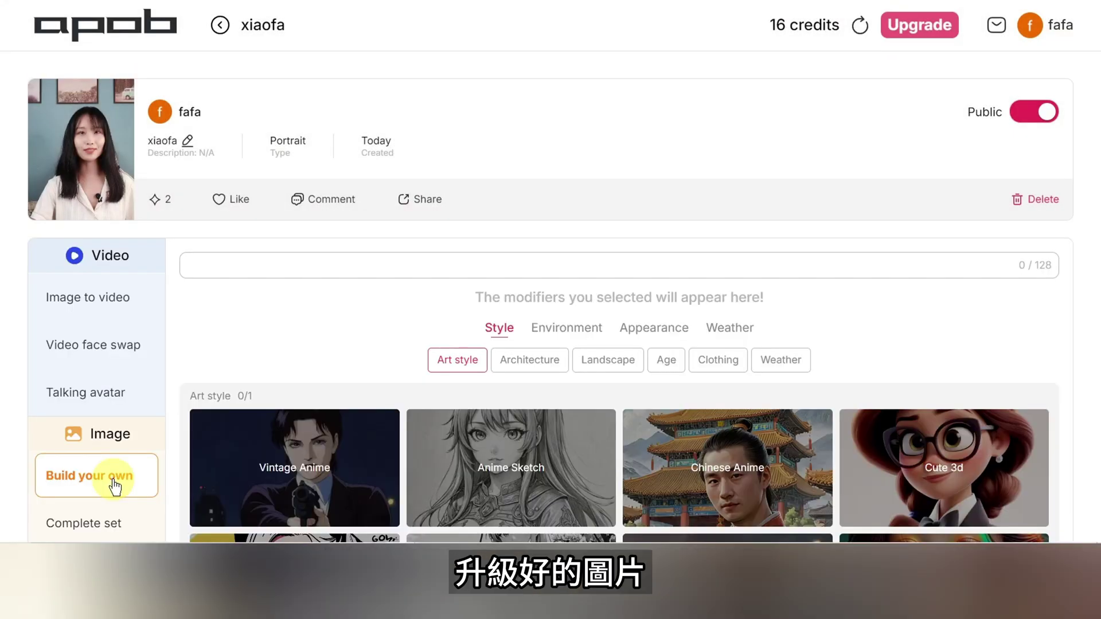
Open the upscaled graffiti wall image from the contents in the account's generation history.
{"action": "left_click", "coordinate": [120, 33]}
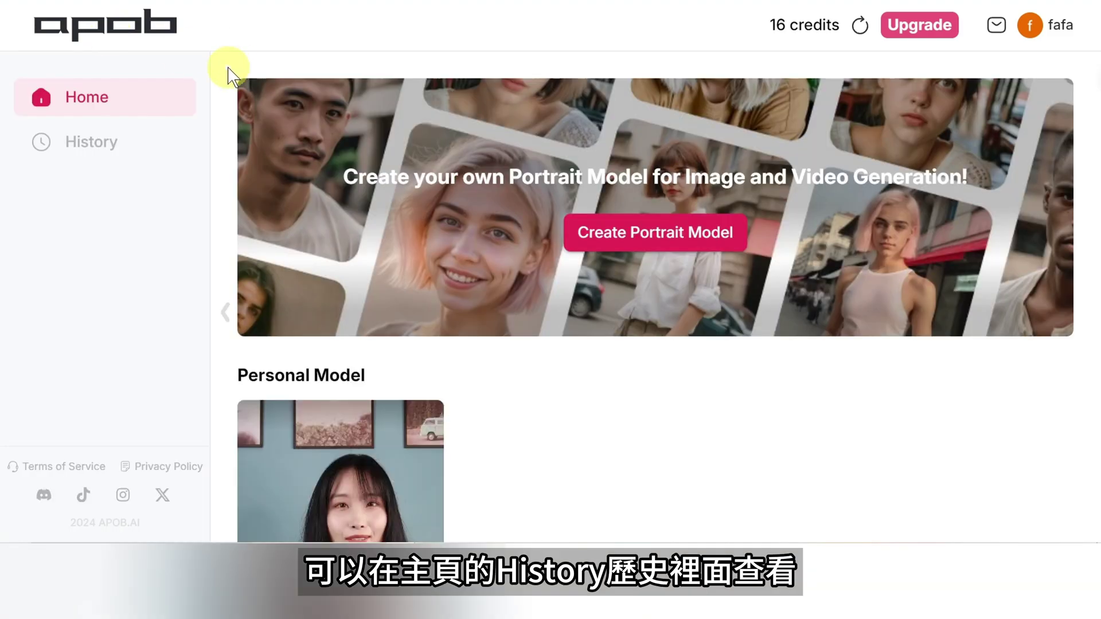
{"action": "left_click", "coordinate": [105, 152]}
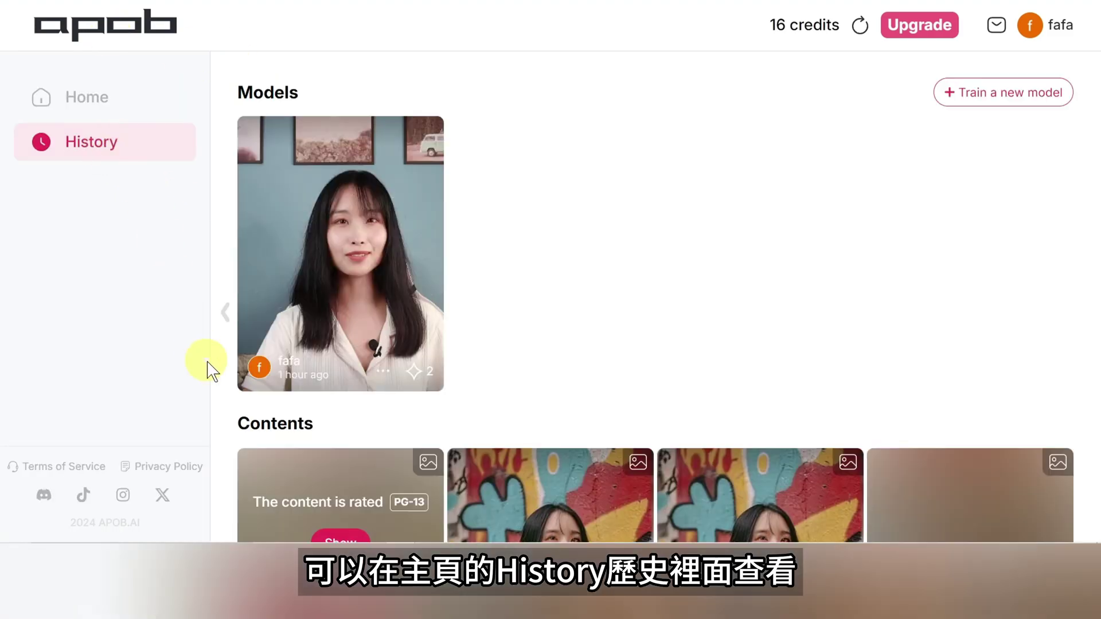
{"action": "scroll", "coordinate": [479, 411], "scroll_direction": "down", "scroll_amount": 2}
{"action": "left_click", "coordinate": [479, 411]}
{"action": "left_click", "coordinate": [290, 331]}
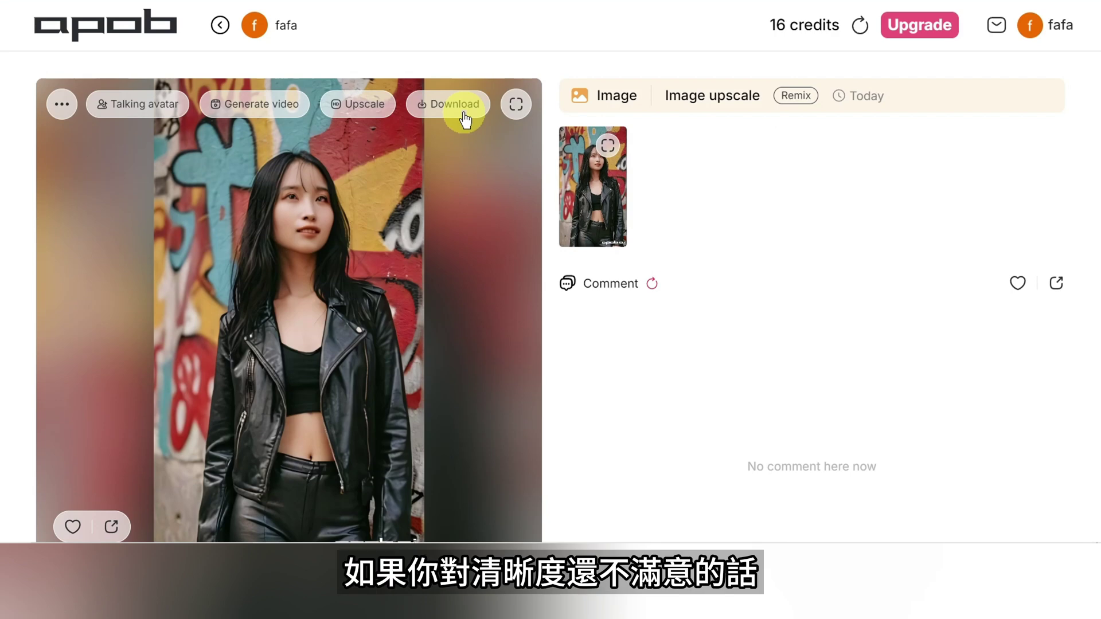
{"action": "left_click", "coordinate": [382, 109]}
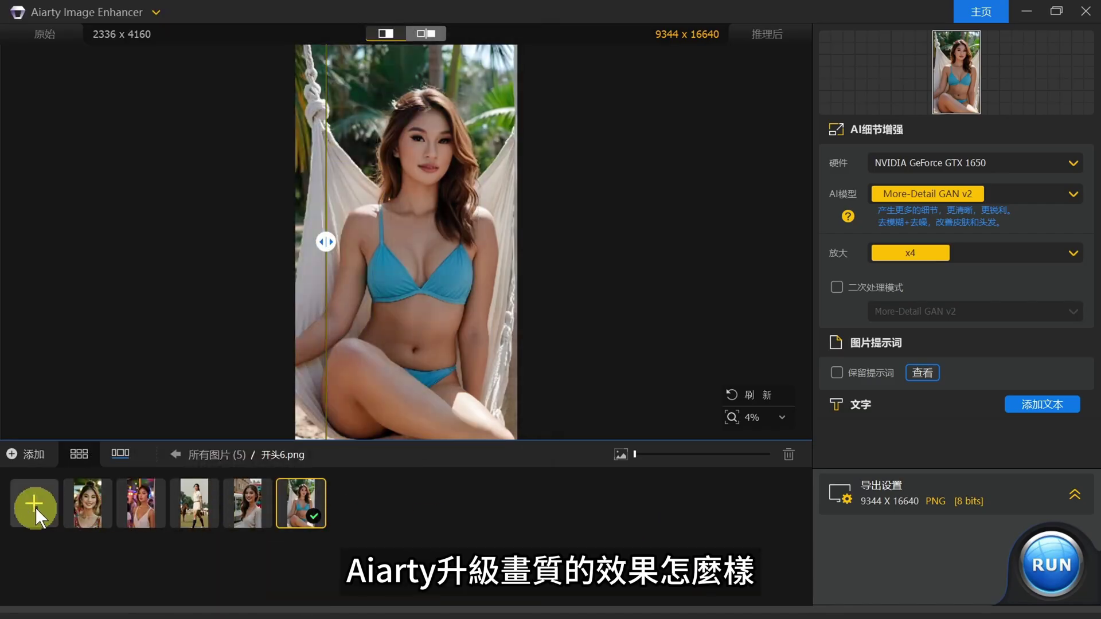
Switch to Aiarty Image Enhancer, add 模特11.png, enhance it with the Smooth Diff v2 model and compare it with the original.
{"action": "left_click", "coordinate": [36, 507]}
{"action": "left_click", "coordinate": [223, 172]}
{"action": "left_click", "coordinate": [403, 386]}
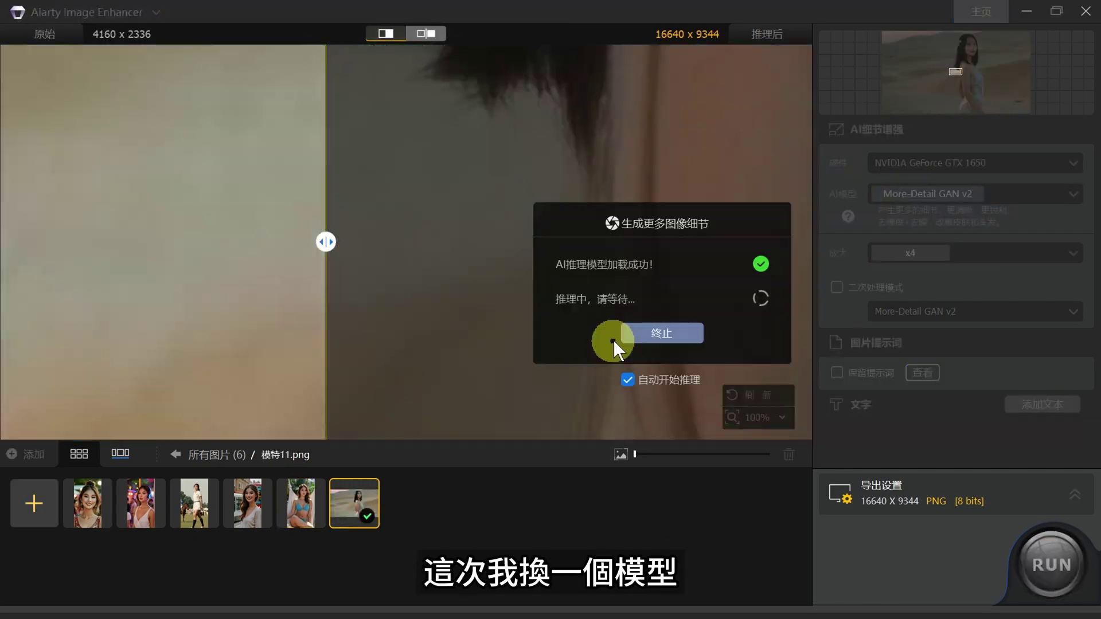
{"action": "left_click", "coordinate": [646, 332]}
{"action": "left_click", "coordinate": [968, 191]}
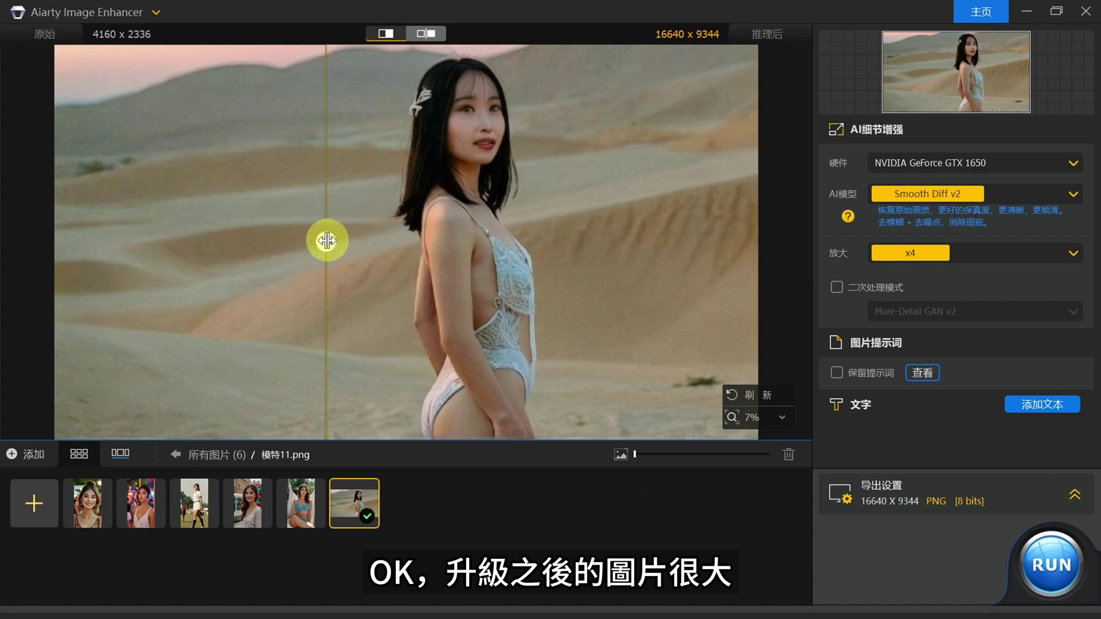
{"action": "left_click_drag", "start_coordinate": [327, 240], "coordinate": [287, 230]}
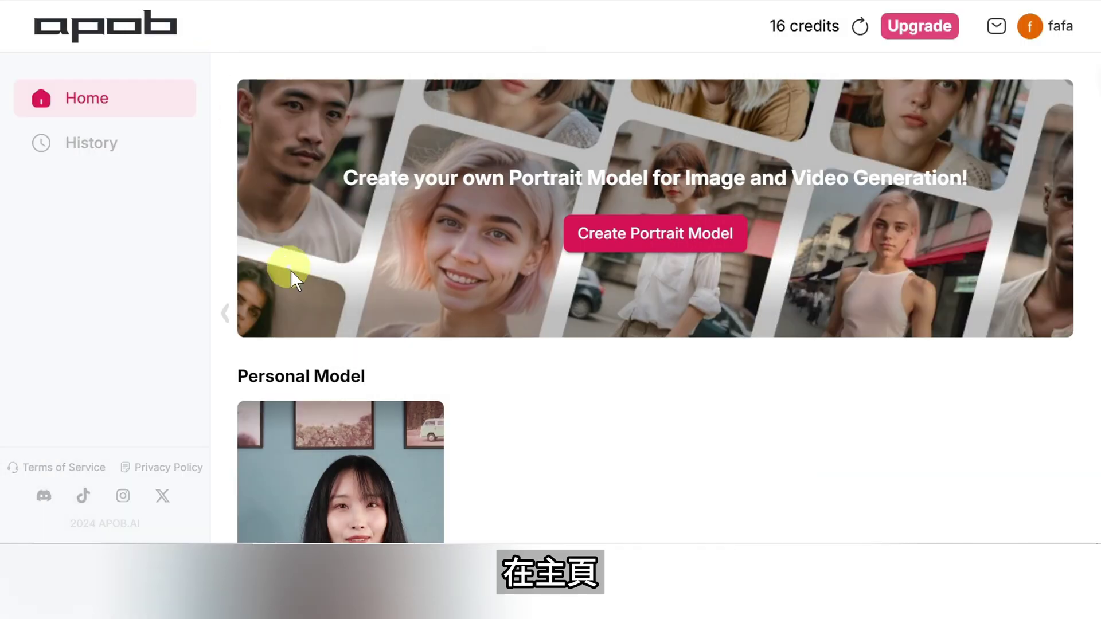
Switch to apob and open the Complete set image generator of the personal portrait model.
{"action": "scroll", "coordinate": [427, 392], "scroll_direction": "down", "scroll_amount": 3}
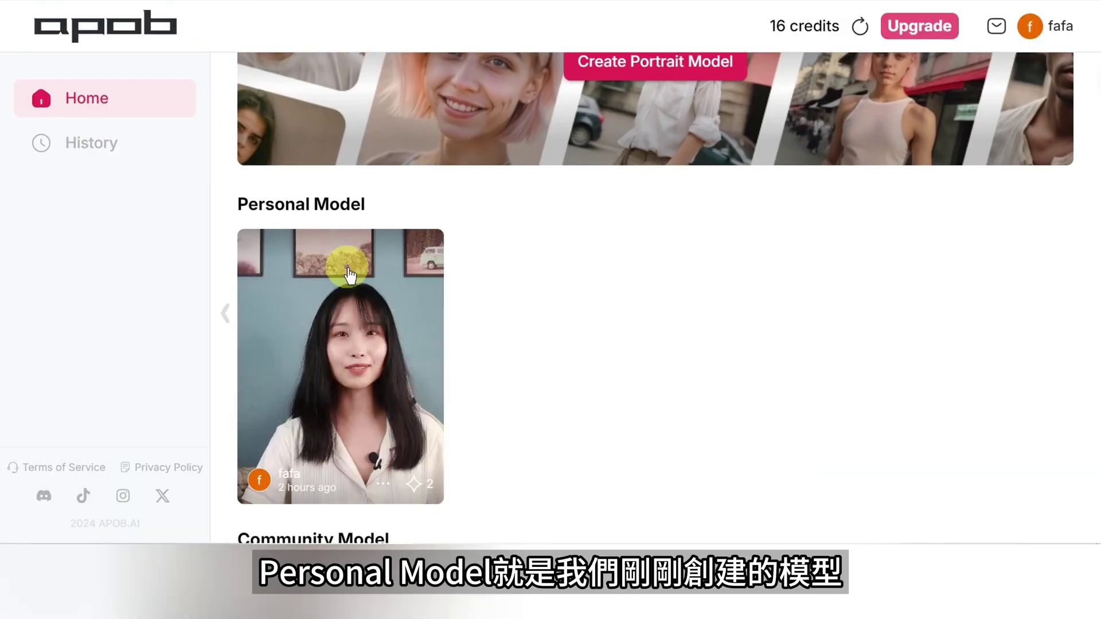
{"action": "left_click", "coordinate": [362, 292]}
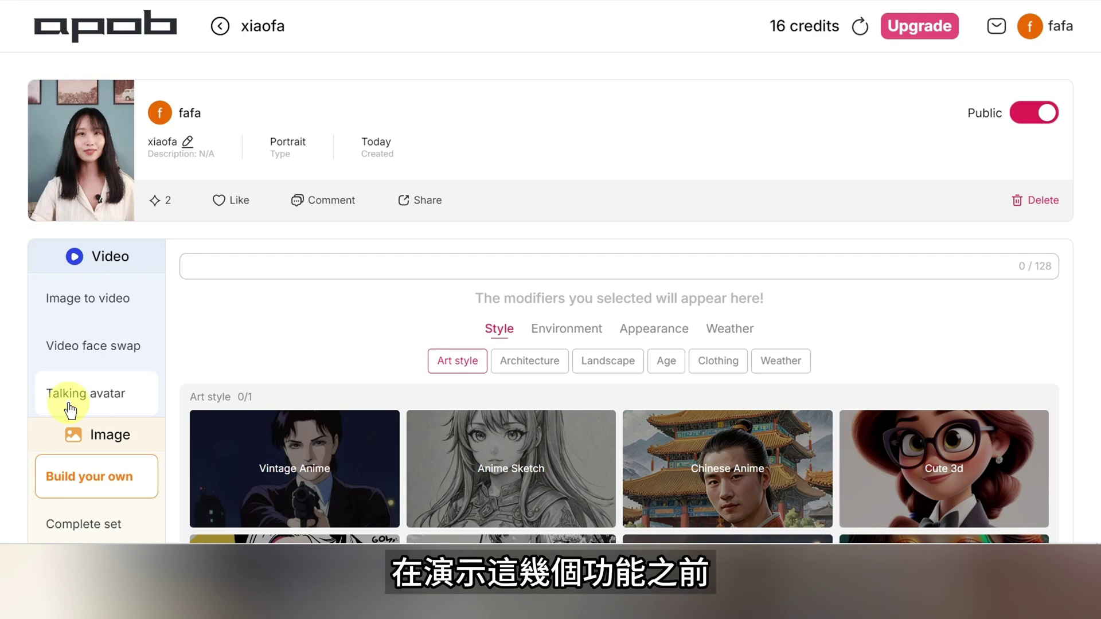
{"action": "scroll", "coordinate": [69, 409], "scroll_direction": "down", "scroll_amount": 3}
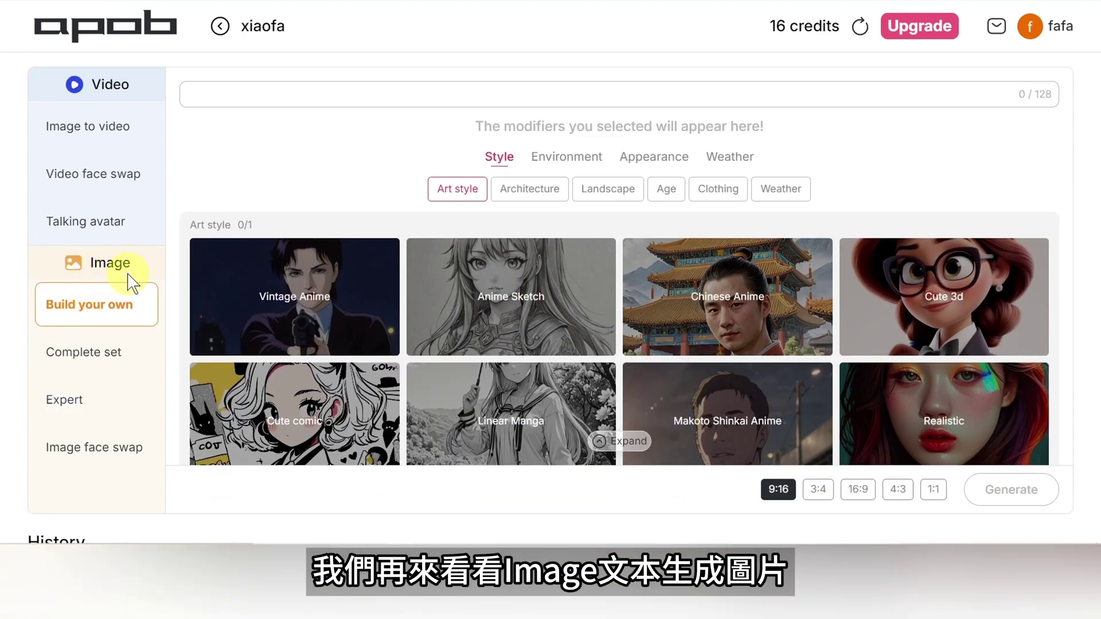
{"action": "left_click", "coordinate": [132, 367]}
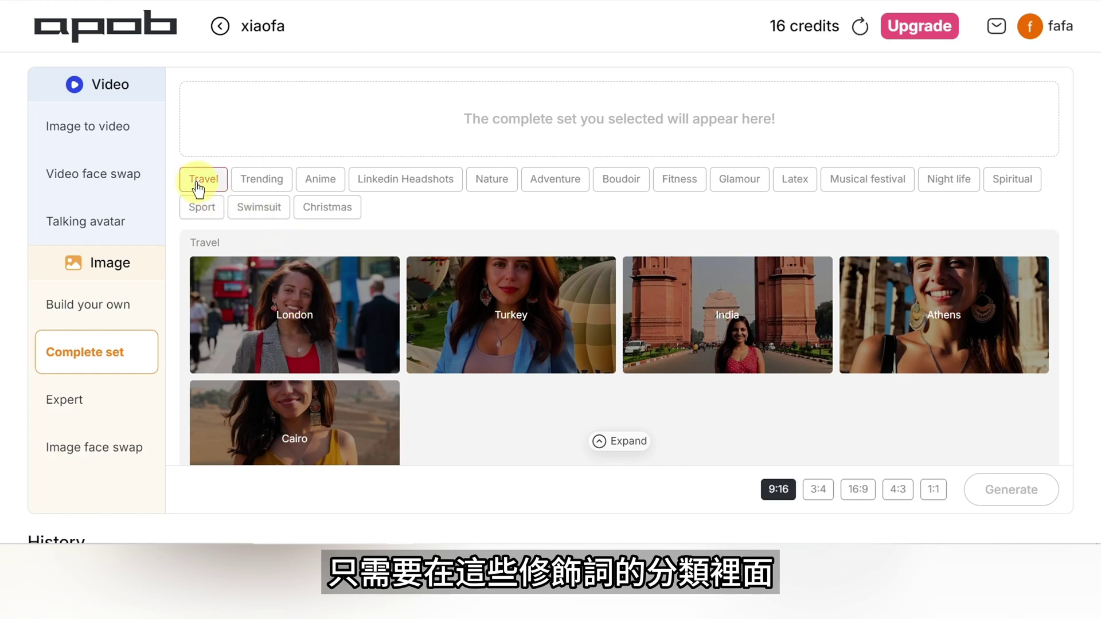
Browse the preset image styles in the complete set categories from Trending through Swimsuit.
{"action": "left_click", "coordinate": [267, 182]}
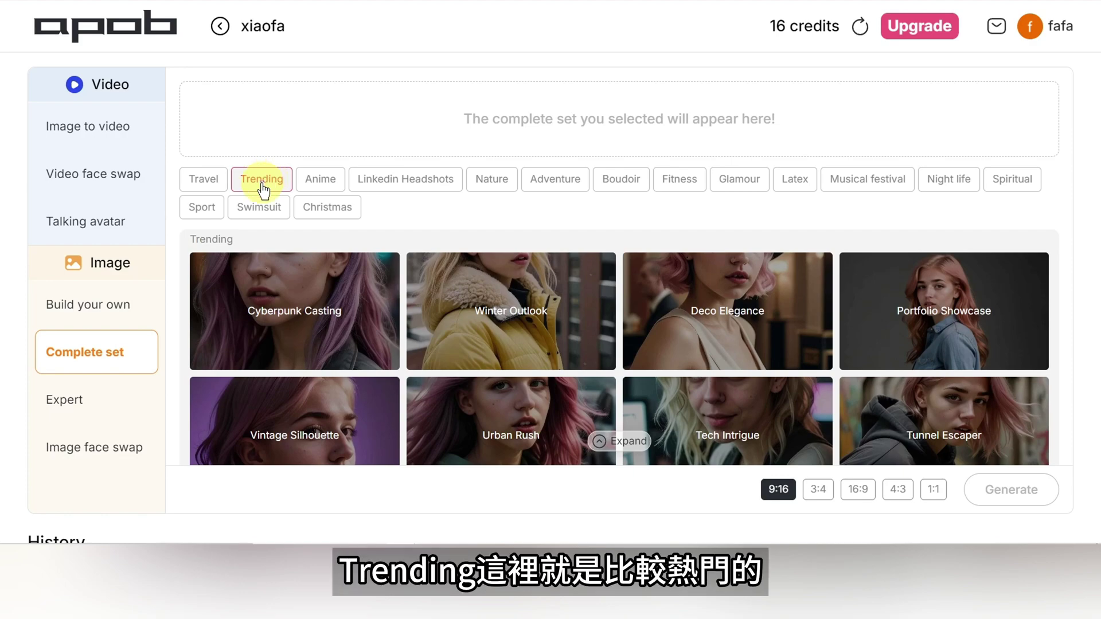
{"action": "scroll", "coordinate": [394, 309], "scroll_direction": "down", "scroll_amount": 5}
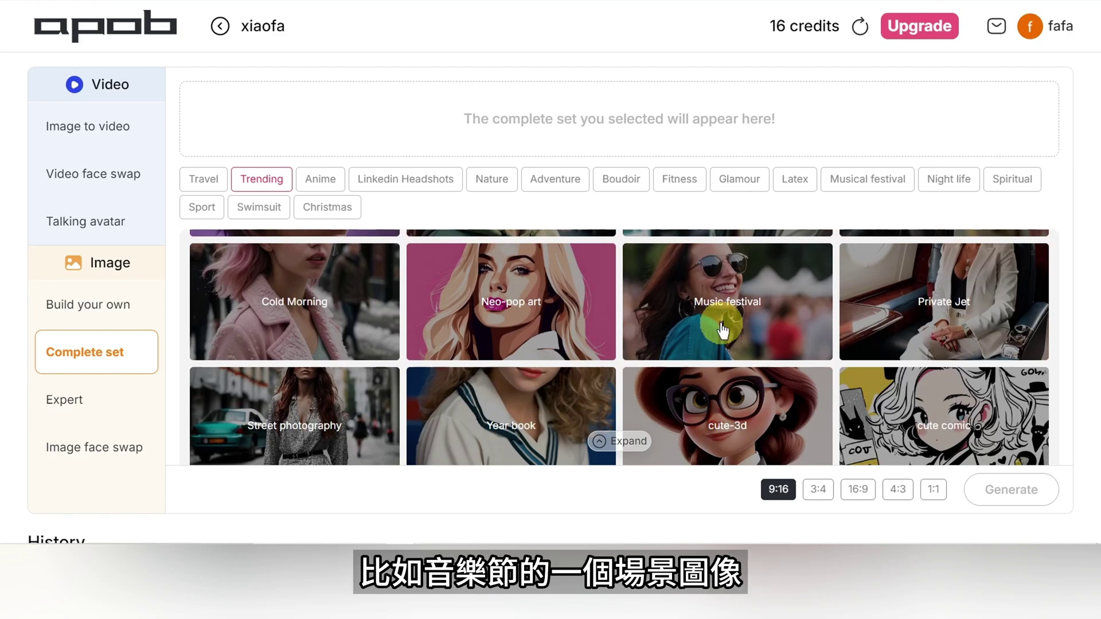
{"action": "scroll", "coordinate": [723, 330], "scroll_direction": "down", "scroll_amount": 6}
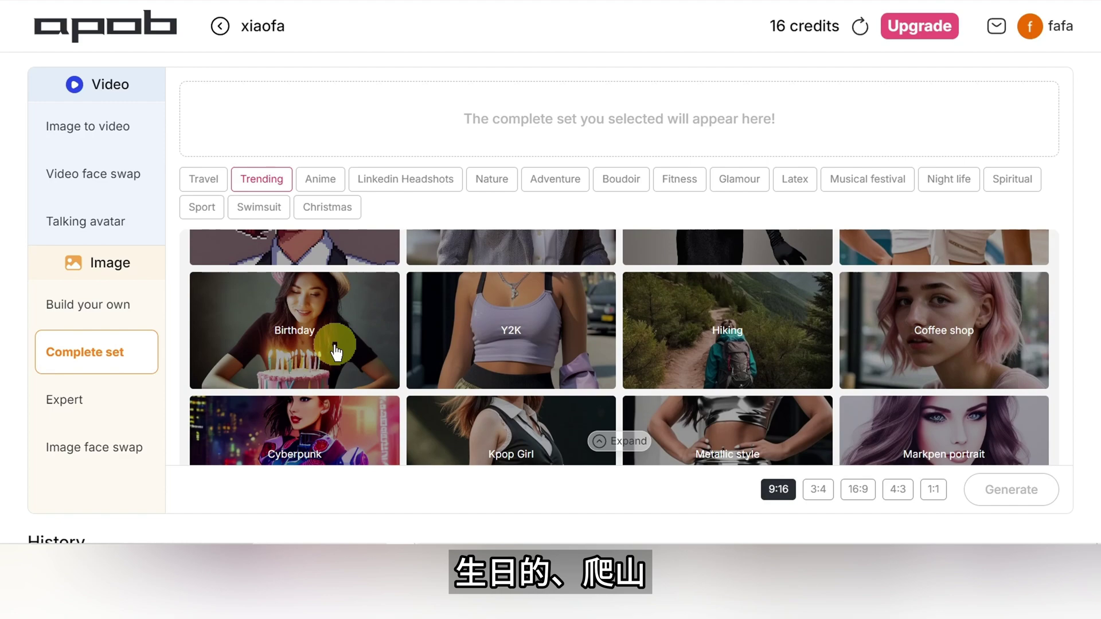
{"action": "scroll", "coordinate": [918, 373], "scroll_direction": "down", "scroll_amount": 5}
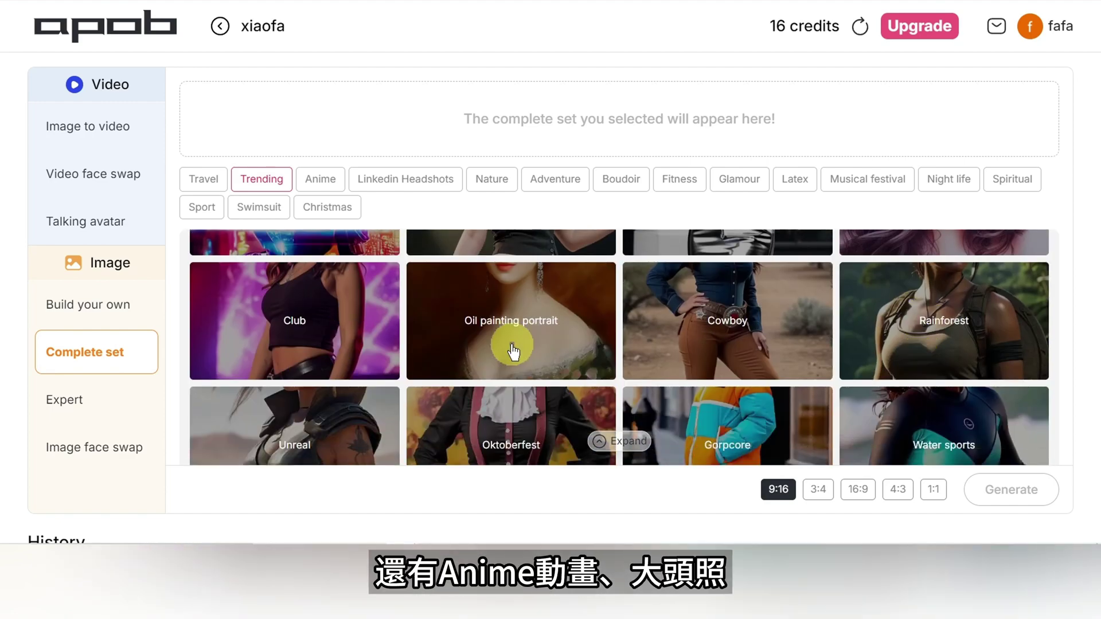
{"action": "scroll", "coordinate": [430, 286], "scroll_direction": "down", "scroll_amount": 4}
{"action": "left_click", "coordinate": [312, 183]}
{"action": "left_click", "coordinate": [401, 184]}
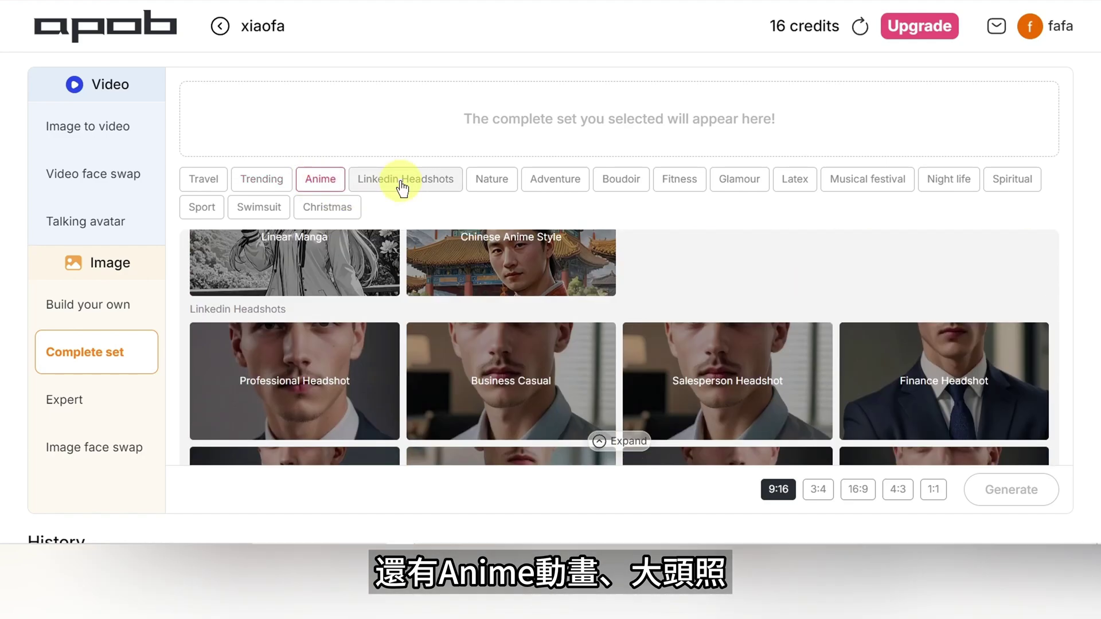
{"action": "left_click", "coordinate": [487, 184]}
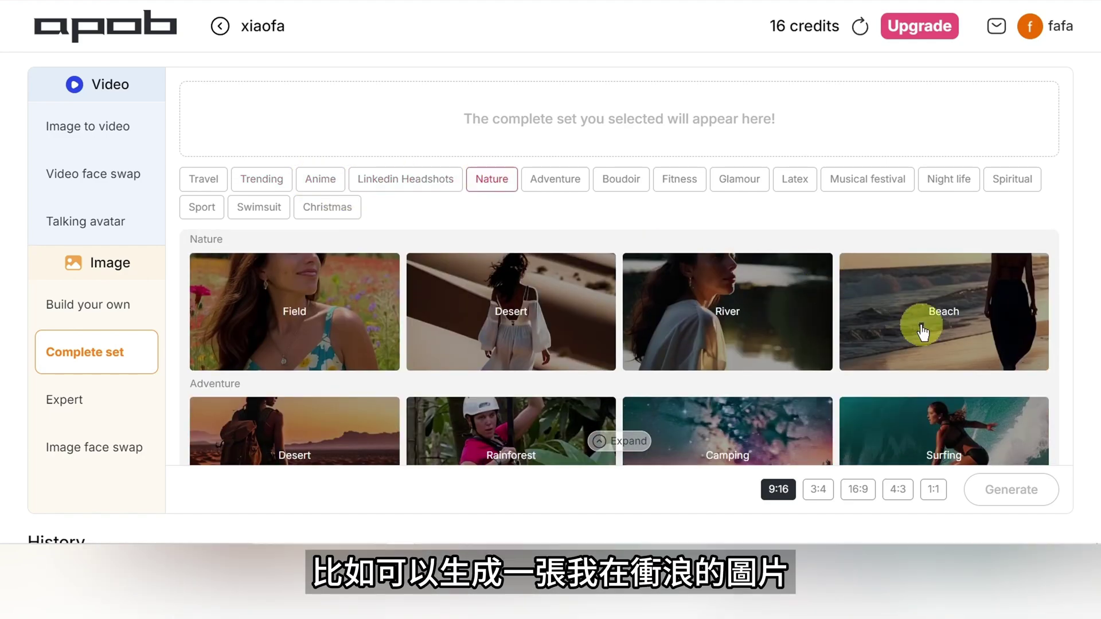
{"action": "scroll", "coordinate": [940, 344], "scroll_direction": "down", "scroll_amount": 3}
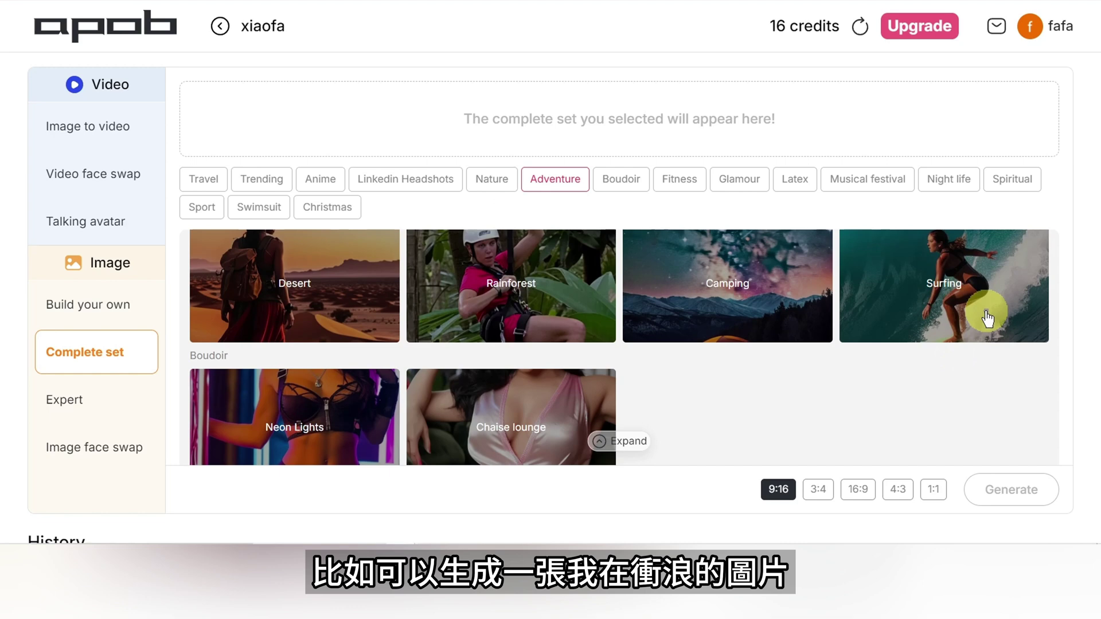
{"action": "left_click", "coordinate": [621, 190]}
{"action": "left_click", "coordinate": [667, 184]}
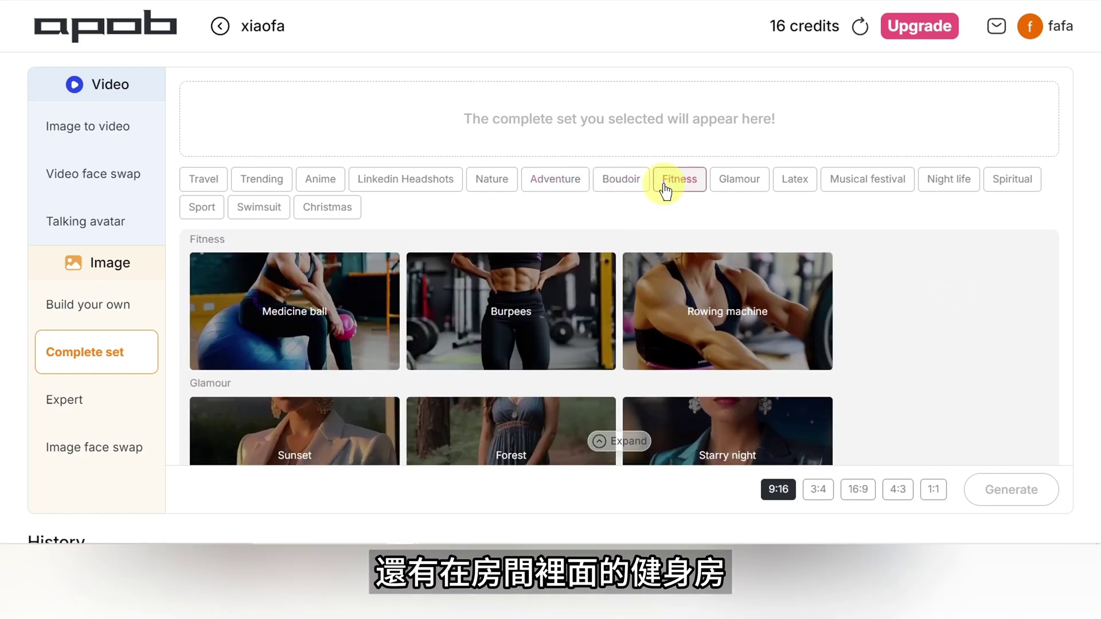
{"action": "left_click", "coordinate": [732, 188]}
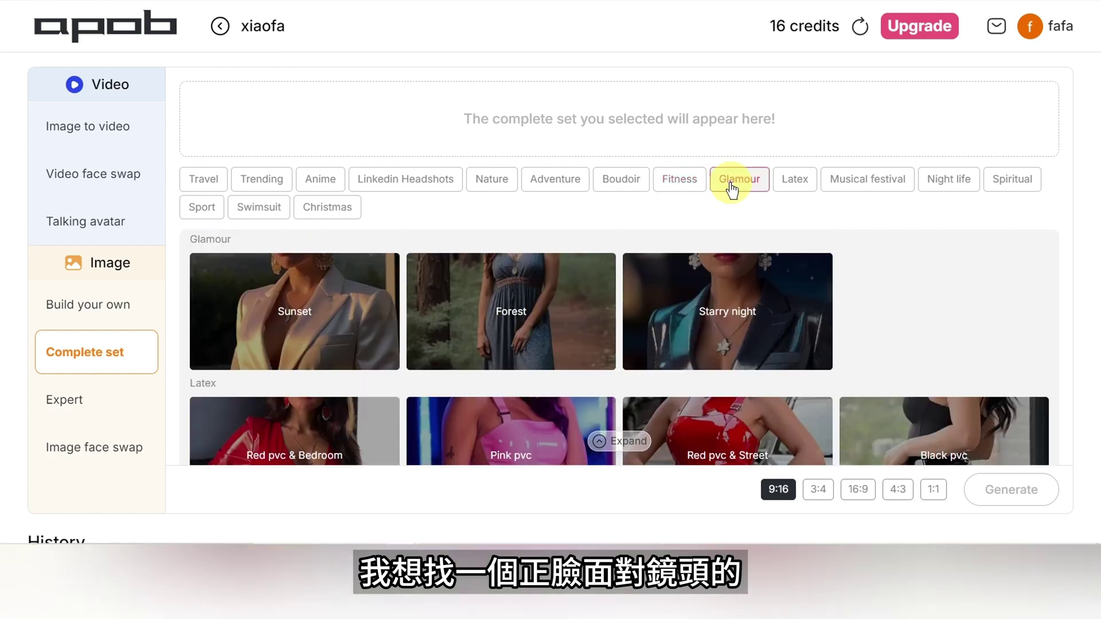
{"action": "left_click", "coordinate": [792, 191]}
{"action": "left_click", "coordinate": [849, 196]}
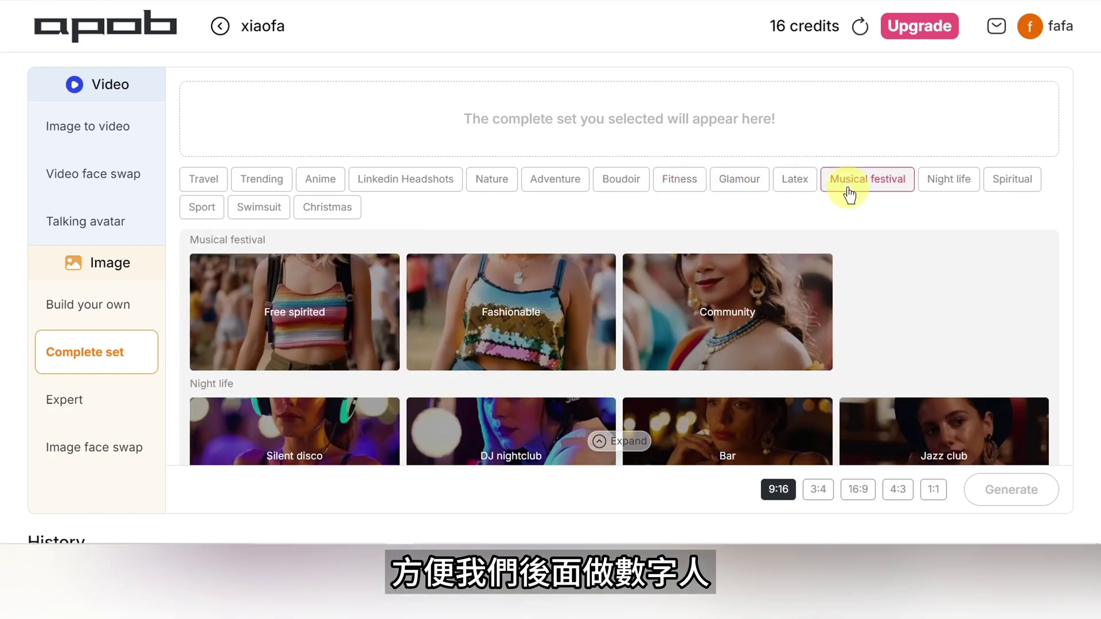
{"action": "left_click", "coordinate": [208, 213]}
{"action": "left_click", "coordinate": [255, 215]}
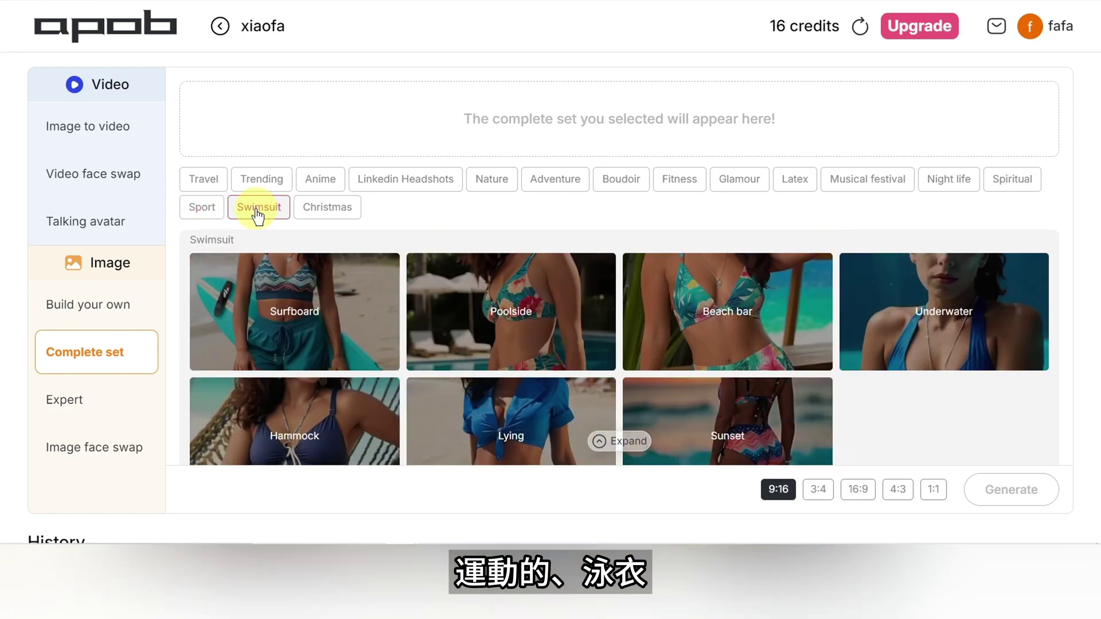
Select the Christmas style in the Christmas category and generate its images in 9:16 for 16 credits.
{"action": "left_click", "coordinate": [328, 217]}
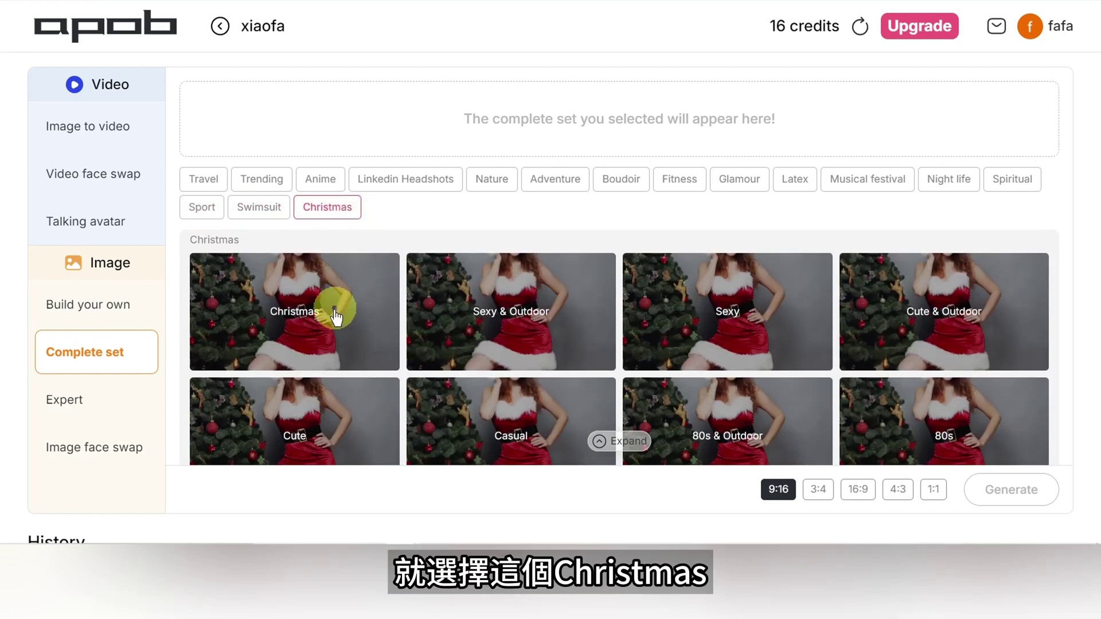
{"action": "left_click", "coordinate": [326, 334]}
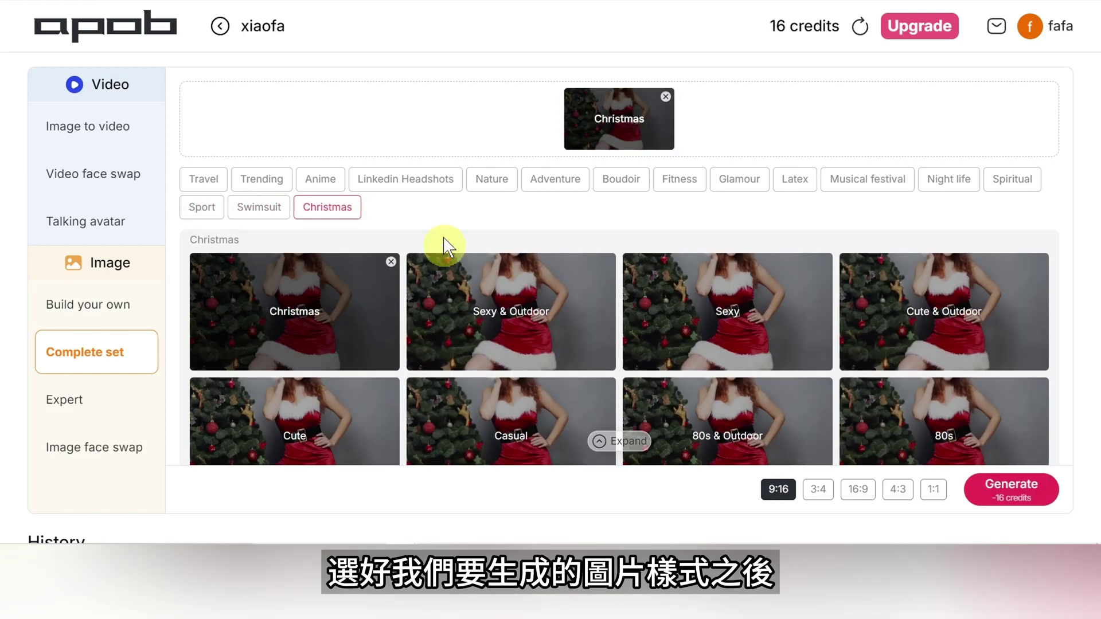
{"action": "left_click", "coordinate": [599, 137]}
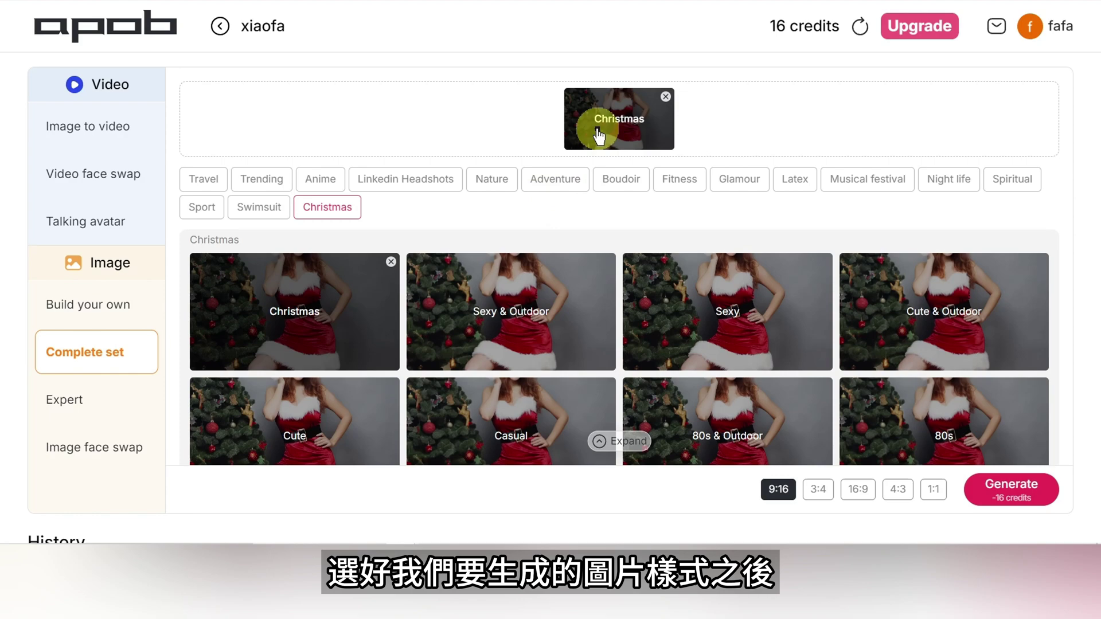
{"action": "left_click", "coordinate": [1013, 494]}
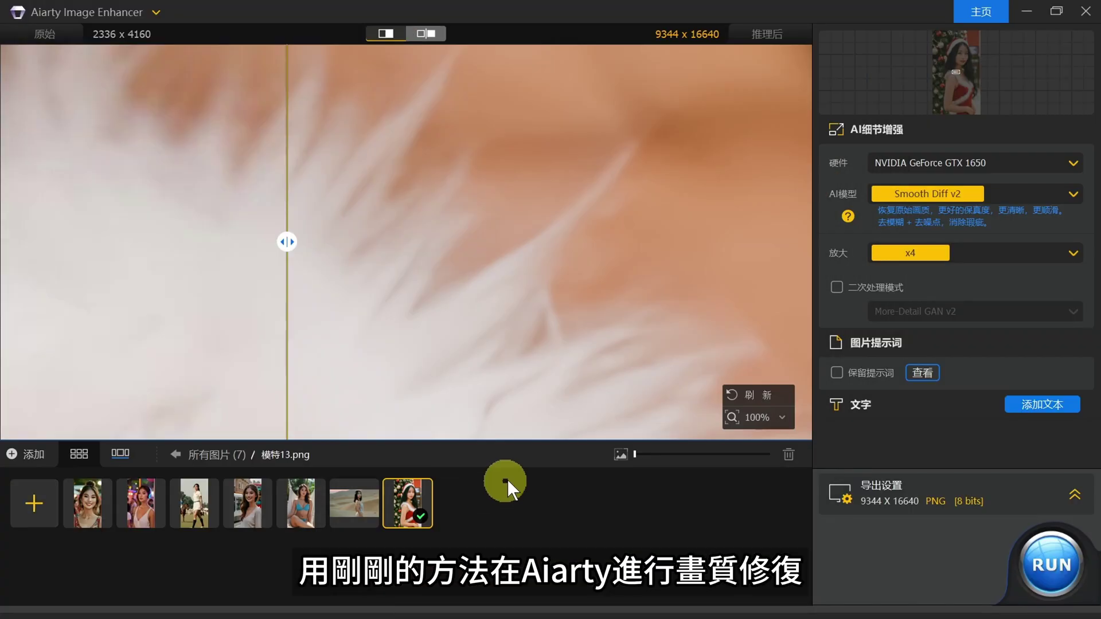
Switch to Aiarty Image Enhancer, fit the enhanced Christmas portrait 模特13.png to the preview and compare it with the original.
{"action": "left_click", "coordinate": [738, 421]}
{"action": "left_click", "coordinate": [672, 473]}
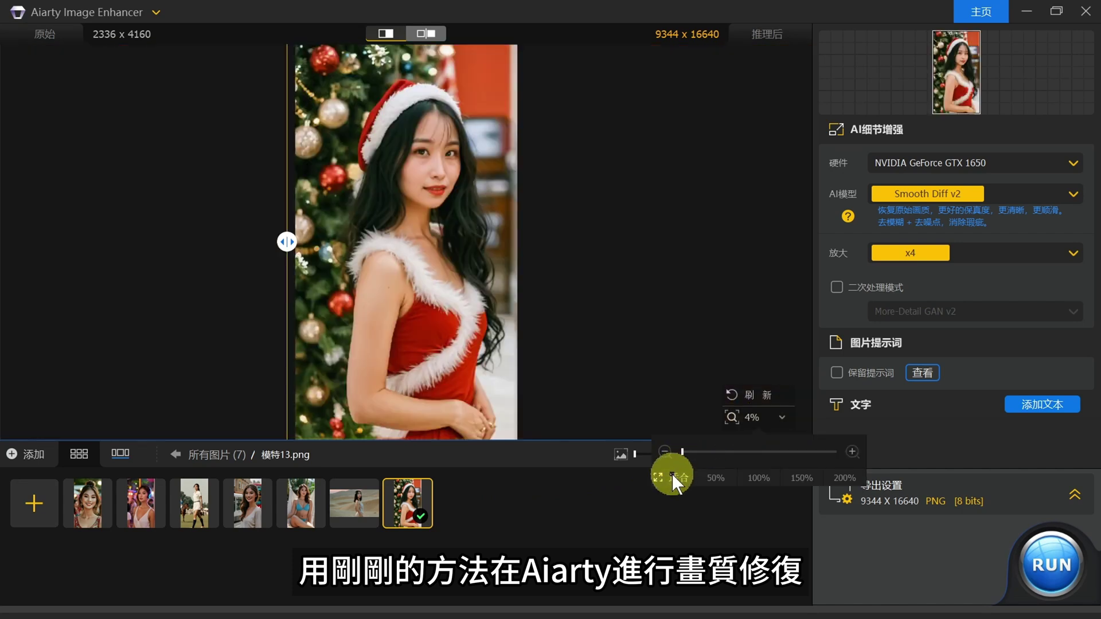
{"action": "left_click_drag", "start_coordinate": [287, 242], "coordinate": [124, 417]}
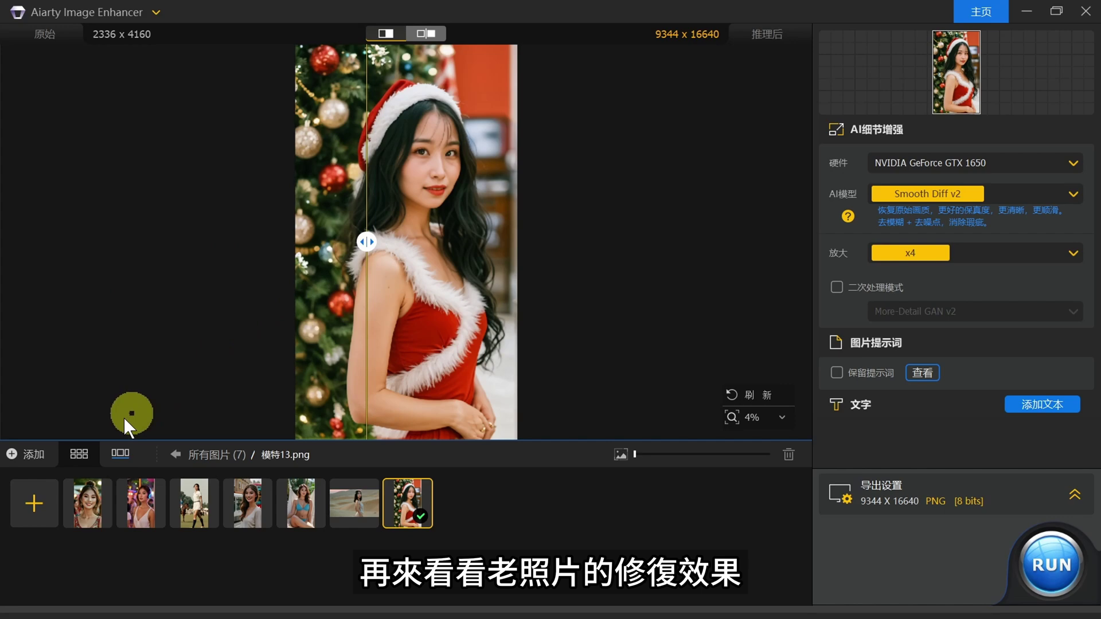
Add the old childhood photo IMG_7979.JPG, stop its automatic inference, and enhance it with Real-Photo v3 at x1.
{"action": "left_click", "coordinate": [32, 498]}
{"action": "double_click", "coordinate": [188, 133]}
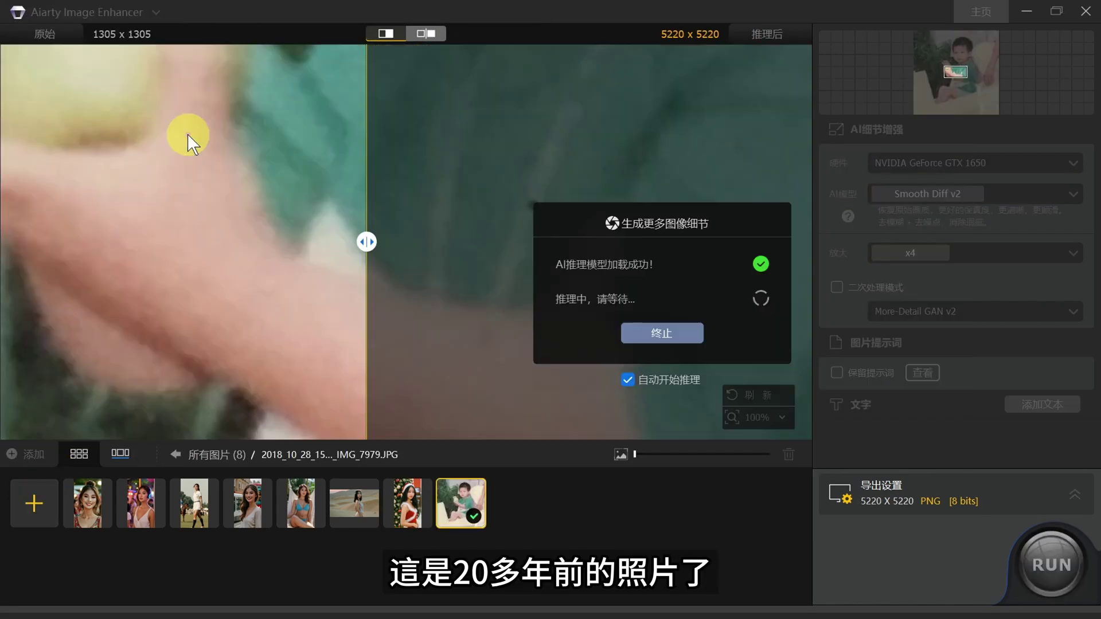
{"action": "left_click", "coordinate": [649, 335]}
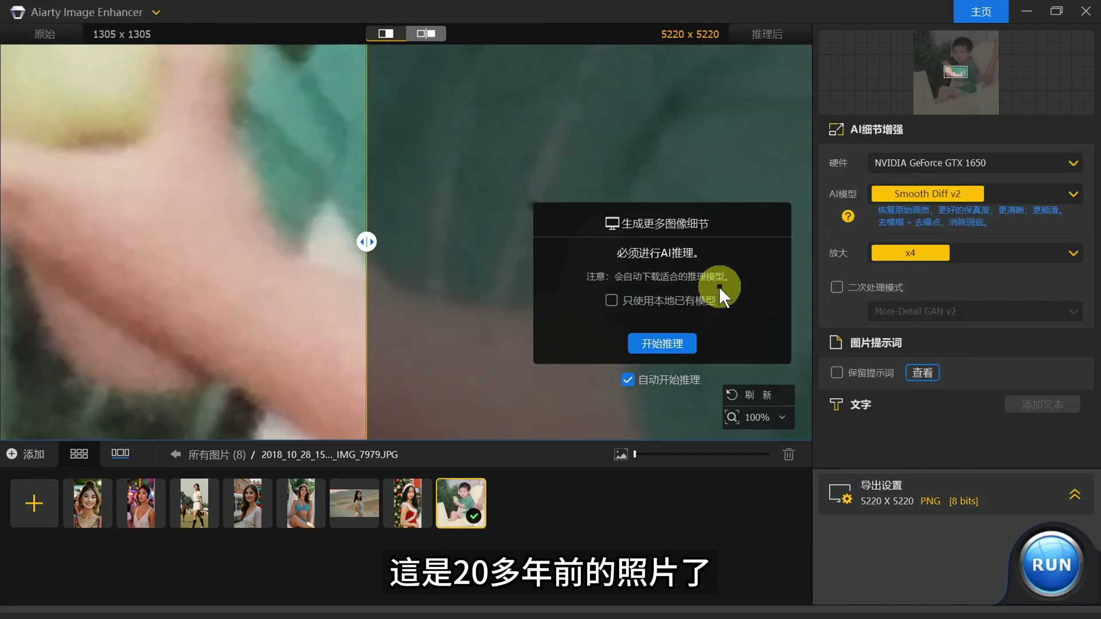
{"action": "left_click", "coordinate": [924, 195]}
{"action": "left_click", "coordinate": [920, 253]}
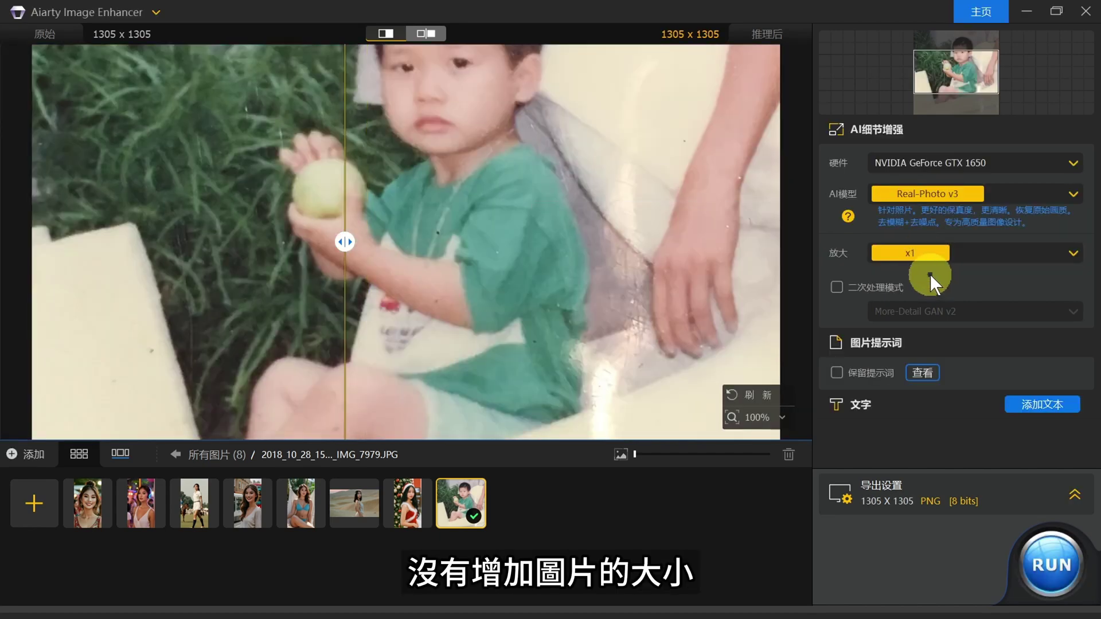
Fit the childhood photo to the preview and compare the original with the enhanced version across its full width.
{"action": "left_click", "coordinate": [731, 414]}
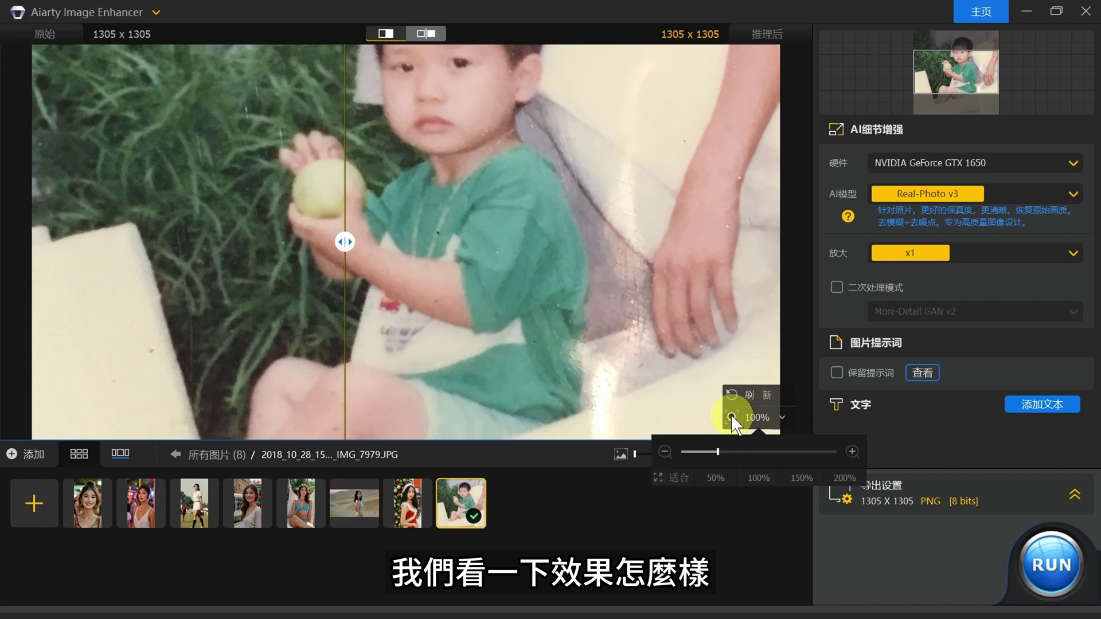
{"action": "left_click", "coordinate": [663, 477]}
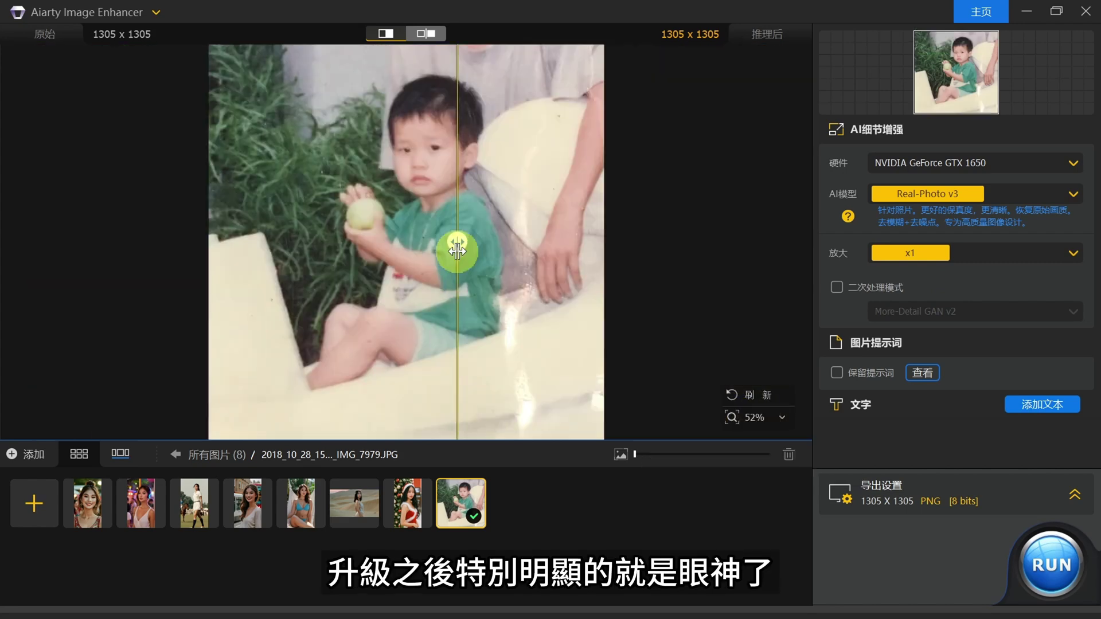
{"action": "left_click_drag", "start_coordinate": [457, 250], "coordinate": [209, 241]}
Enhance the childhood photo with the More-Detail GAN v2 model at x8 scale.
{"action": "left_click", "coordinate": [931, 189]}
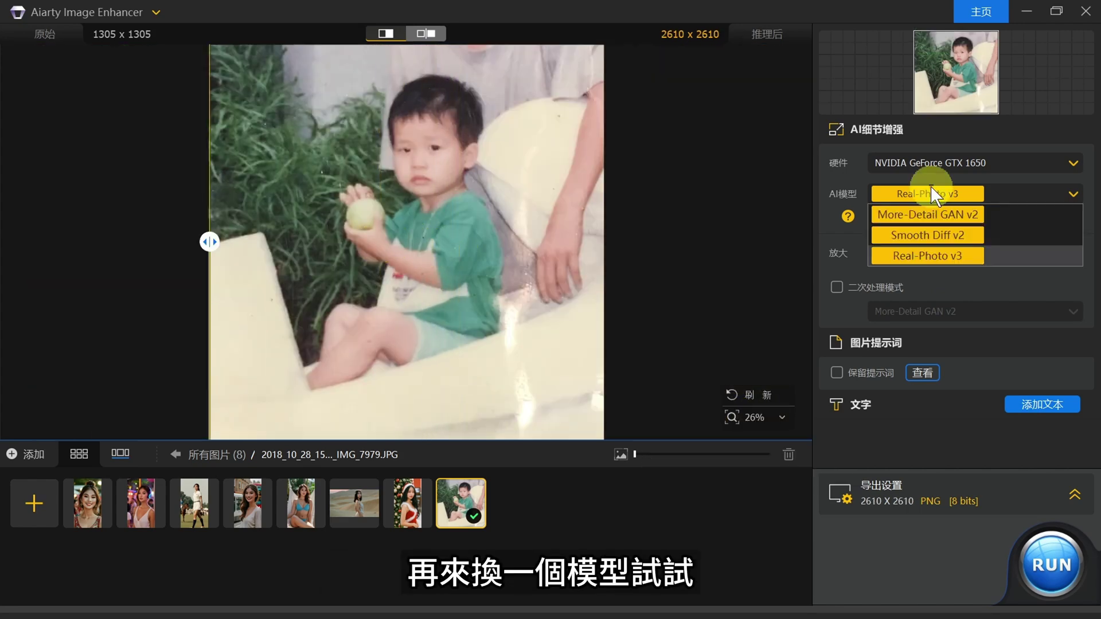
{"action": "left_click", "coordinate": [923, 212]}
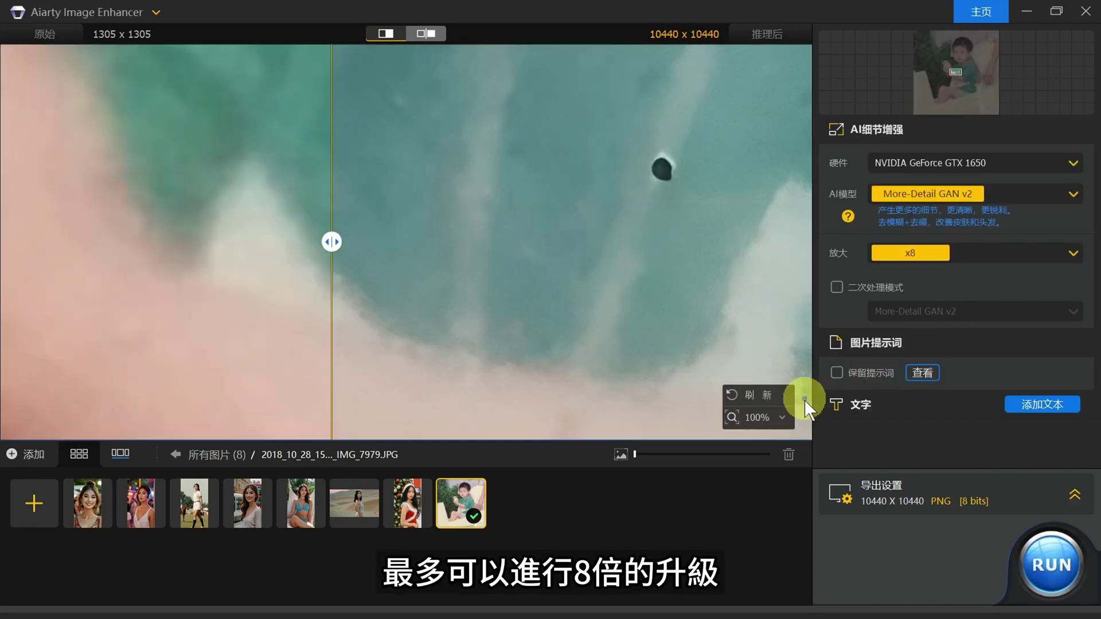
Fit the x8 More-Detail GAN v2 result of the childhood photo to the preview and compare it with the original.
{"action": "left_click", "coordinate": [756, 415]}
{"action": "left_click", "coordinate": [672, 471]}
{"action": "left_click_drag", "start_coordinate": [332, 241], "coordinate": [492, 237]}
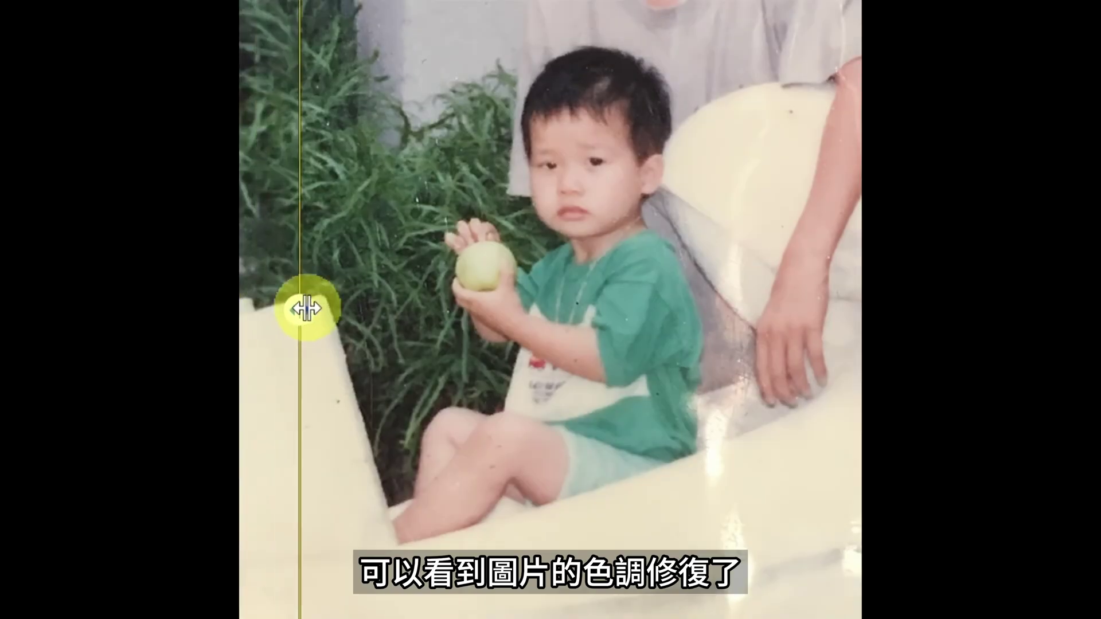
{"action": "left_click_drag", "start_coordinate": [682, 304], "coordinate": [433, 310]}
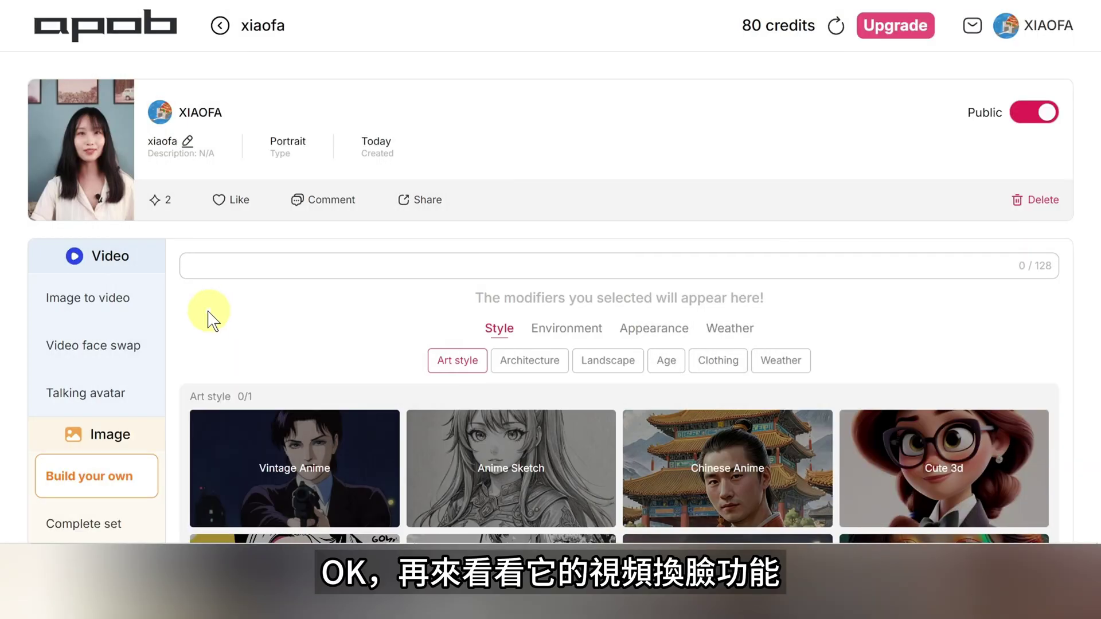
Switch to apob, open Video face swap for the xiaofa model and upload the video stable--4-2024-09-21T12_41_57Z.
{"action": "left_click", "coordinate": [124, 363]}
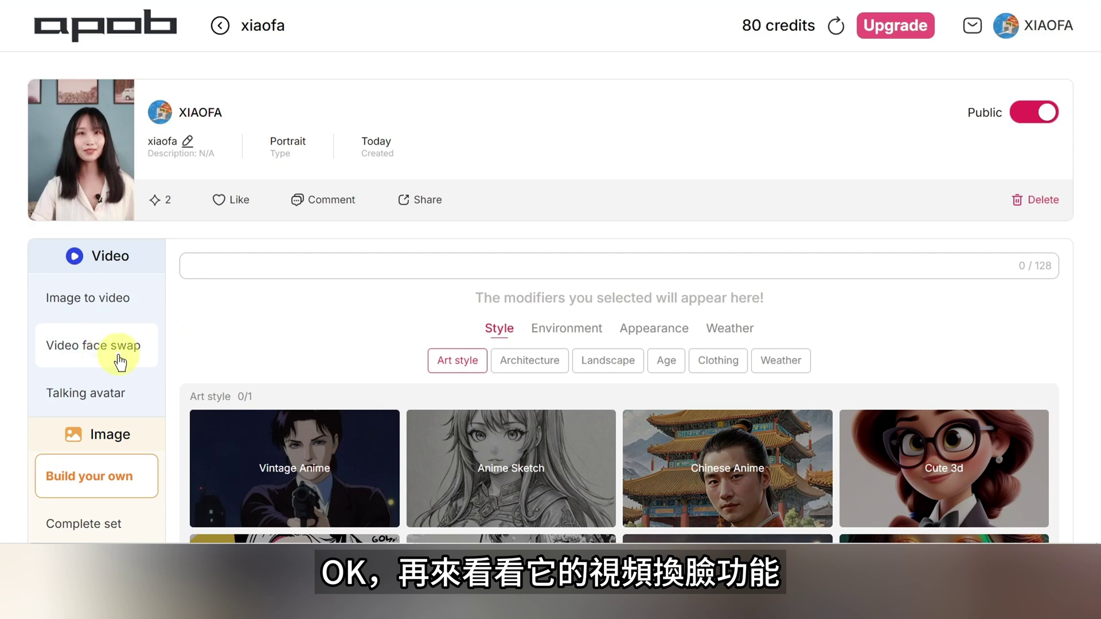
{"action": "left_click", "coordinate": [119, 361]}
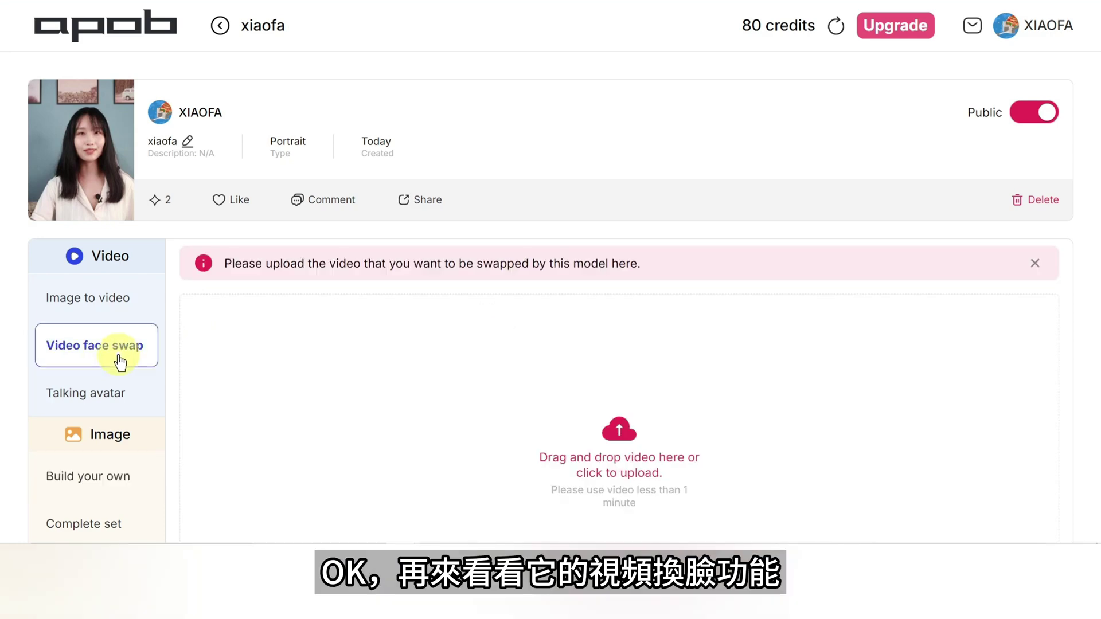
{"action": "left_click", "coordinate": [624, 458]}
{"action": "left_click", "coordinate": [335, 124]}
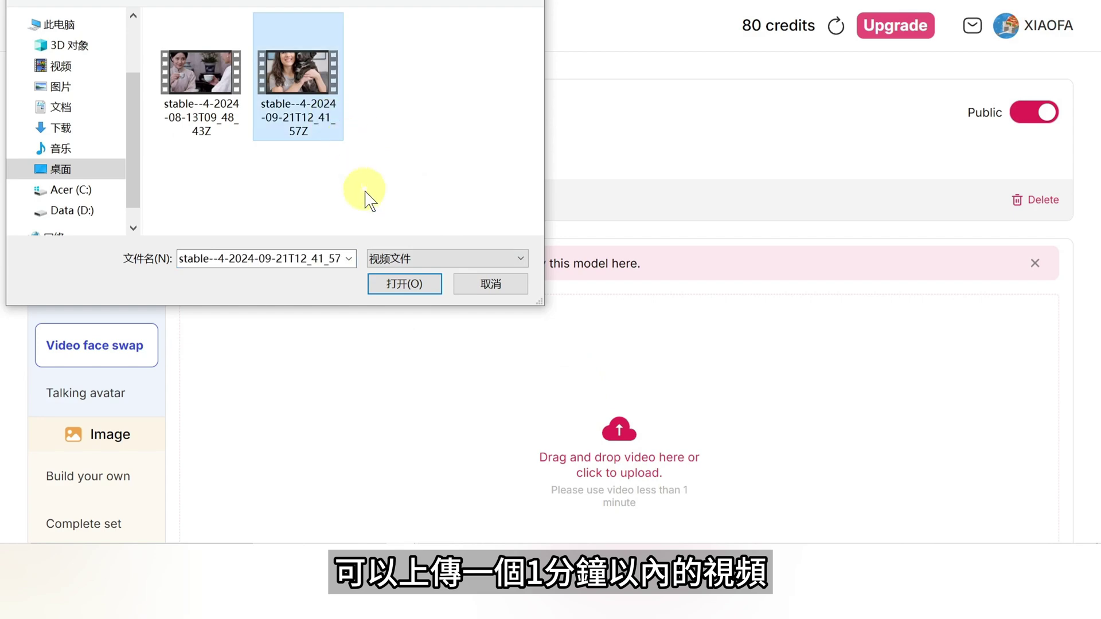
{"action": "left_click", "coordinate": [406, 281]}
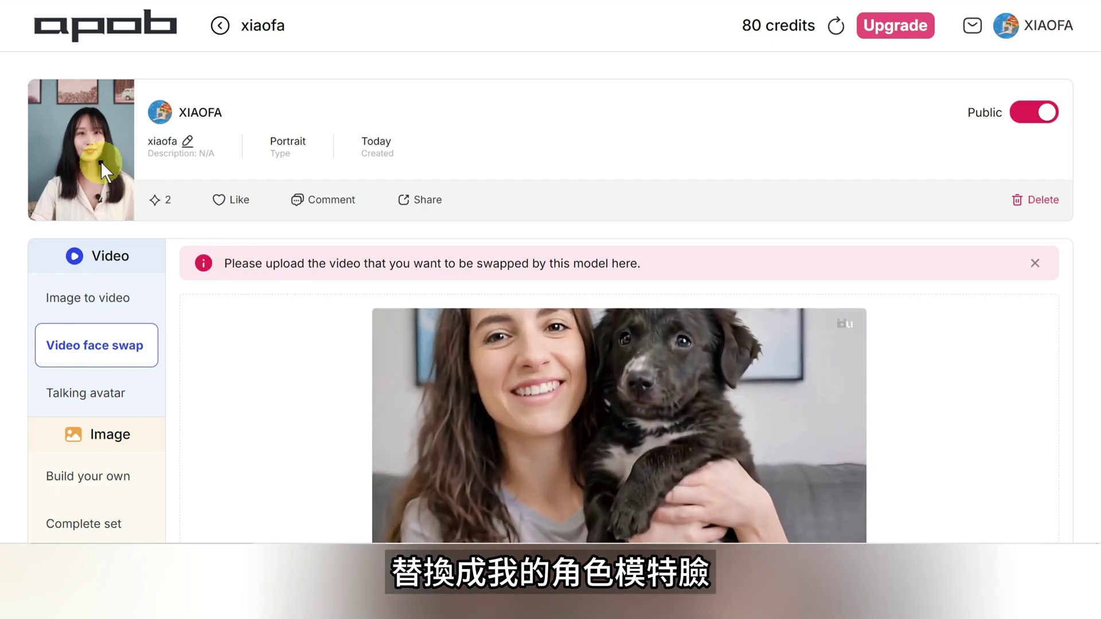
Compare the High, Best and Ultra quality options and generate the face-swapped video at High quality.
{"action": "scroll", "coordinate": [929, 347], "scroll_direction": "down", "scroll_amount": 3}
{"action": "scroll", "coordinate": [929, 347], "scroll_direction": "down", "scroll_amount": 1}
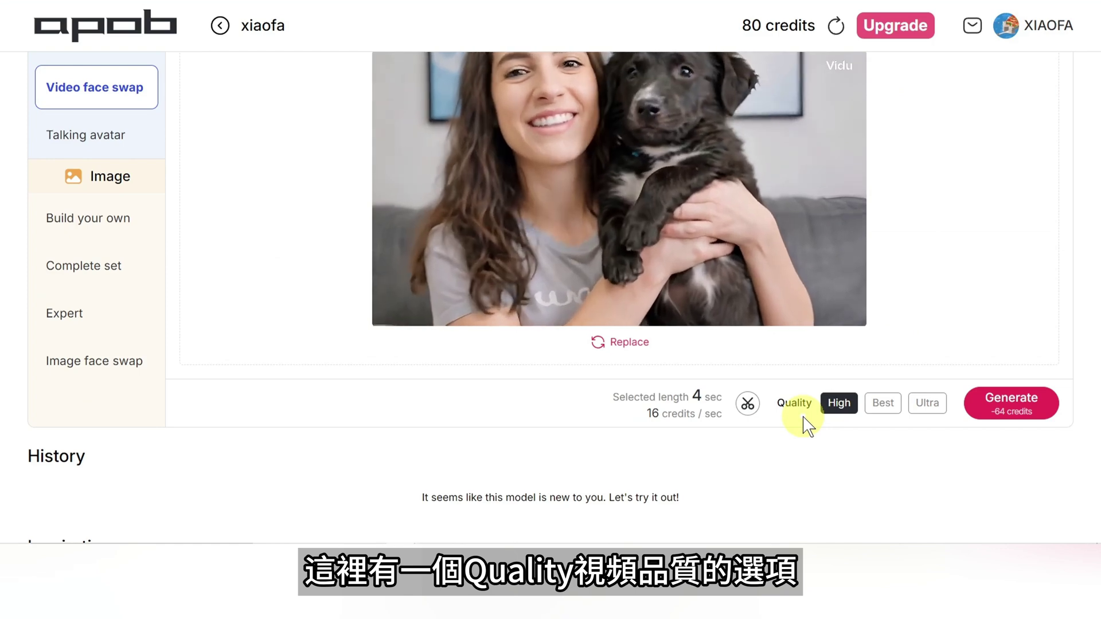
{"action": "mouse_move", "coordinate": [843, 408]}
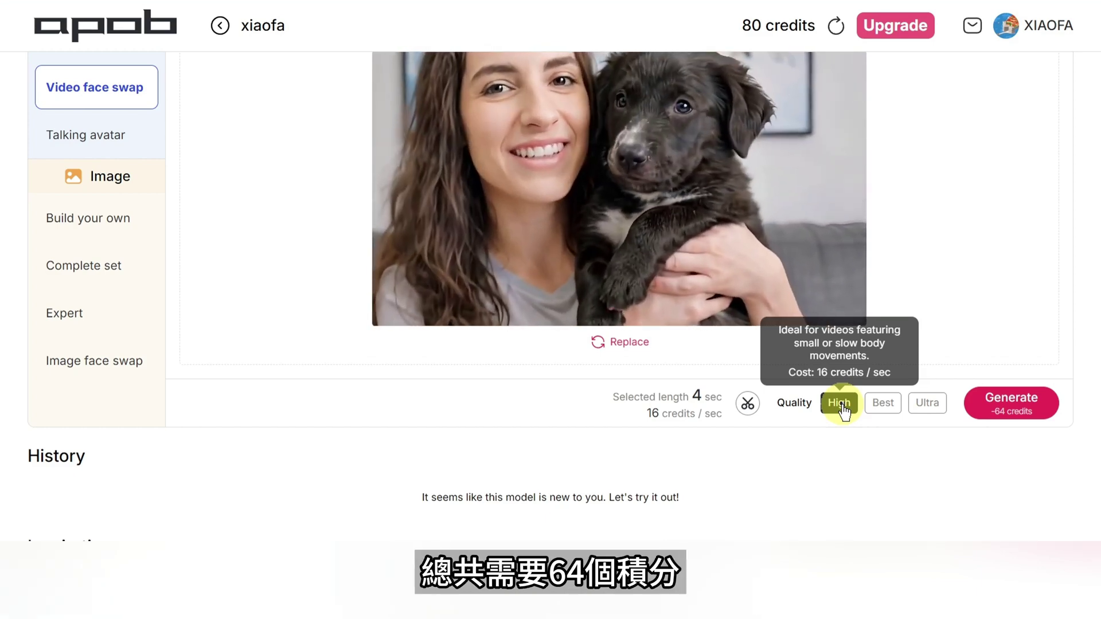
{"action": "left_click", "coordinate": [883, 404]}
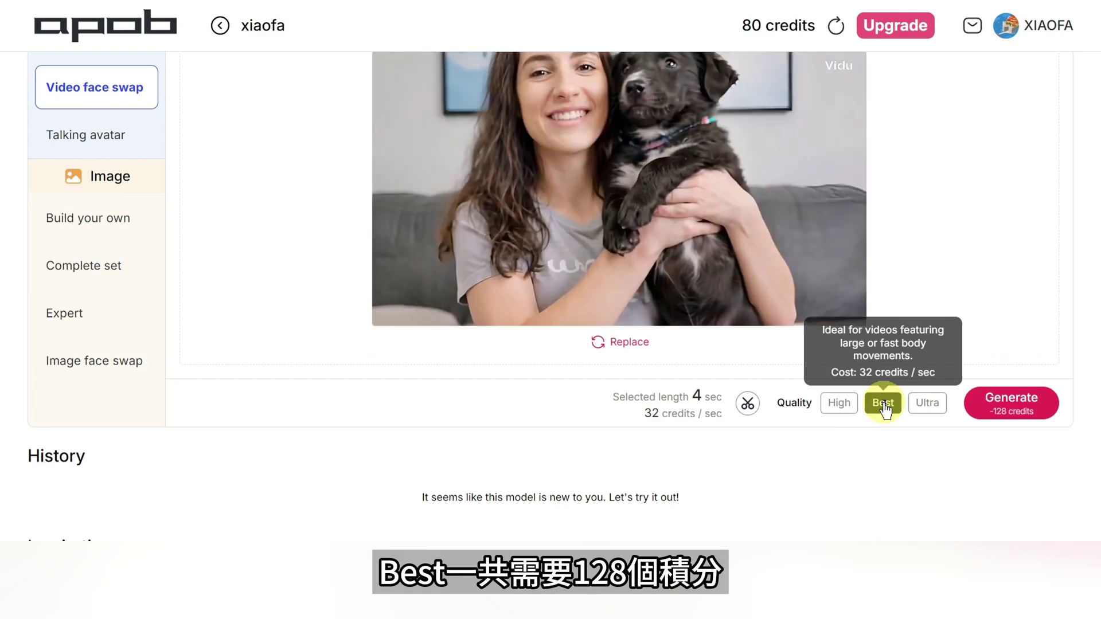
{"action": "left_click", "coordinate": [925, 411]}
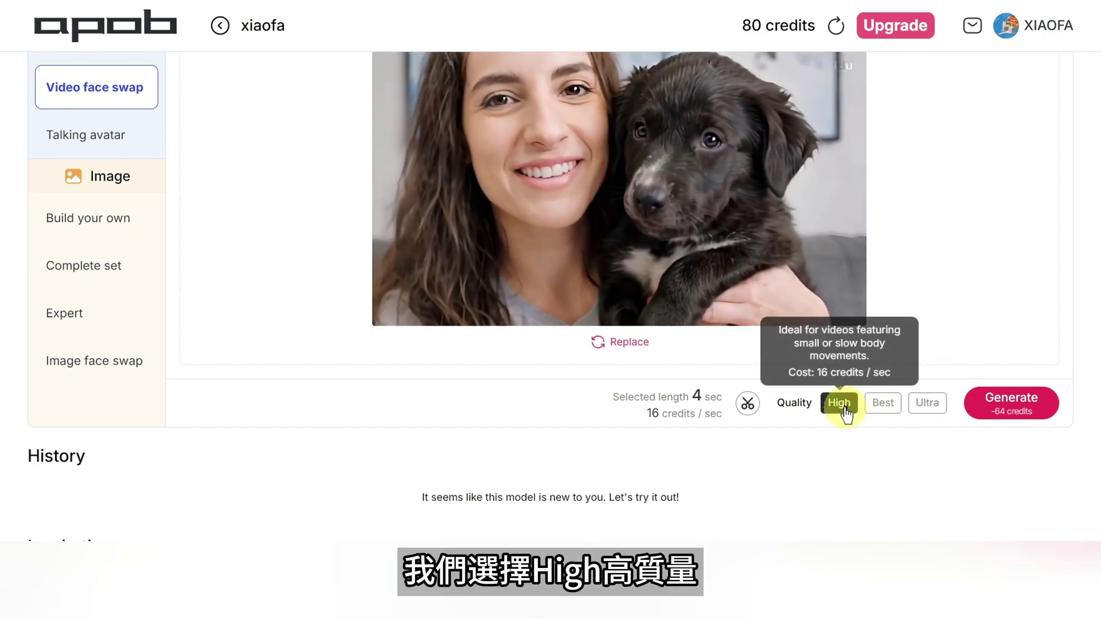
{"action": "left_click", "coordinate": [996, 405]}
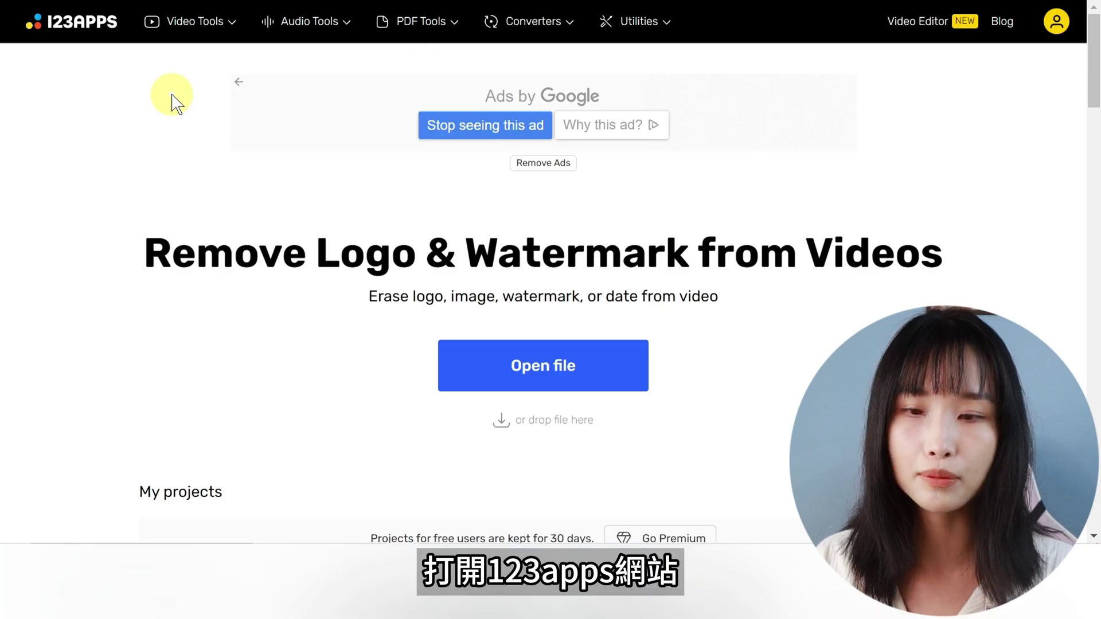
Switch to the 123apps logo and watermark remover and open the face-swapped video 狗狗.
{"action": "left_click", "coordinate": [553, 367]}
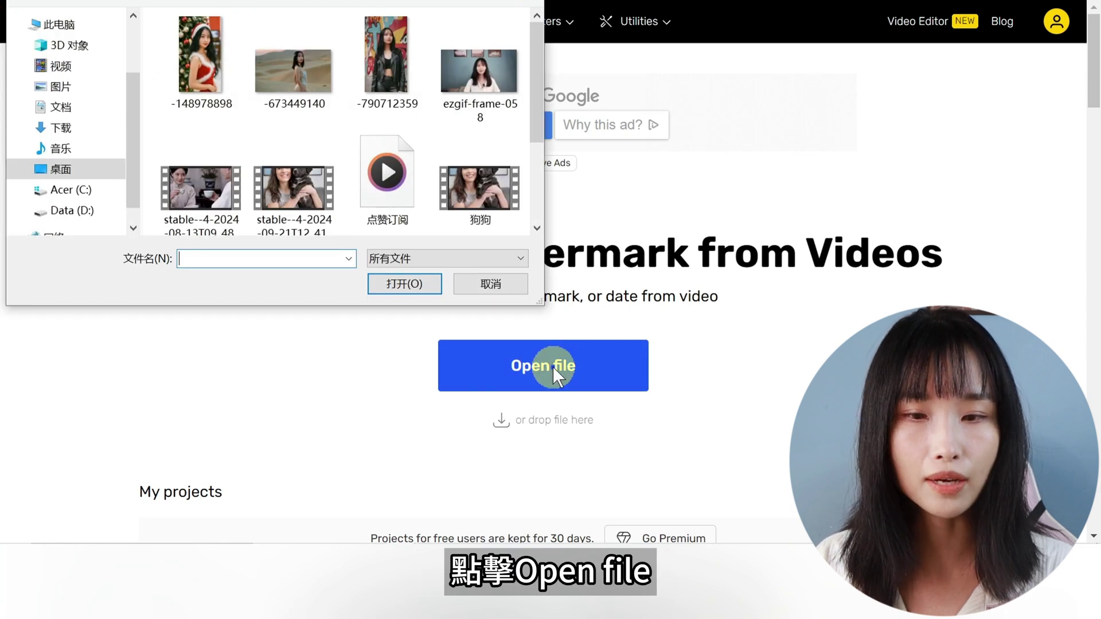
{"action": "left_click", "coordinate": [487, 193]}
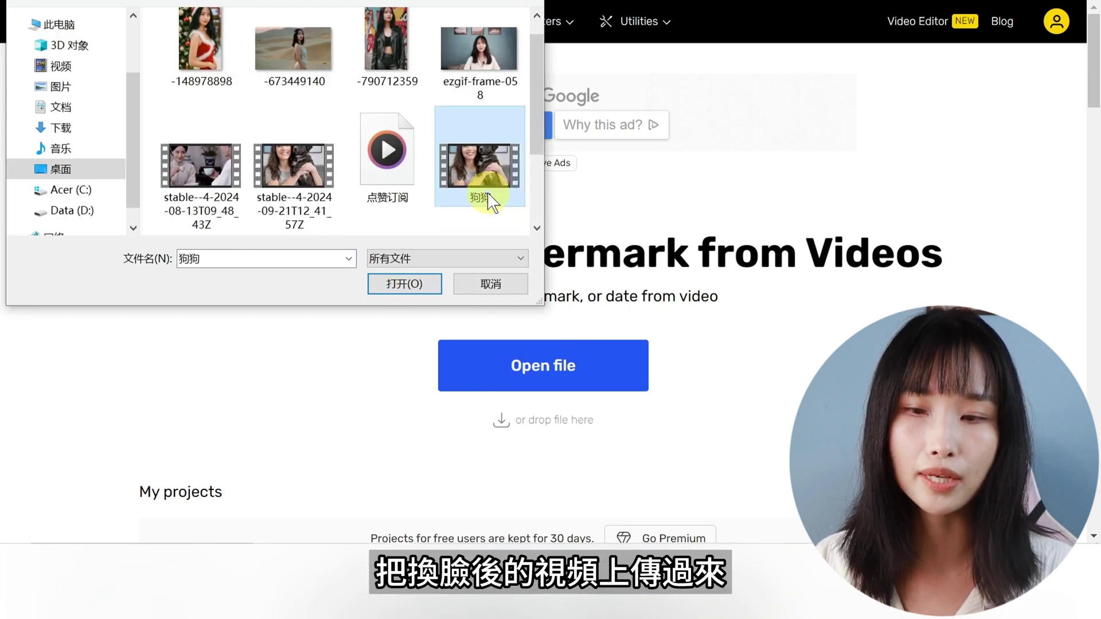
{"action": "left_click", "coordinate": [412, 287]}
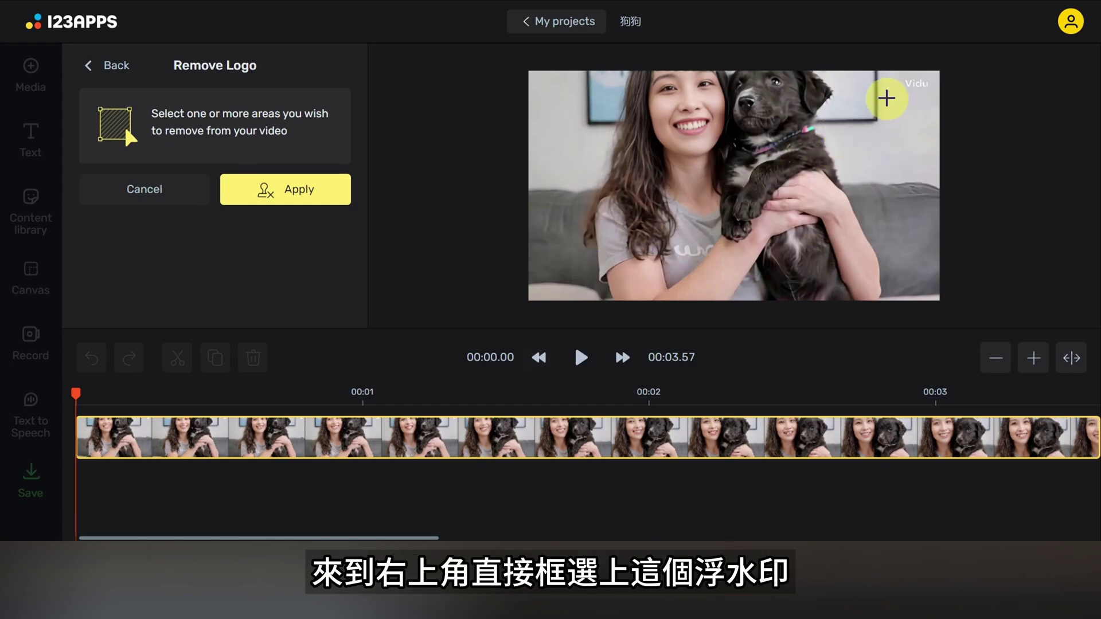
Remove the Vidu watermark from the 狗狗 video and check the frames at 1, 2 and 3 seconds.
{"action": "left_click_drag", "start_coordinate": [898, 77], "coordinate": [934, 98]}
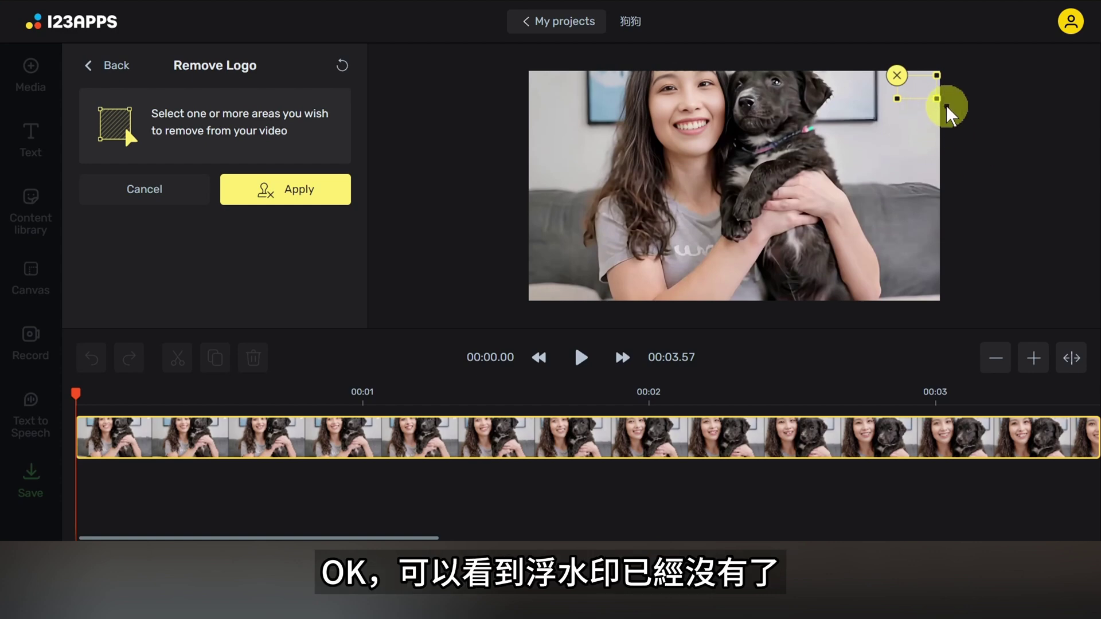
{"action": "left_click", "coordinate": [329, 207]}
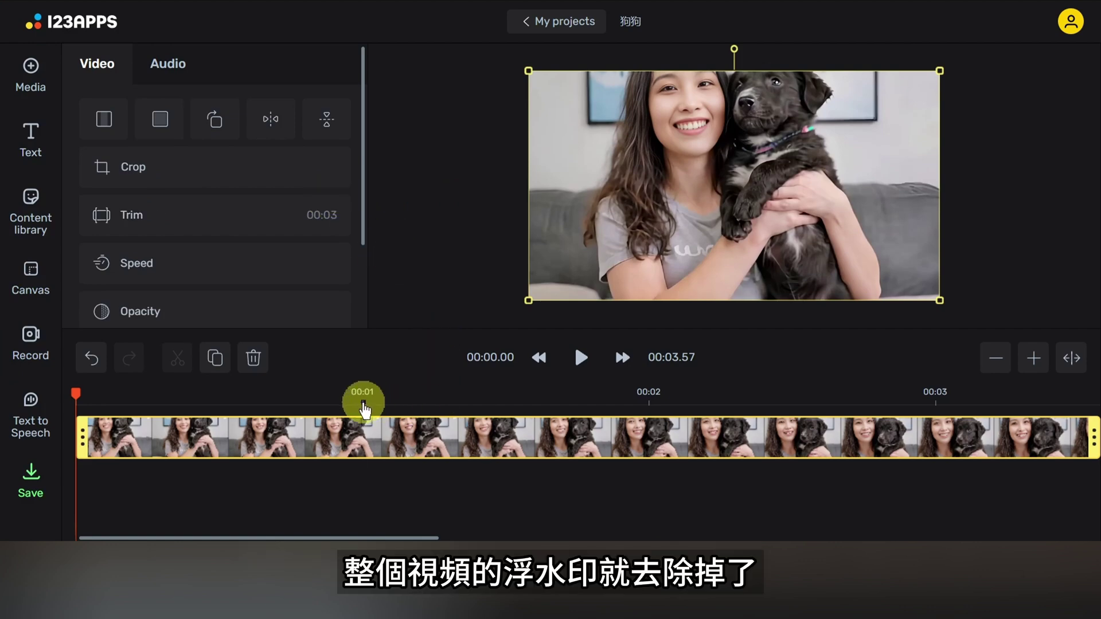
{"action": "left_click", "coordinate": [364, 409]}
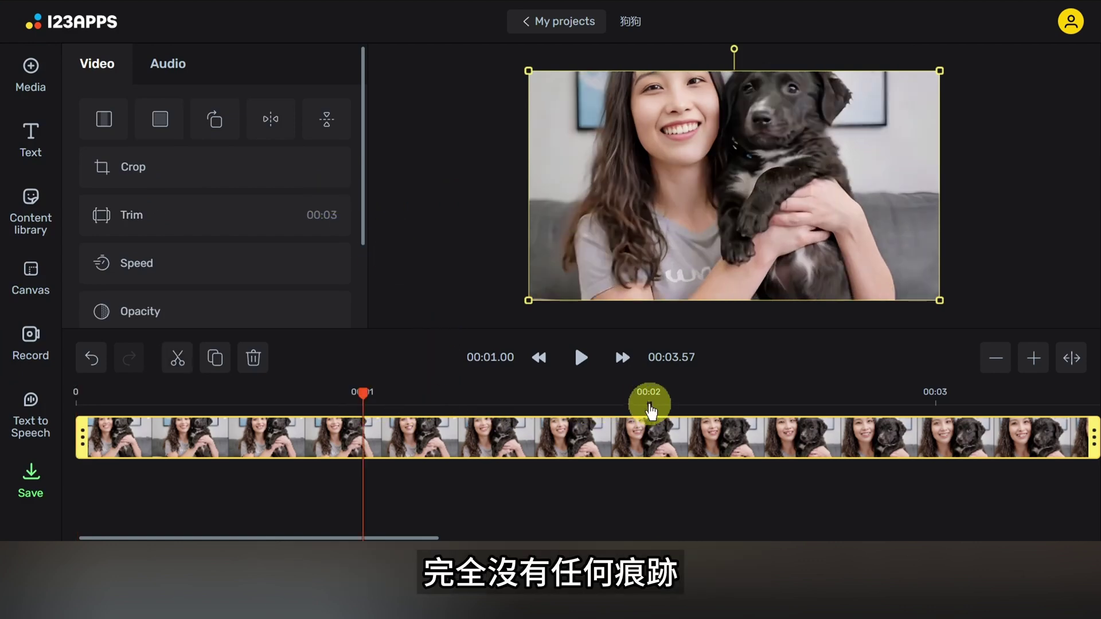
{"action": "left_click", "coordinate": [650, 409]}
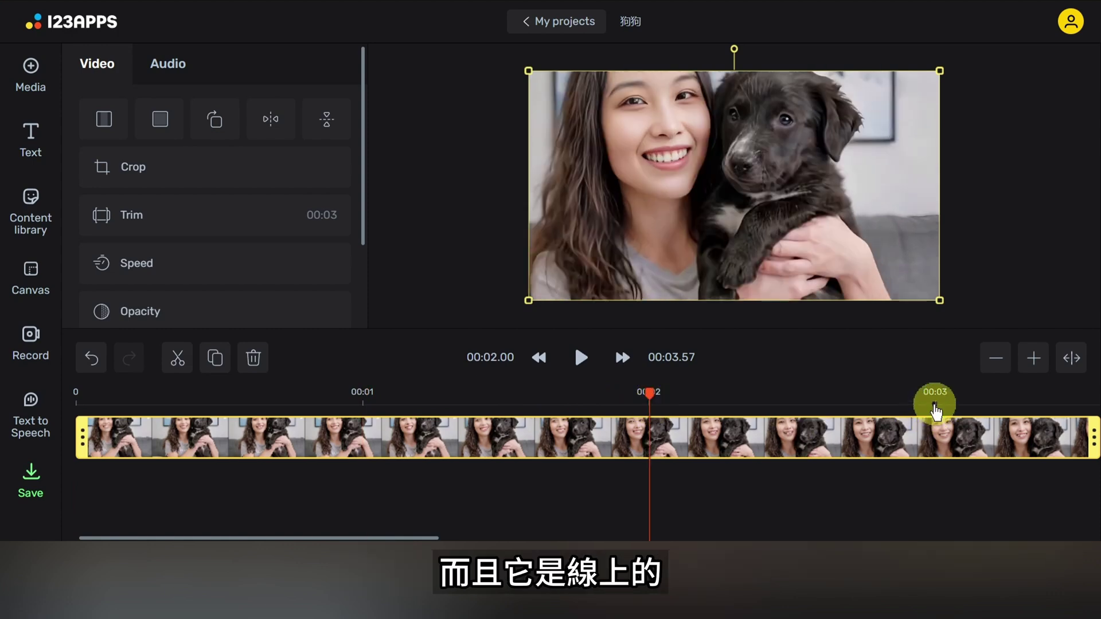
{"action": "left_click", "coordinate": [935, 411]}
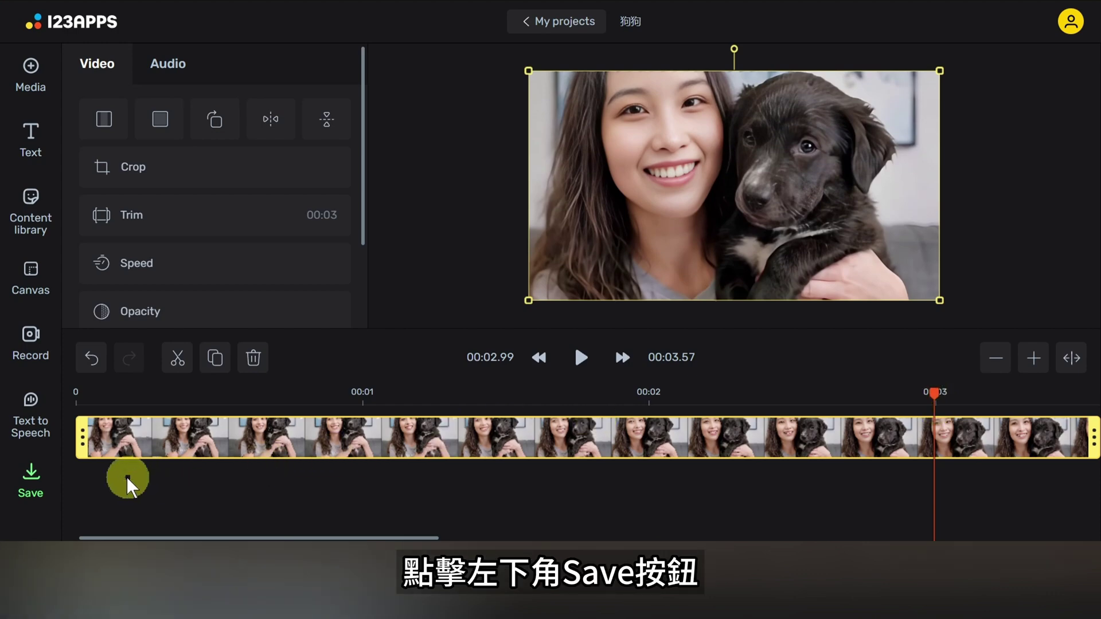
Export the watermark-free video as MP4 at 720p and save the file.
{"action": "left_click", "coordinate": [33, 484]}
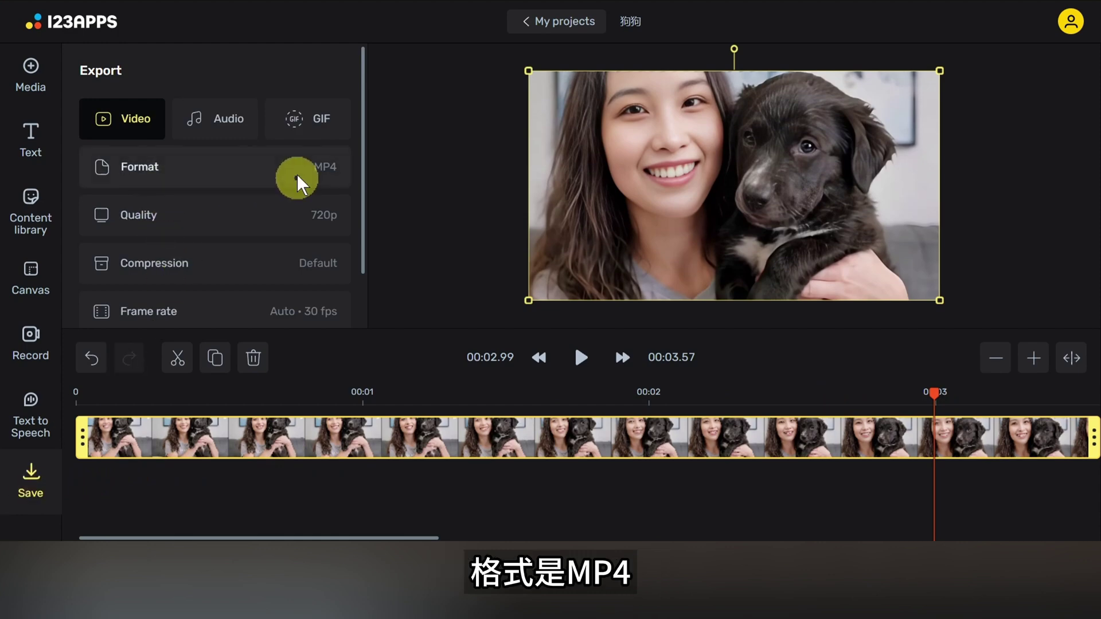
{"action": "scroll", "coordinate": [297, 183], "scroll_direction": "down", "scroll_amount": 2}
{"action": "left_click", "coordinate": [245, 298]}
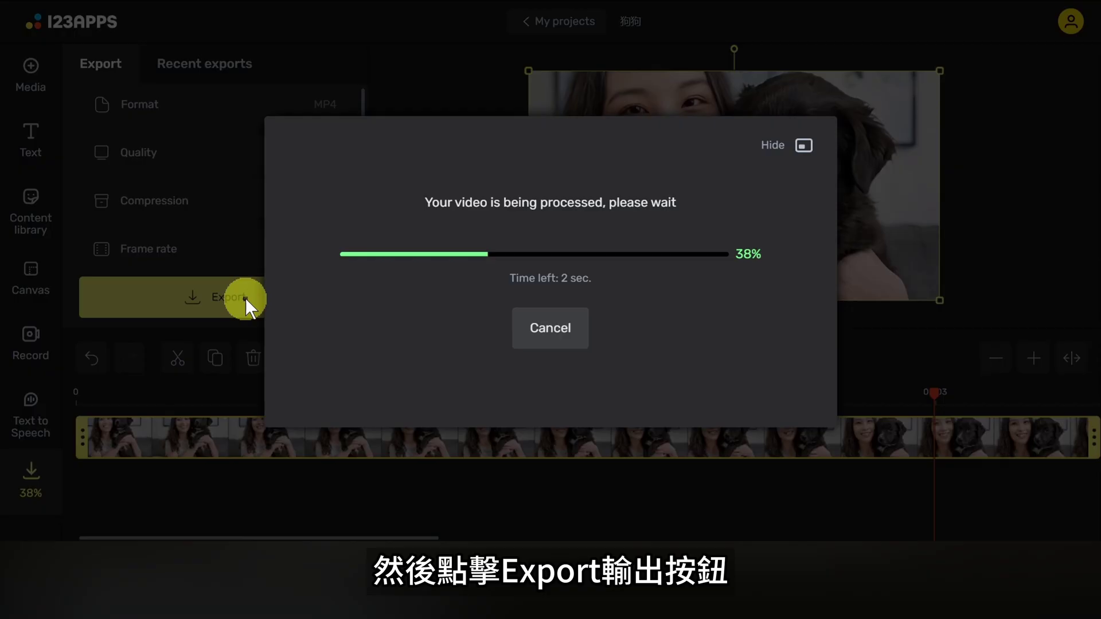
{"action": "left_click", "coordinate": [569, 342]}
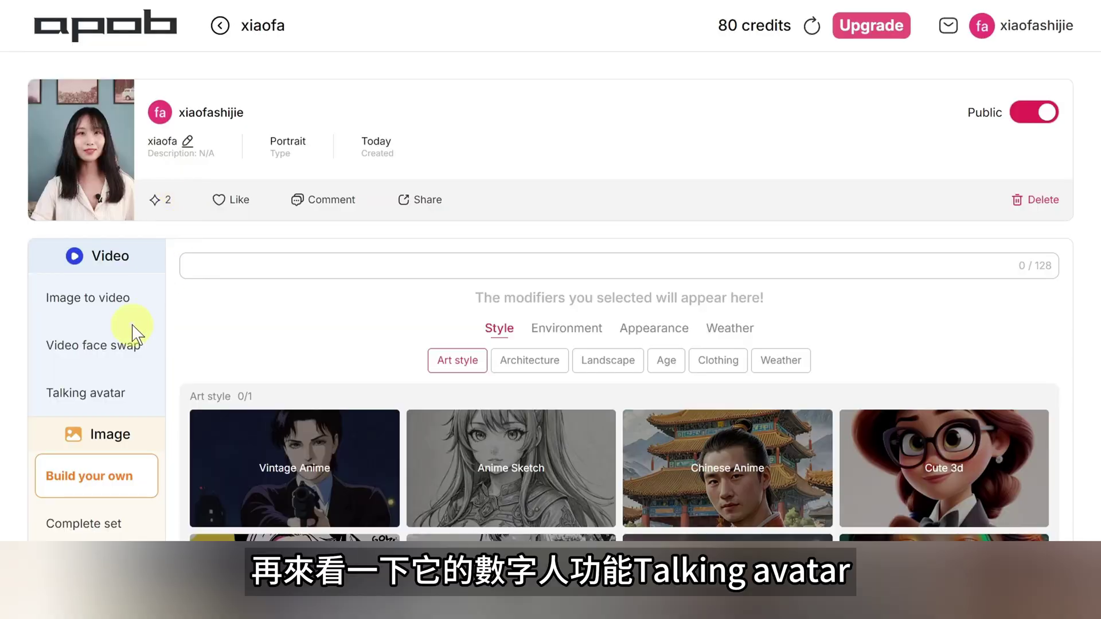
Switch to apob, open Talking avatar for the xiaofa model and upload the portrait ezgif-frame-058 as the reference image.
{"action": "left_click", "coordinate": [132, 395]}
{"action": "scroll", "coordinate": [545, 438], "scroll_direction": "down", "scroll_amount": 3}
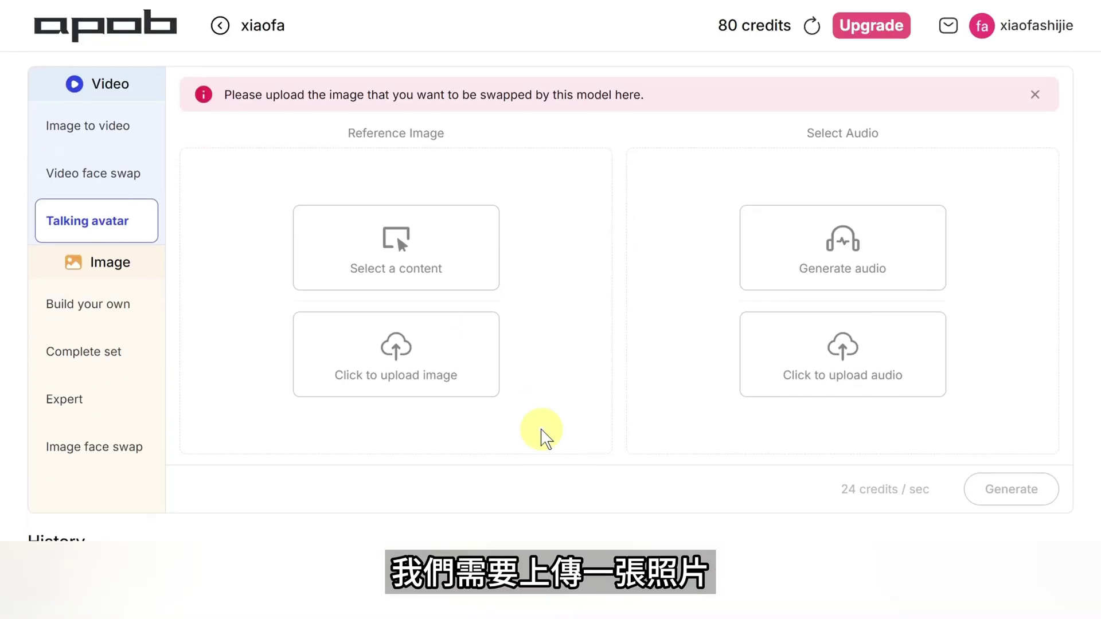
{"action": "left_click", "coordinate": [462, 359]}
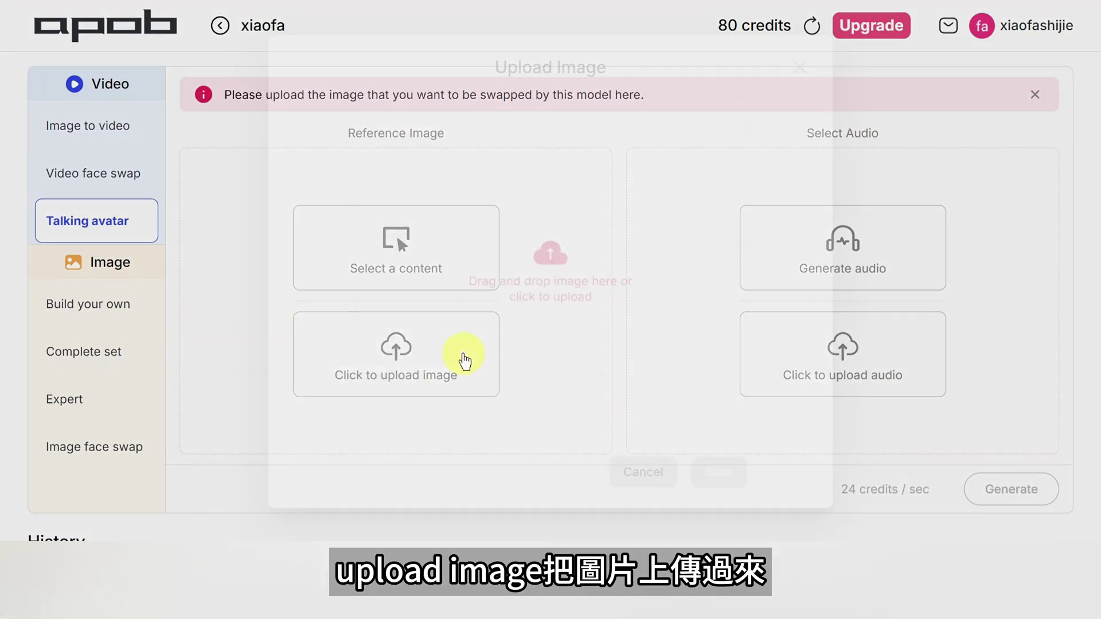
{"action": "left_click", "coordinate": [511, 246]}
{"action": "left_click", "coordinate": [492, 72]}
{"action": "left_click", "coordinate": [405, 284]}
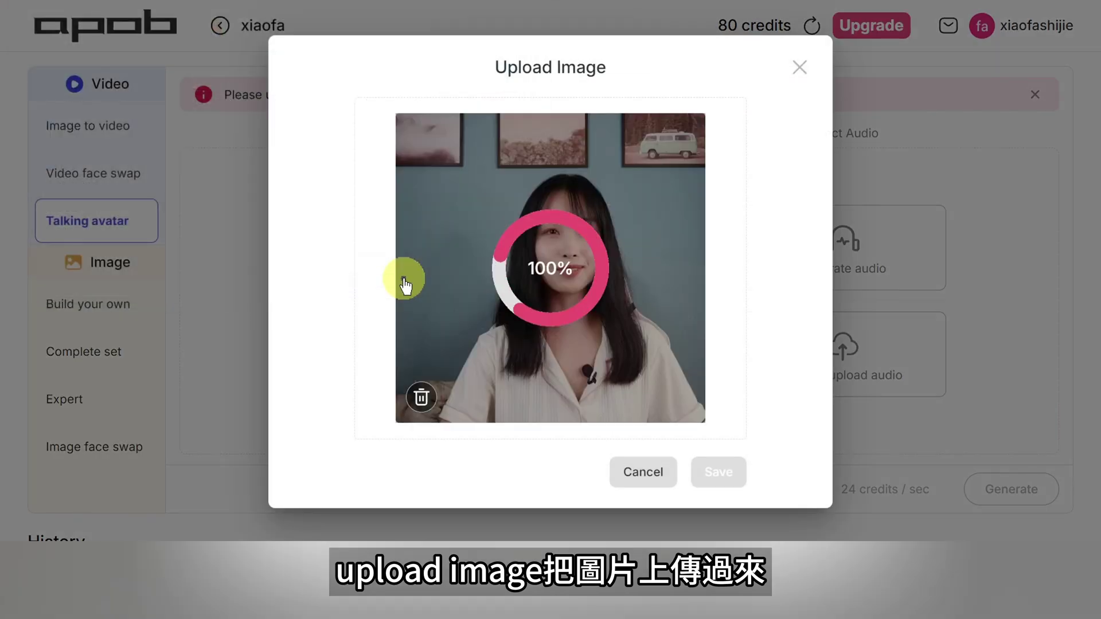
{"action": "left_click", "coordinate": [706, 465]}
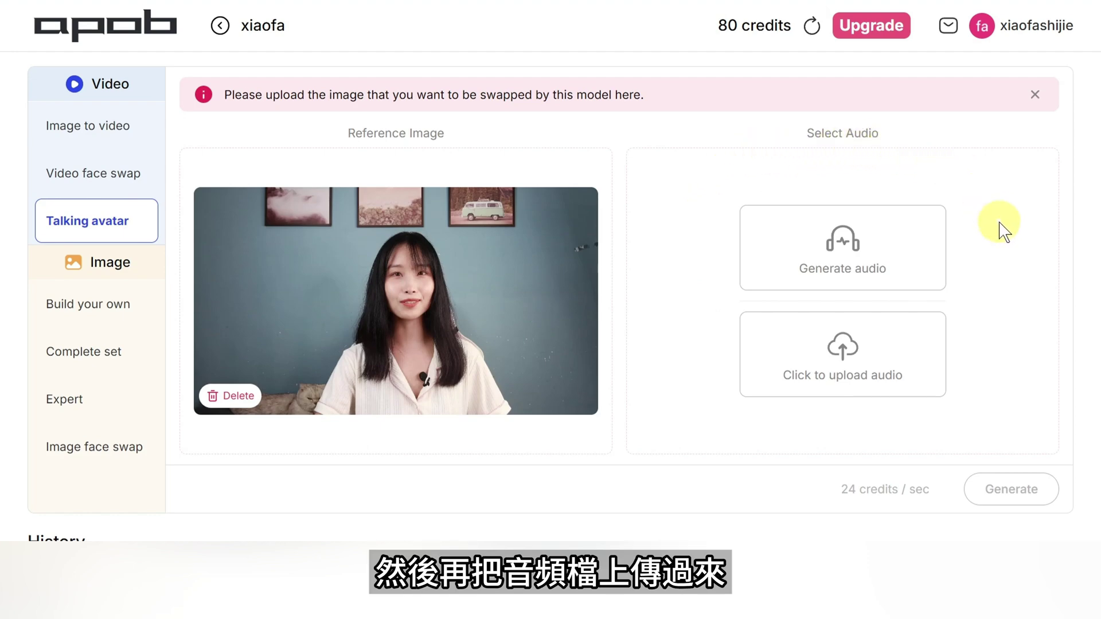
{"action": "left_click", "coordinate": [900, 252]}
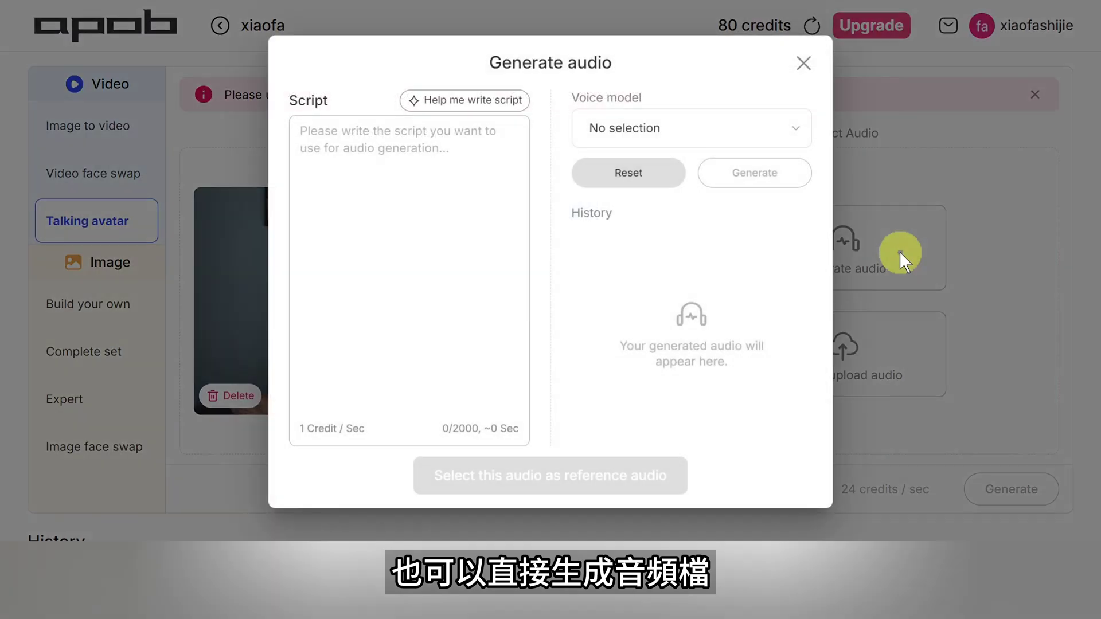
{"action": "left_click", "coordinate": [471, 357]}
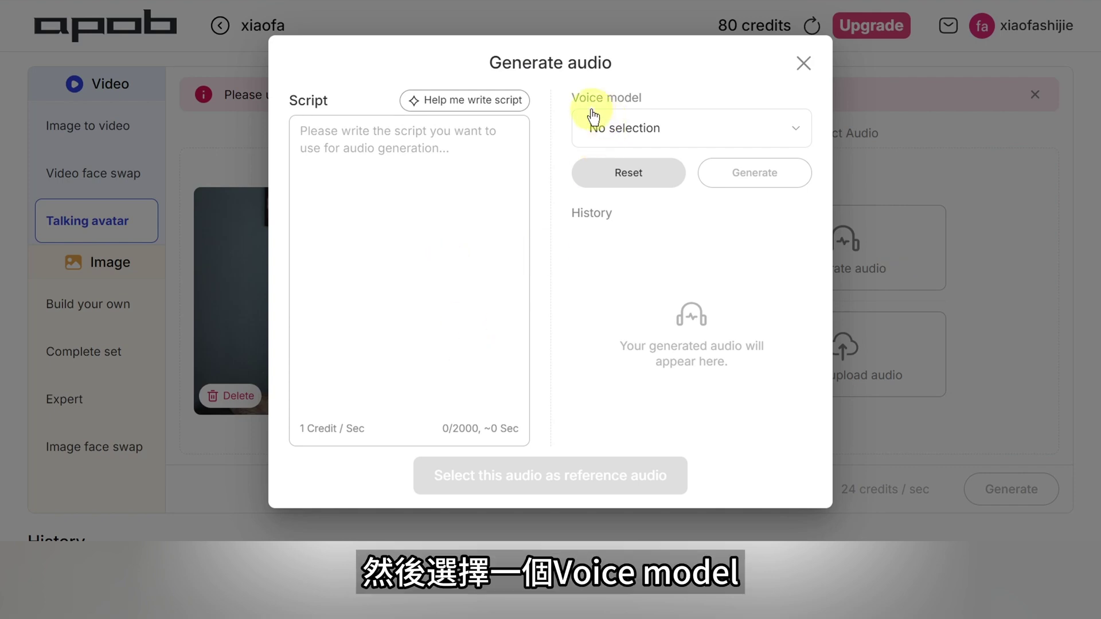
{"action": "left_click", "coordinate": [694, 128]}
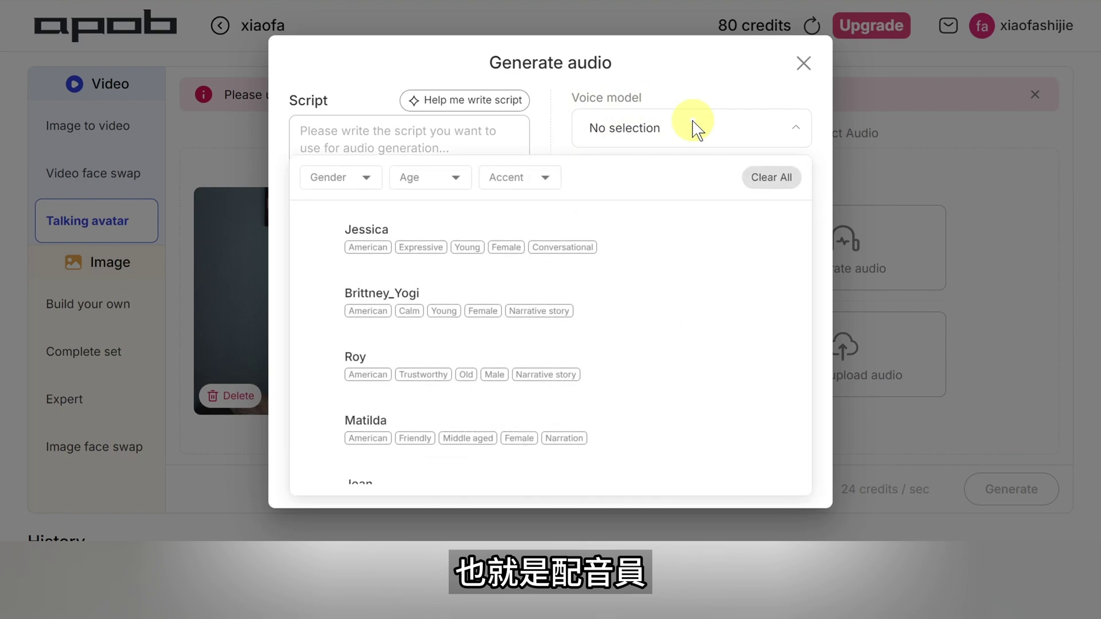
{"action": "left_click", "coordinate": [366, 177]}
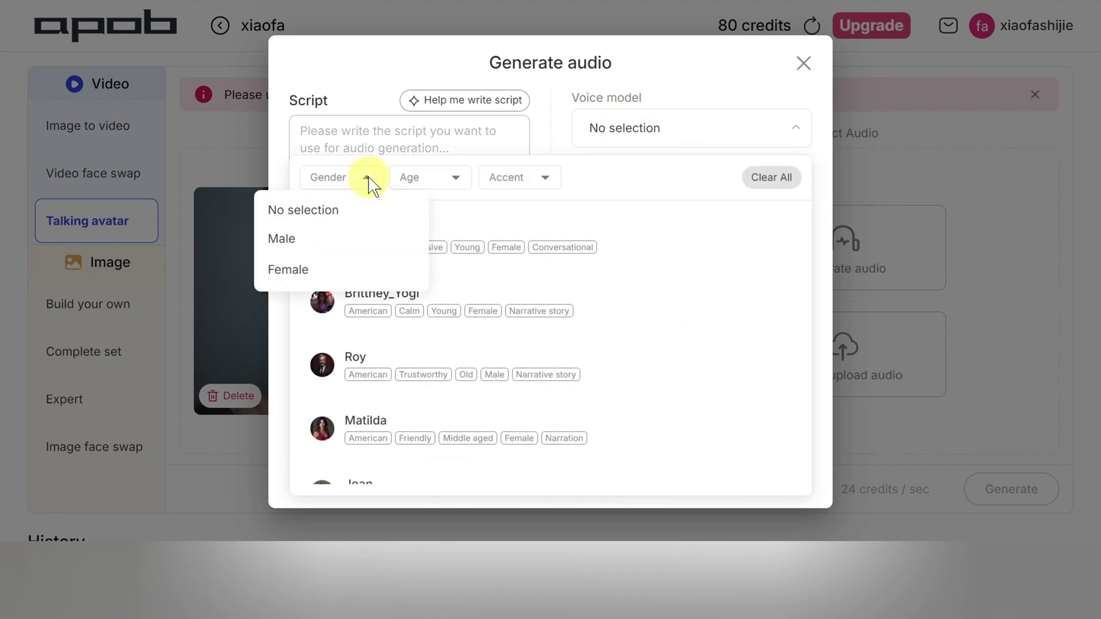
{"action": "left_click", "coordinate": [340, 265]}
{"action": "left_click", "coordinate": [452, 178]}
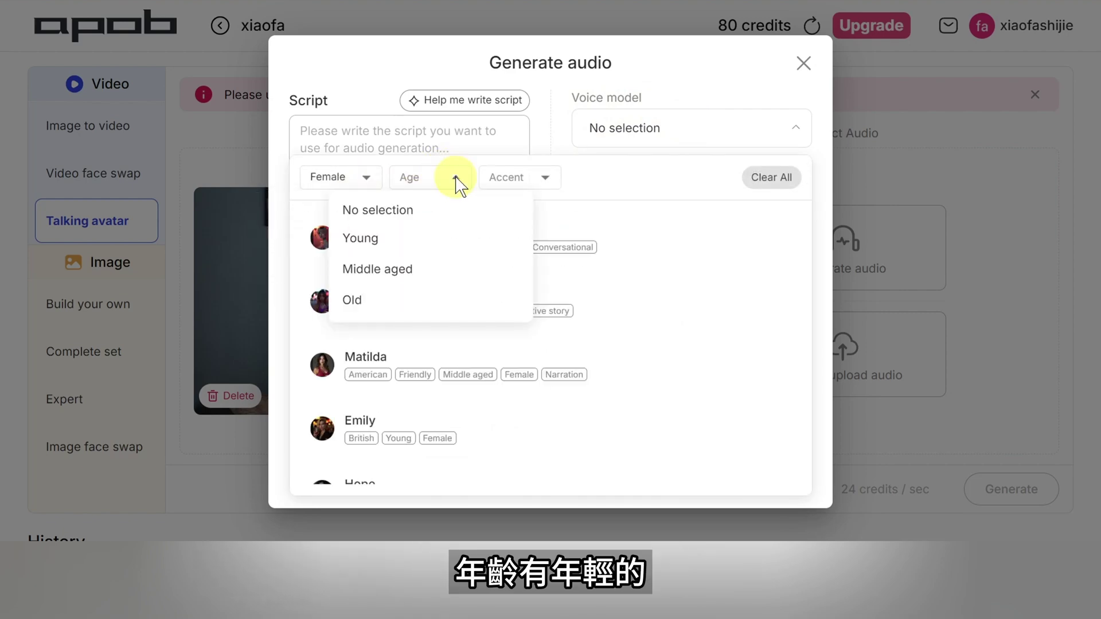
{"action": "left_click", "coordinate": [409, 248]}
{"action": "left_click", "coordinate": [530, 181]}
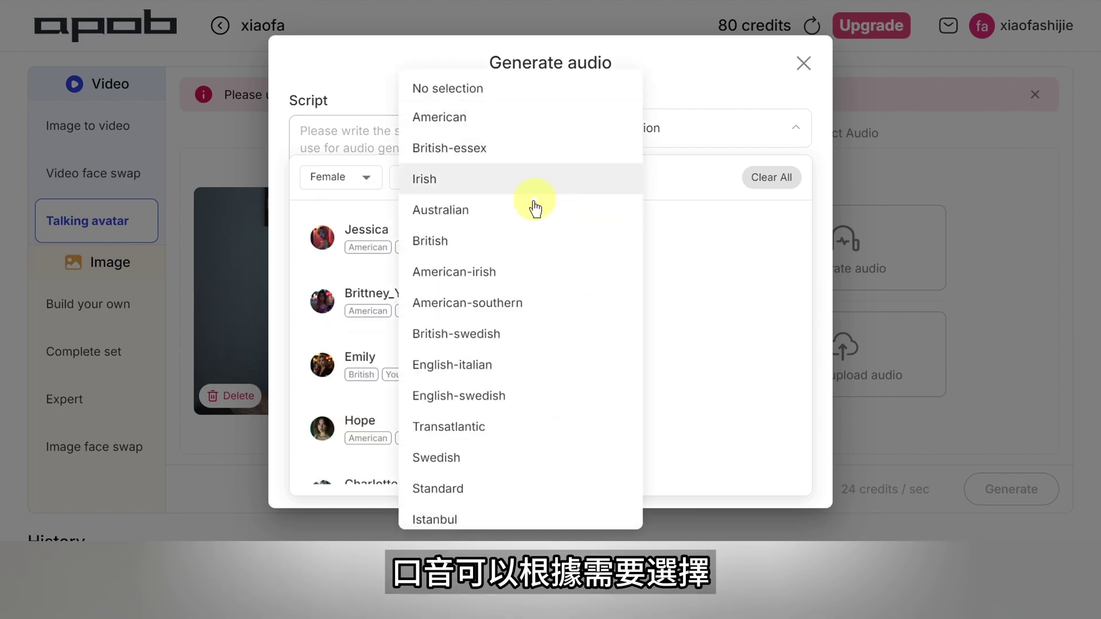
{"action": "scroll", "coordinate": [541, 302], "scroll_direction": "down", "scroll_amount": 1}
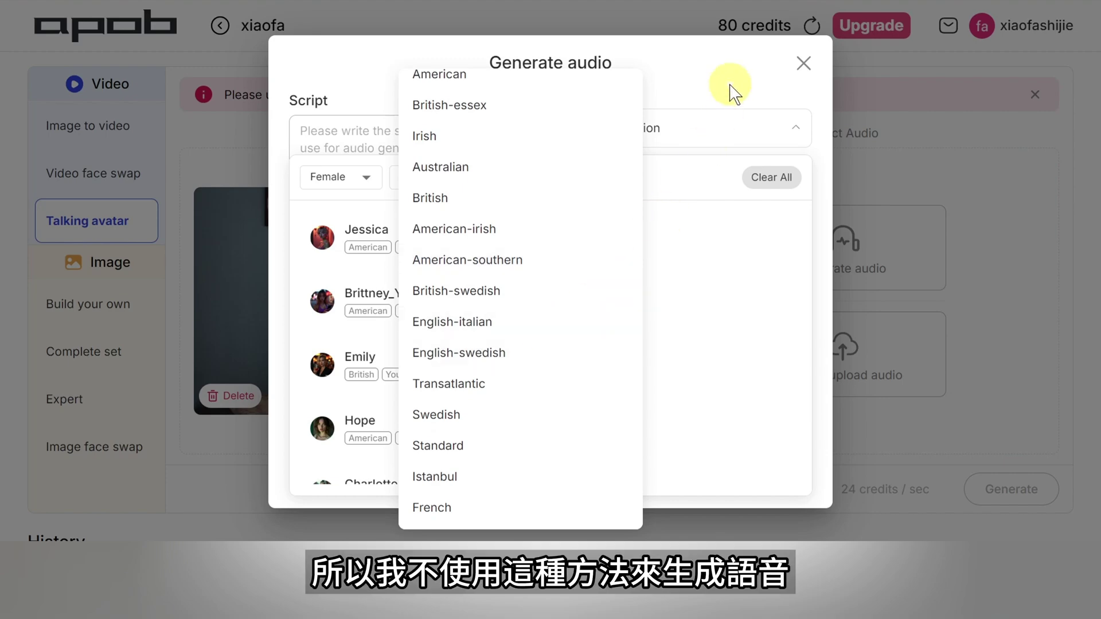
{"action": "left_click", "coordinate": [797, 74]}
{"action": "left_click", "coordinate": [804, 68]}
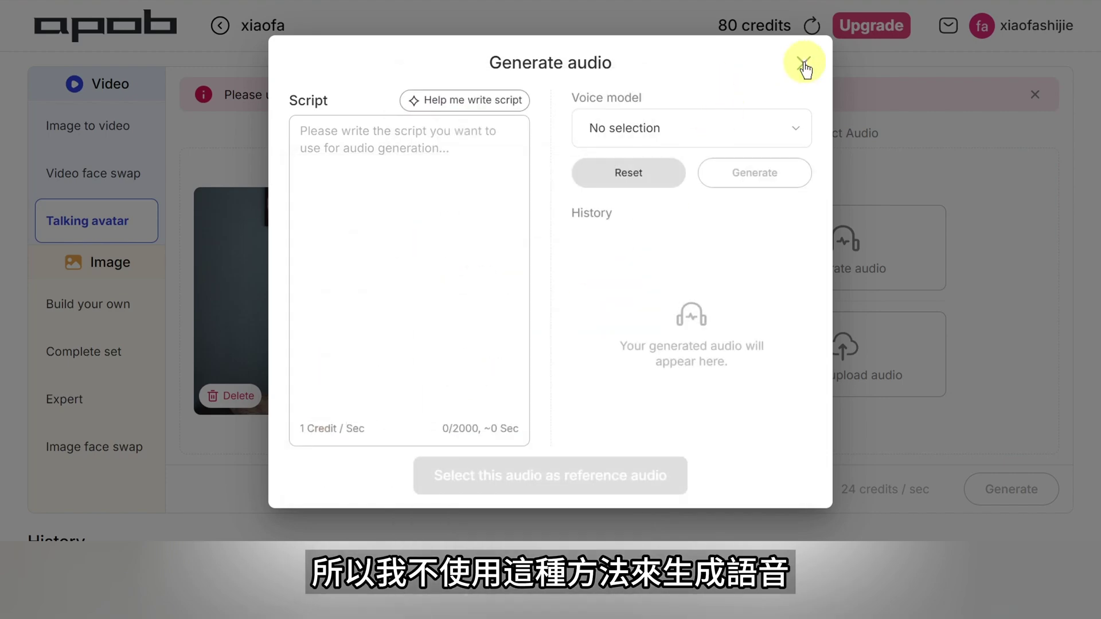
{"action": "left_click", "coordinate": [804, 64]}
Upload the local audio file 点赞订阅.MP3 as the talking avatar's audio and save it.
{"action": "left_click", "coordinate": [879, 364]}
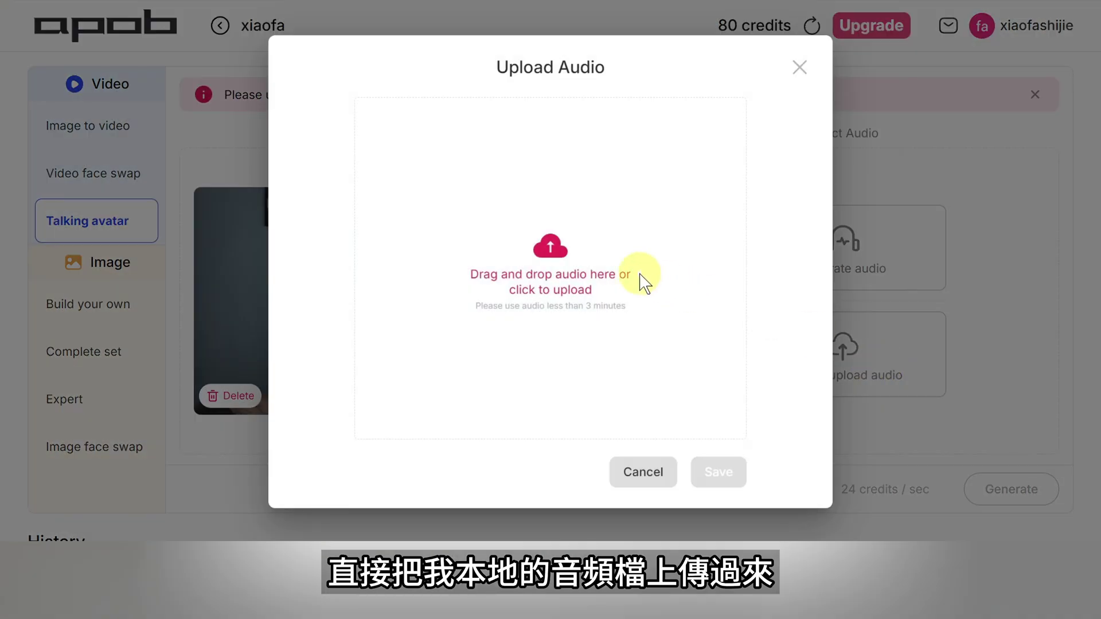
{"action": "left_click", "coordinate": [645, 281]}
{"action": "left_click", "coordinate": [196, 44]}
{"action": "left_click", "coordinate": [394, 285]}
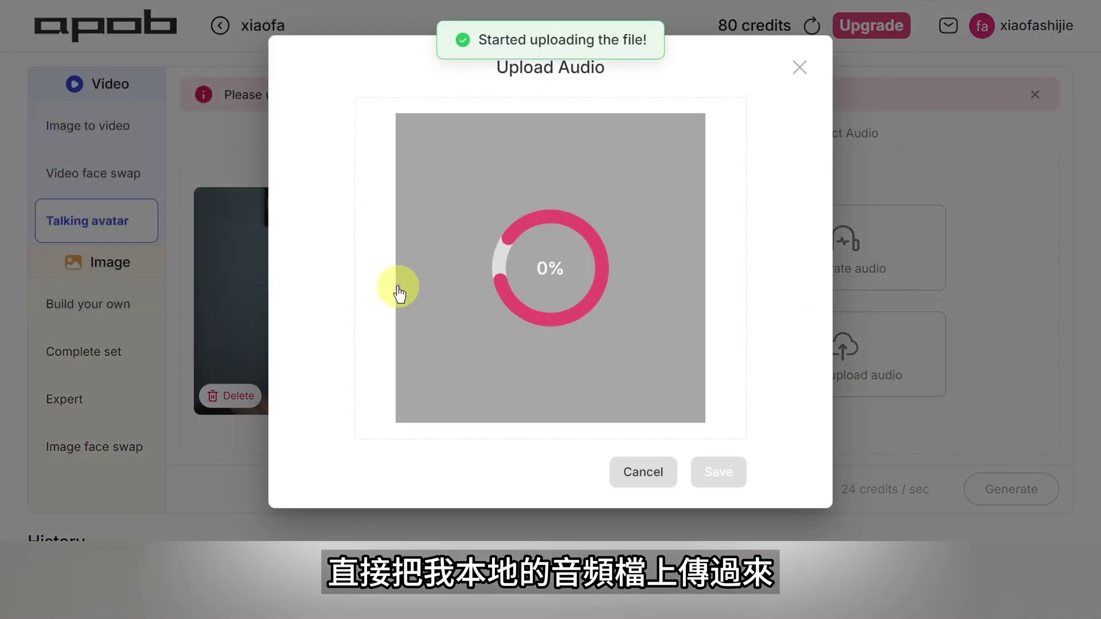
{"action": "left_click", "coordinate": [714, 473]}
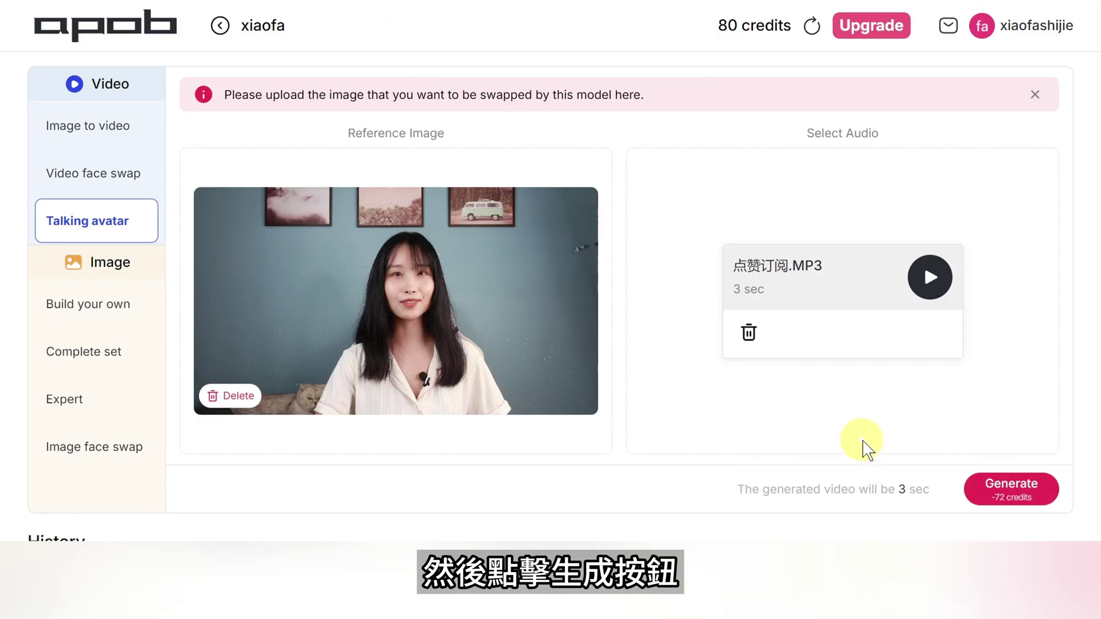
Generate the talking avatar video and download the result.
{"action": "left_click", "coordinate": [994, 487]}
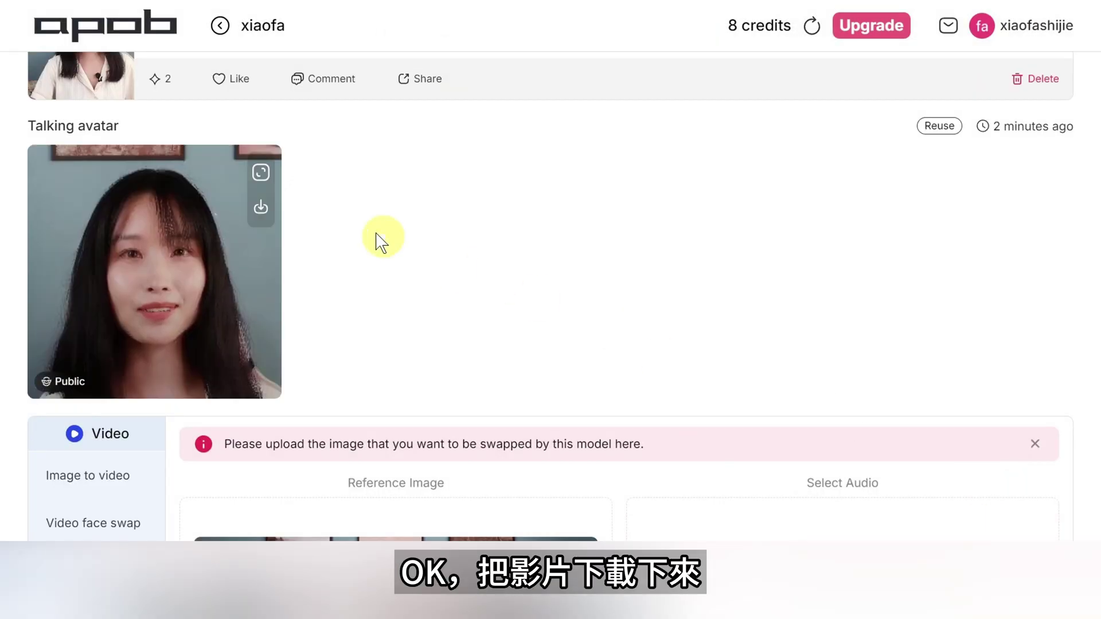
{"action": "left_click", "coordinate": [261, 207]}
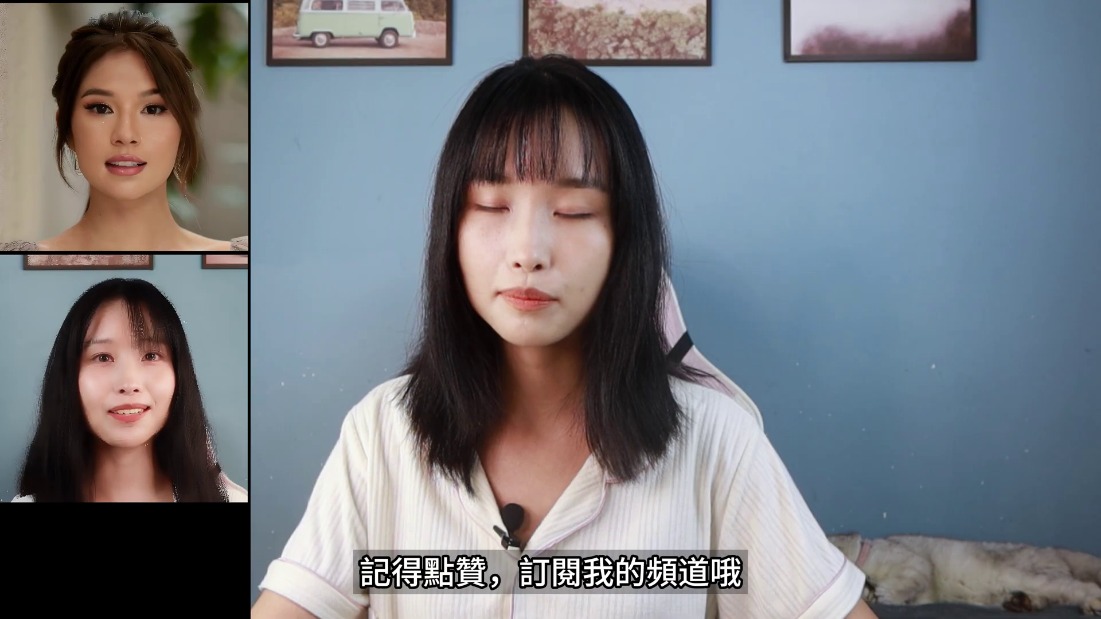